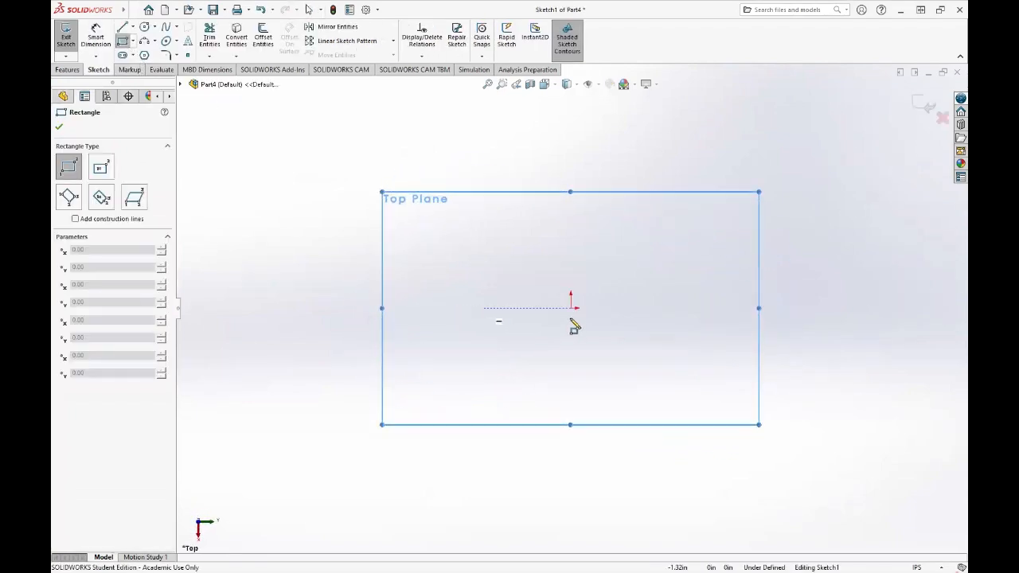
Sketch a corner rectangle about 1.84 by 1.82 in from the origin and extrude it 0.10 in as a plate
click(570, 308)
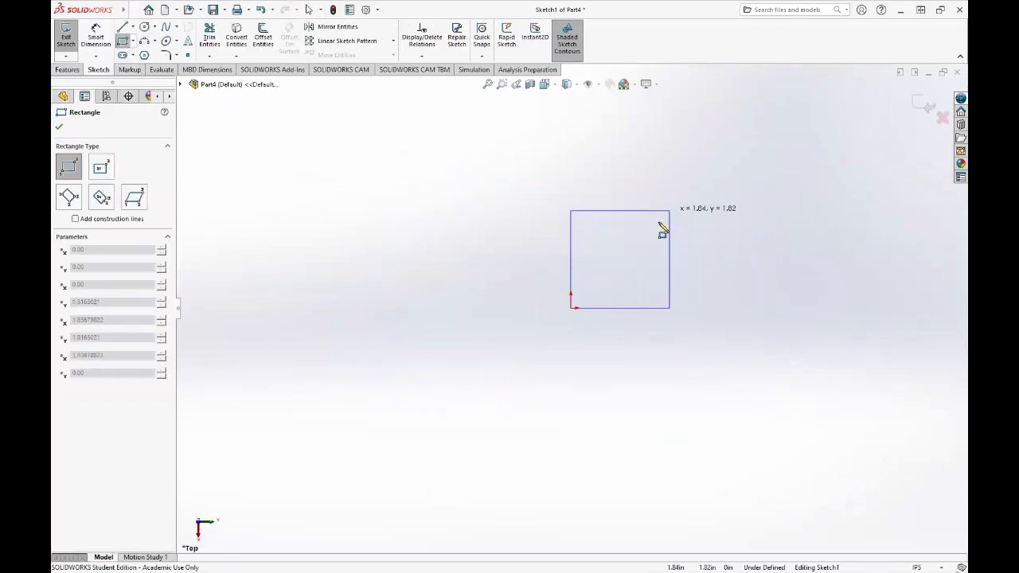
click(670, 210)
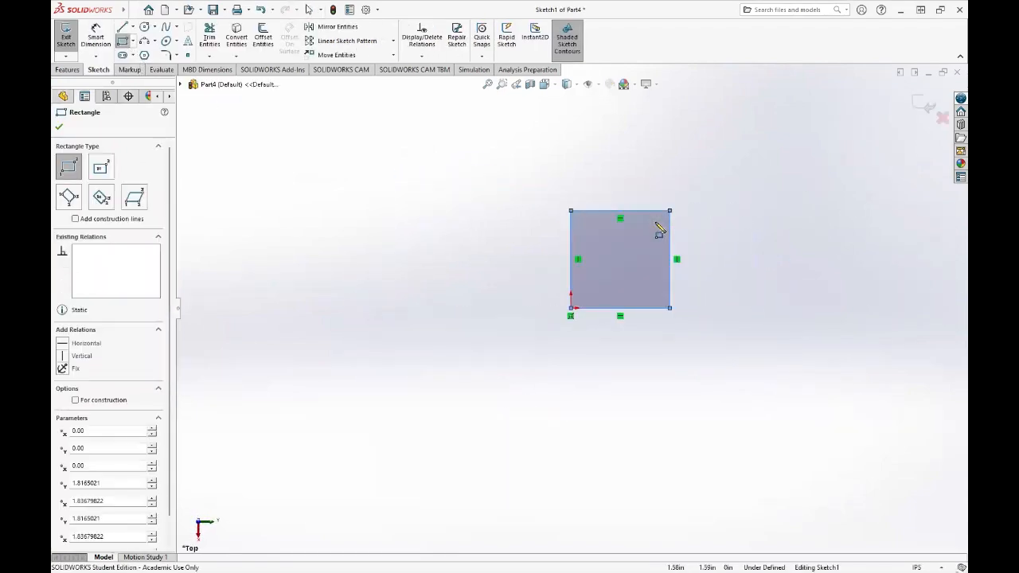
click(923, 106)
key(f)
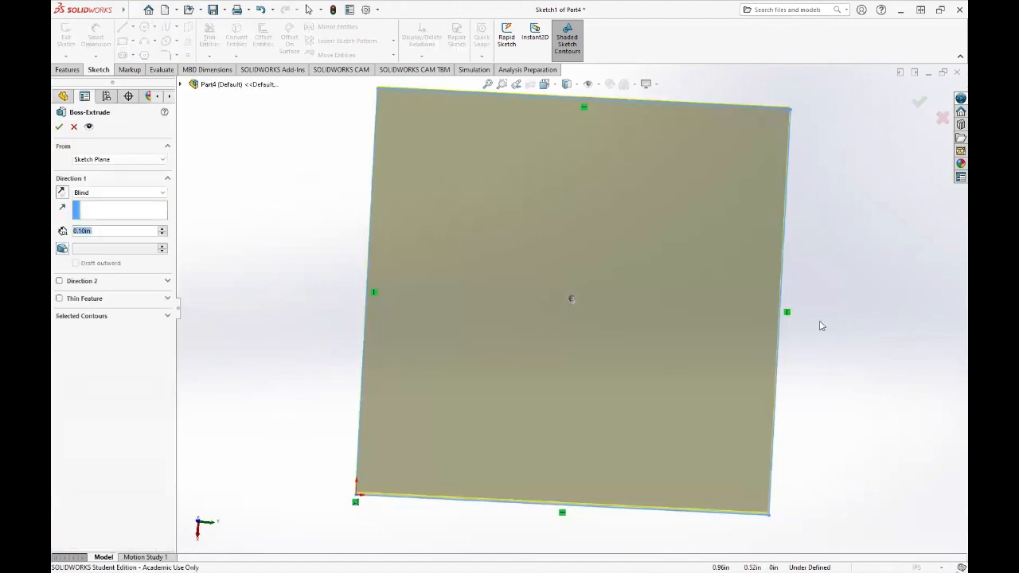
click(918, 101)
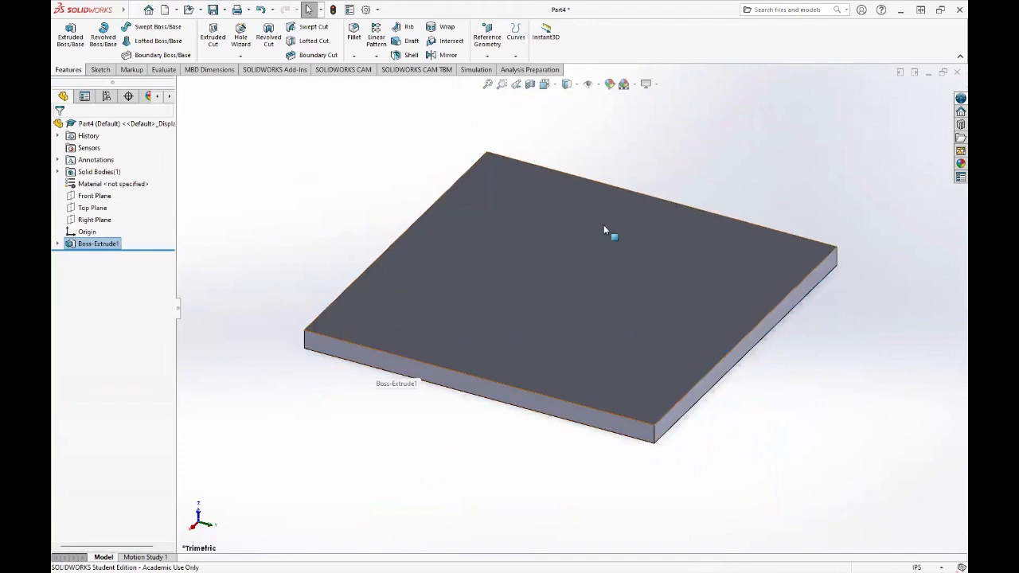
On the plate's upper face, sketch a corner rectangle about 0.8 in wide that starts on the origin-side edge
click(484, 303)
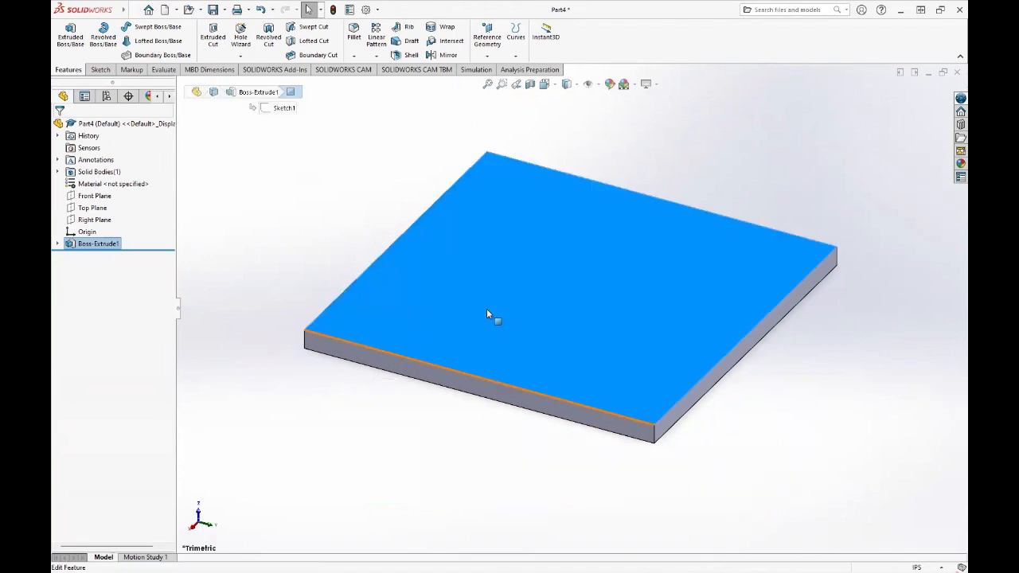
click(67, 36)
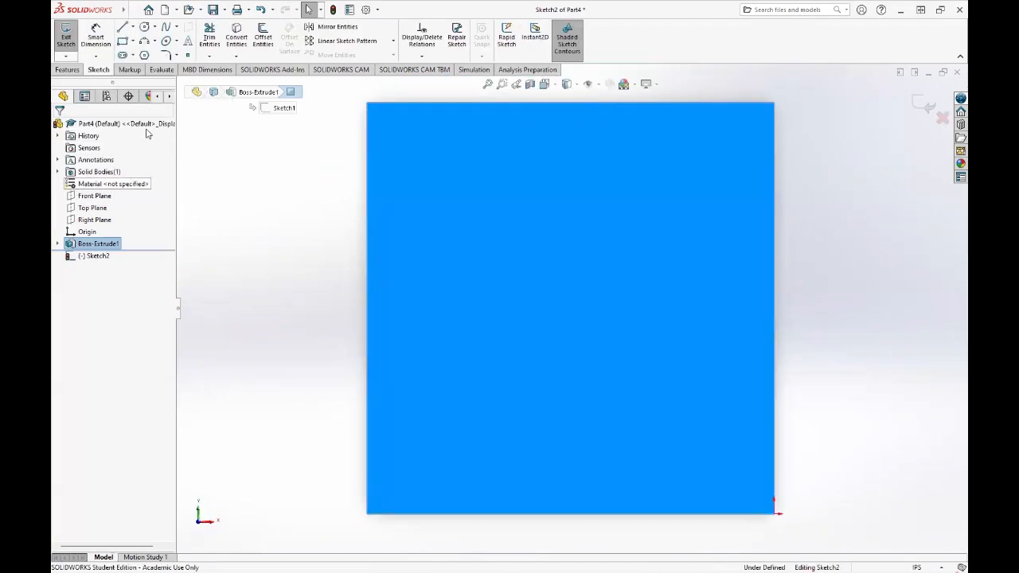
click(121, 42)
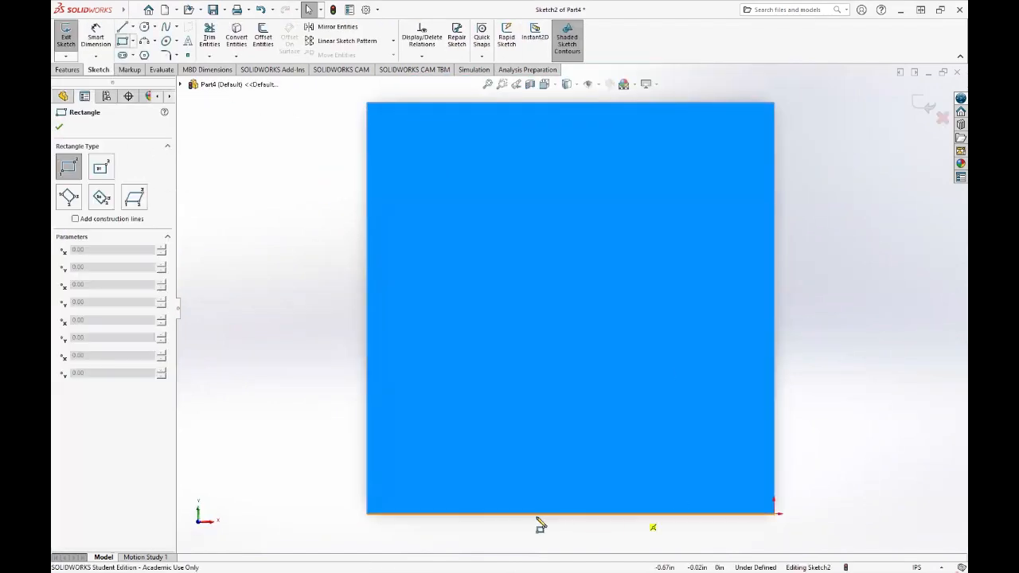
click(491, 514)
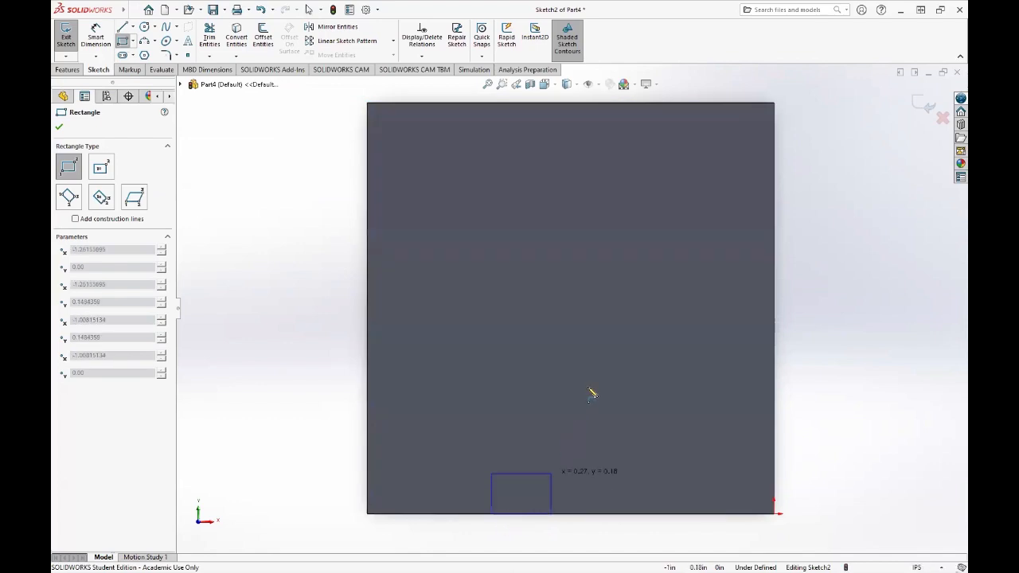
click(674, 335)
key(Escape)
scroll(800, 296, down, 1)
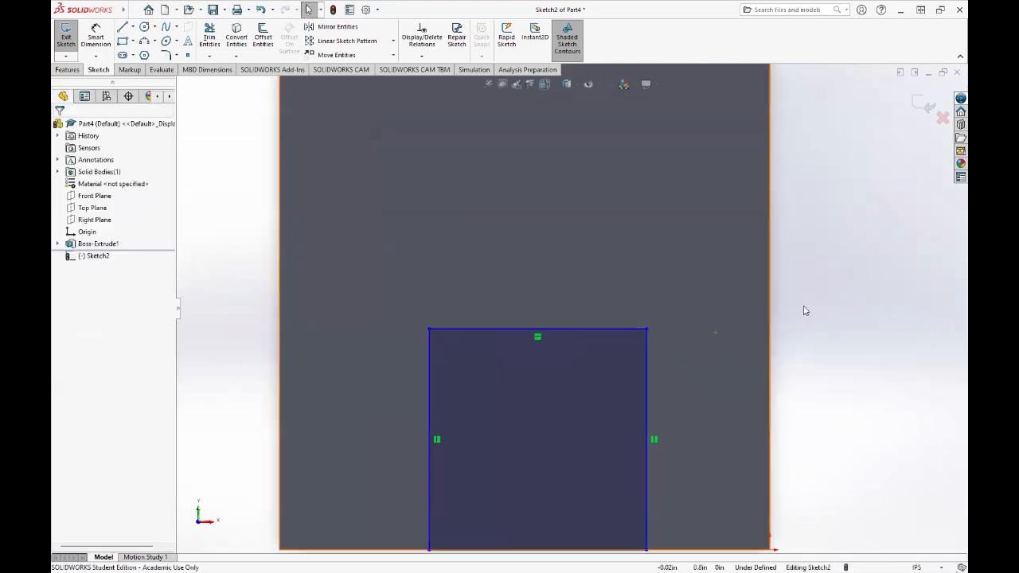
scroll(788, 297, down, 1)
scroll(593, 318, up, 3)
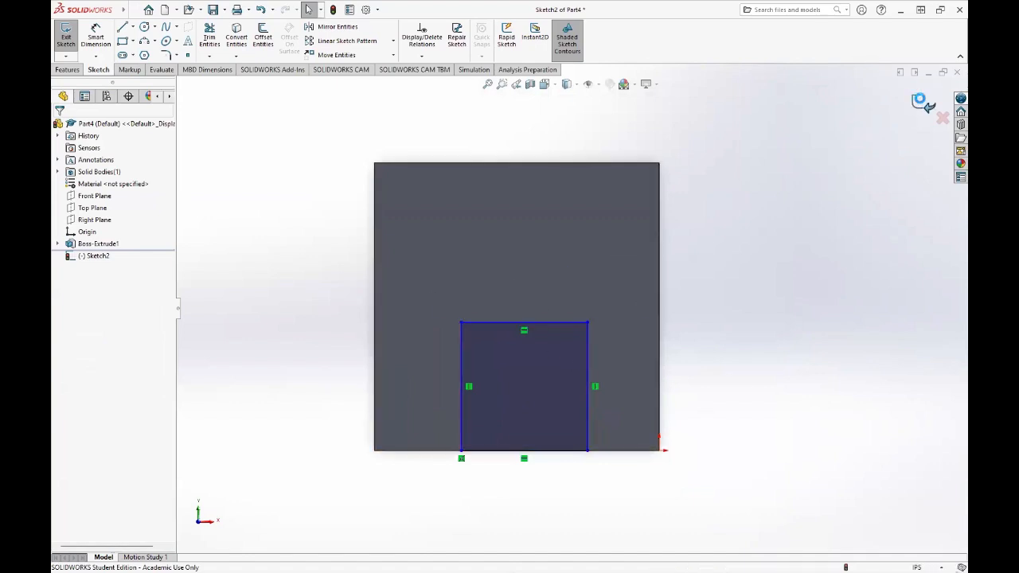
Extrude the small rectangle 0.10 in upward from the plate with Merge result enabled
click(922, 104)
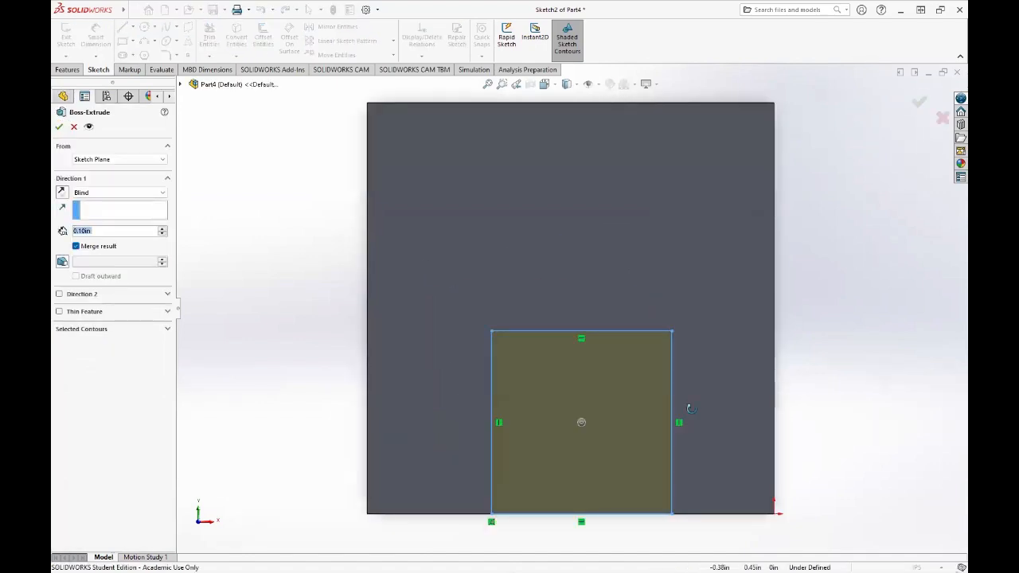
middle_drag(687, 408, 623, 210)
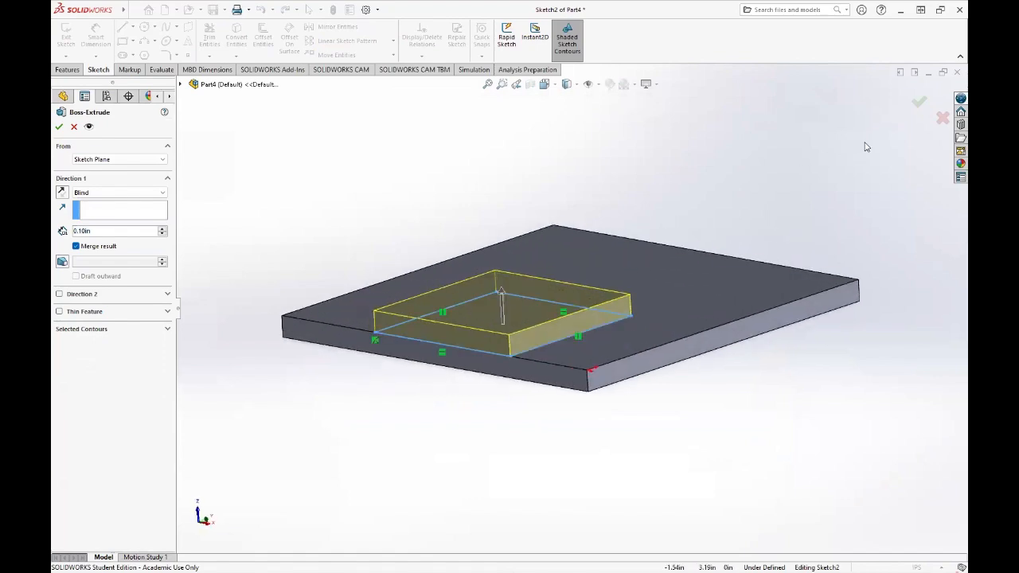
click(921, 102)
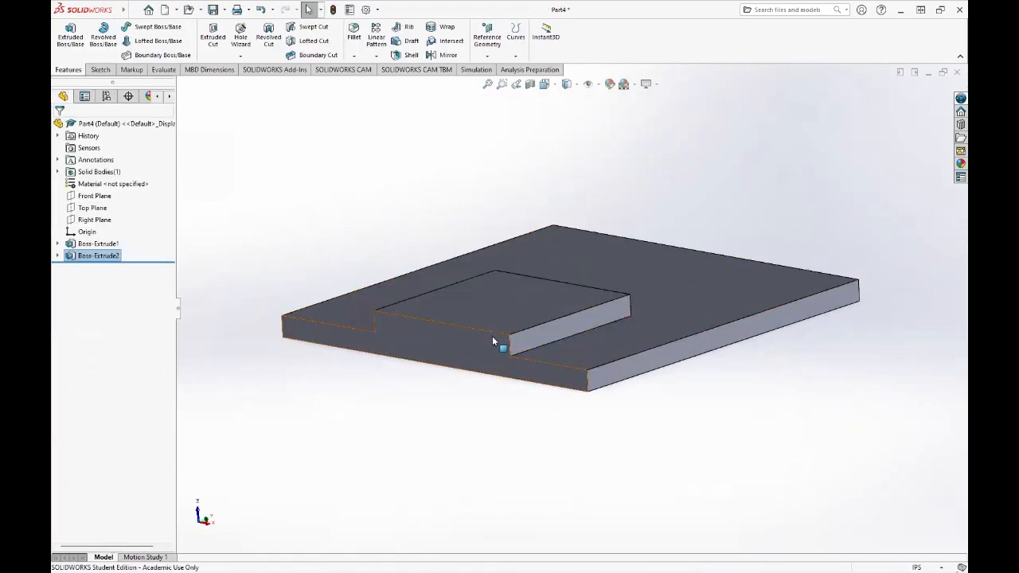
Inspect the block and plate faces and check which solid bodies the part contains
scroll(503, 342, down, 3)
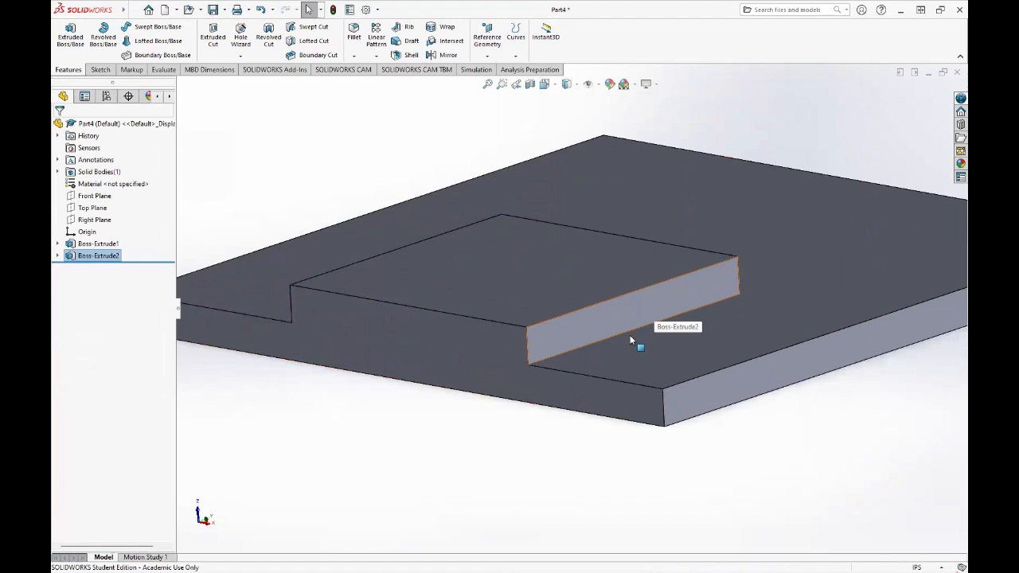
click(577, 341)
click(621, 362)
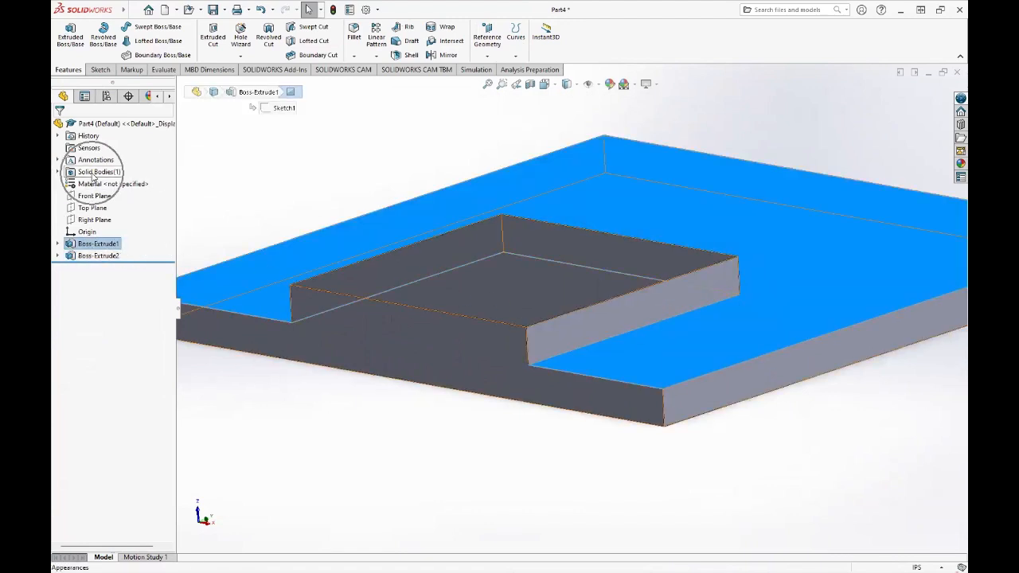
click(93, 176)
click(57, 172)
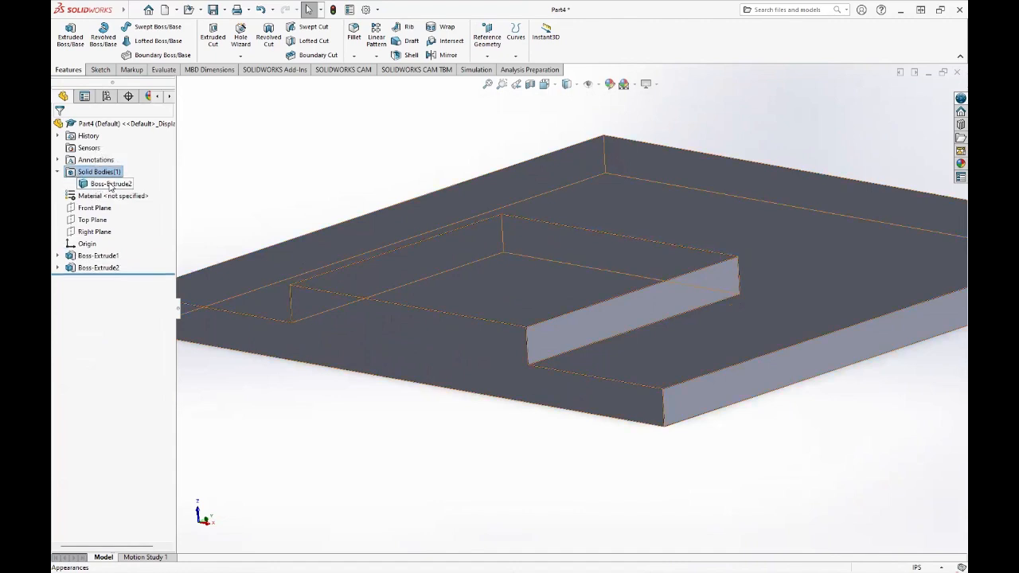
click(110, 184)
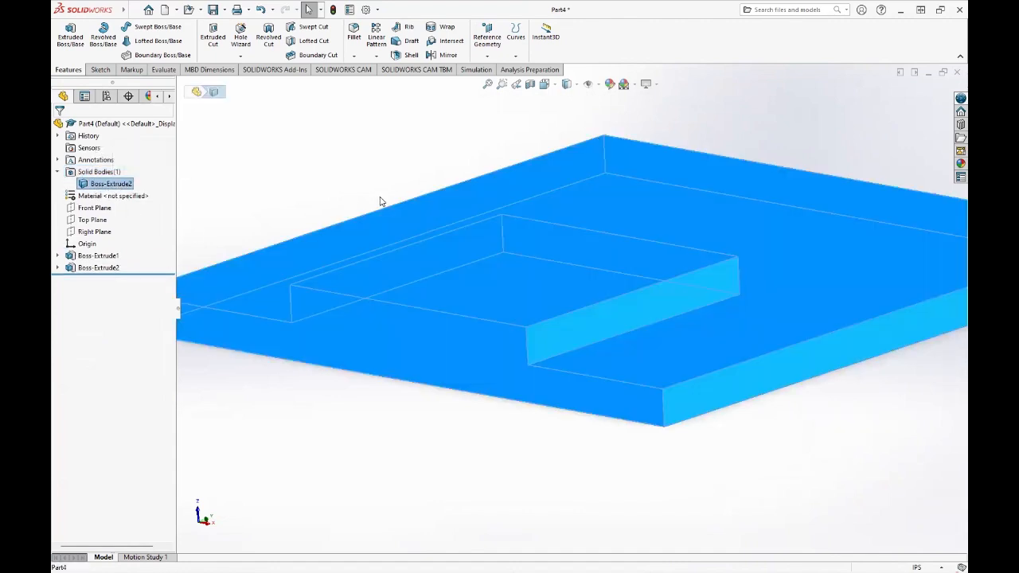
click(381, 457)
click(58, 172)
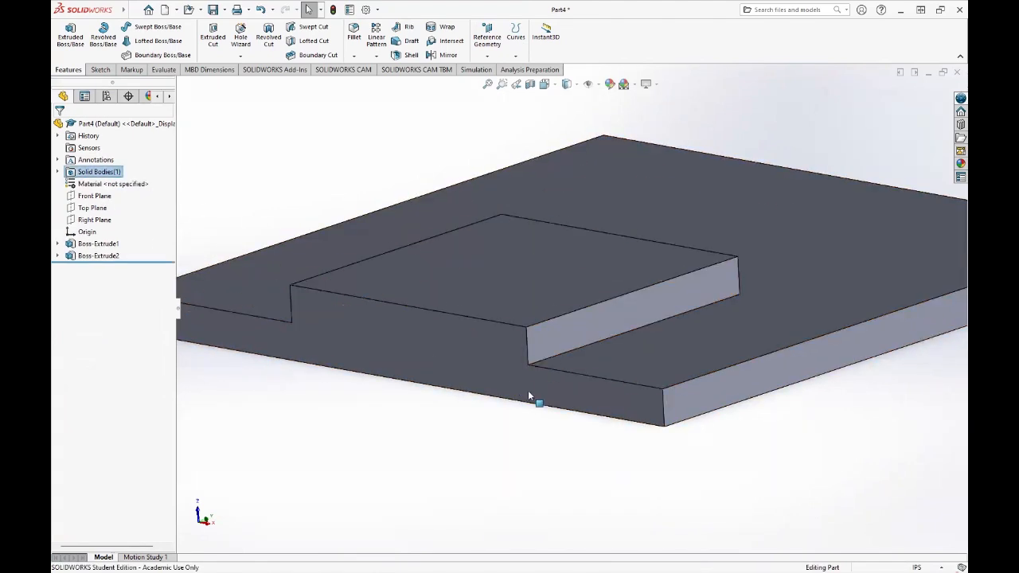
scroll(462, 335, down, 3)
scroll(462, 334, up, 4)
scroll(549, 285, down, 3)
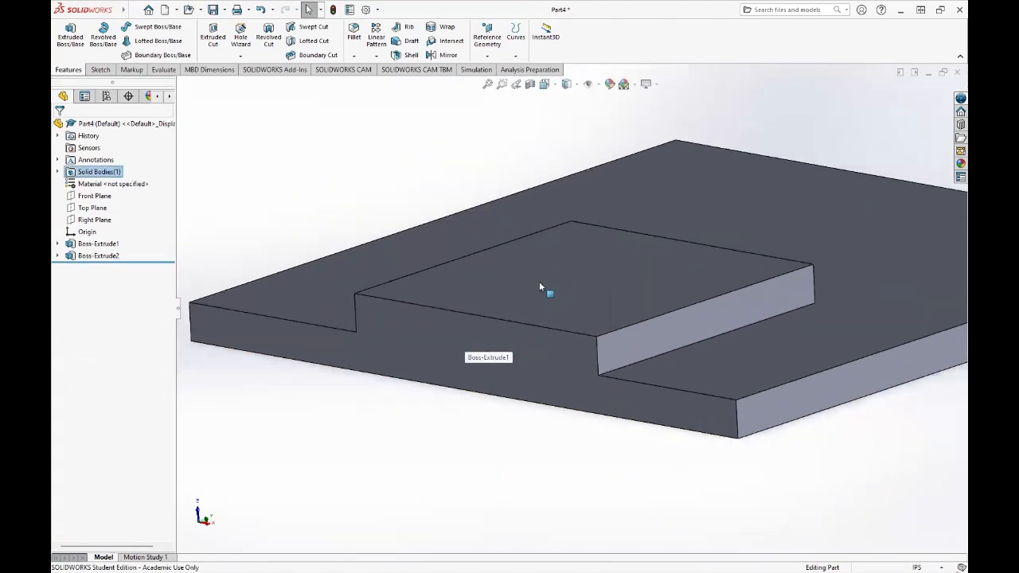
scroll(610, 302, up, 4)
scroll(550, 336, down, 4)
scroll(692, 291, up, 3)
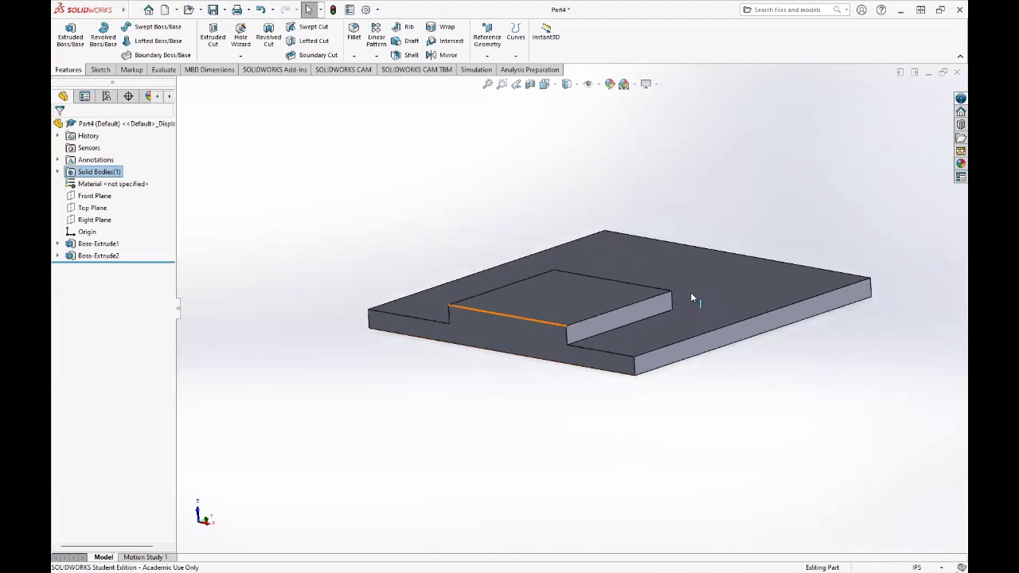
scroll(654, 313, down, 2)
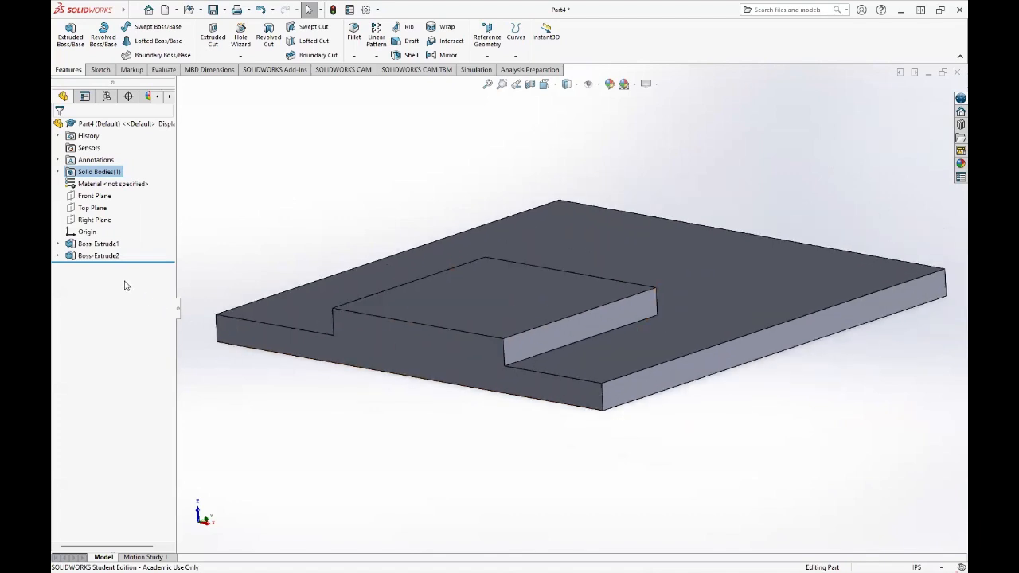
Edit the small block's extrusion and turn off Merge result so it forms a separate body
right_click(108, 257)
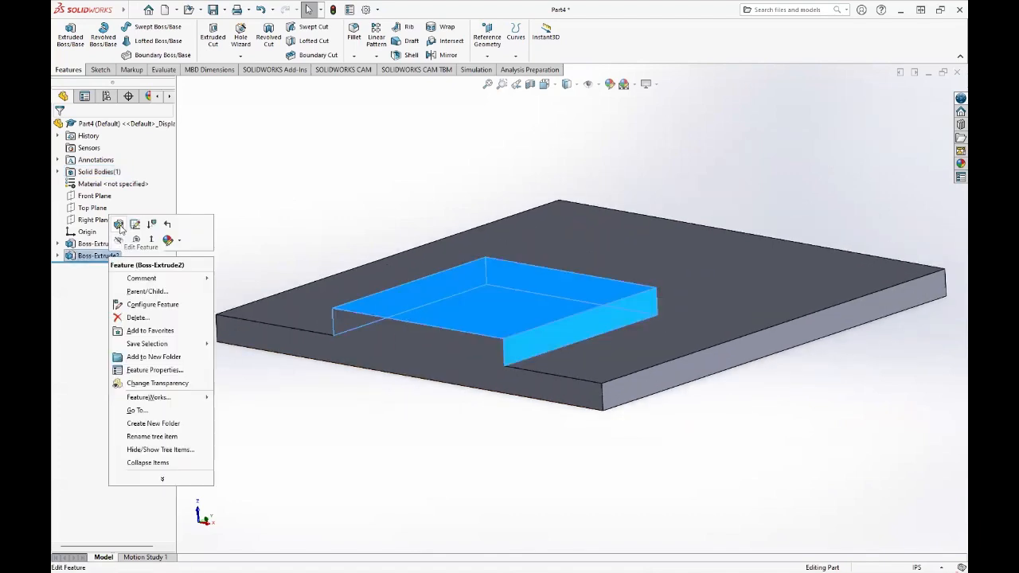
click(118, 226)
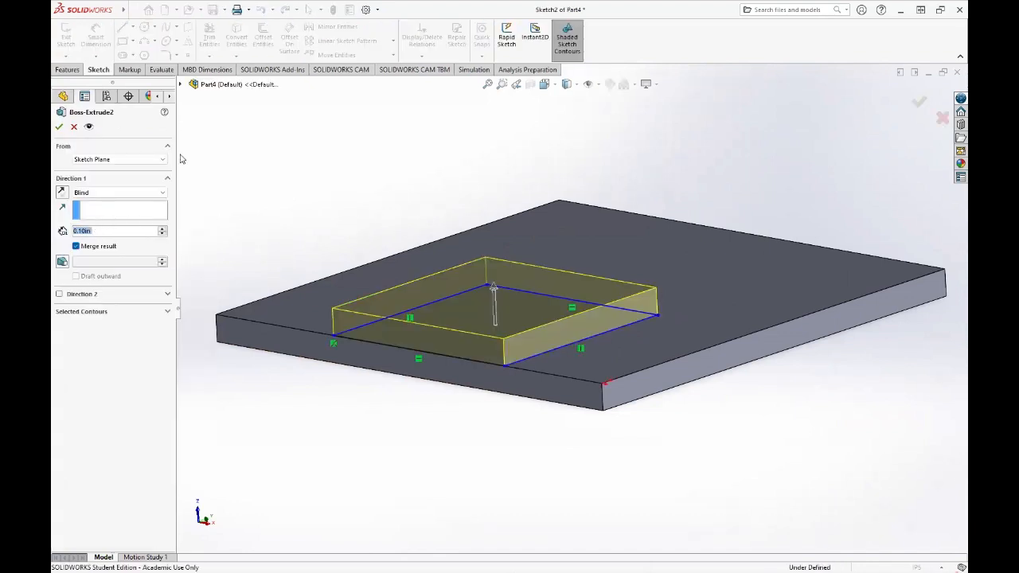
key(ctrl)
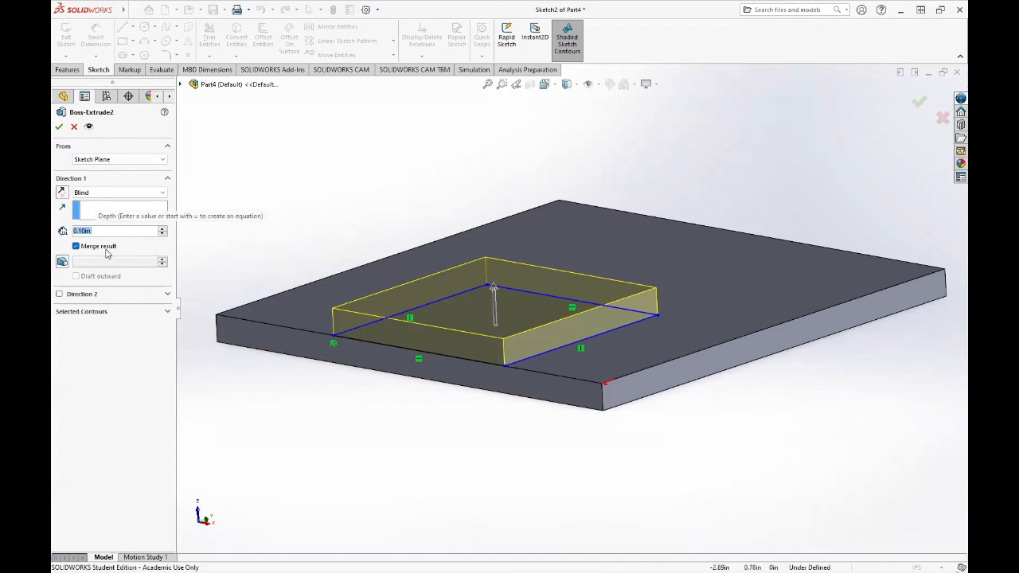
key(ctrl)
click(77, 247)
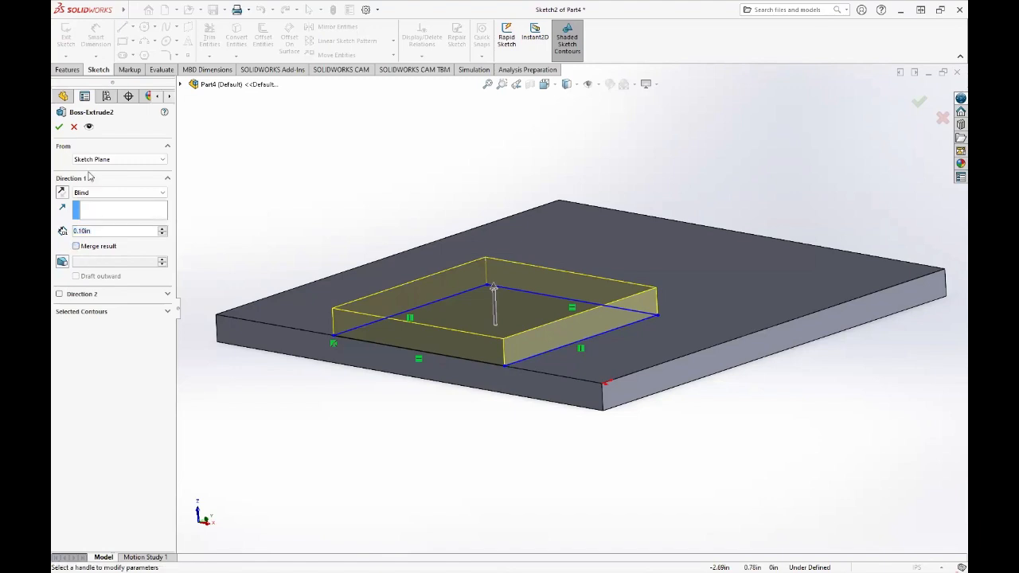
click(59, 128)
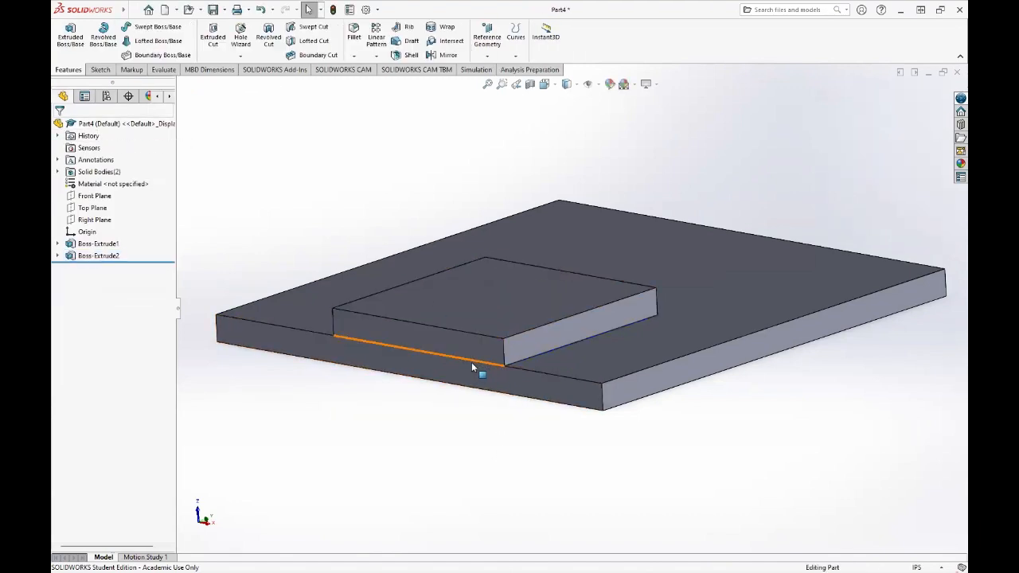
Examine the edge and adjoining side faces where the small block meets the base plate
click(367, 340)
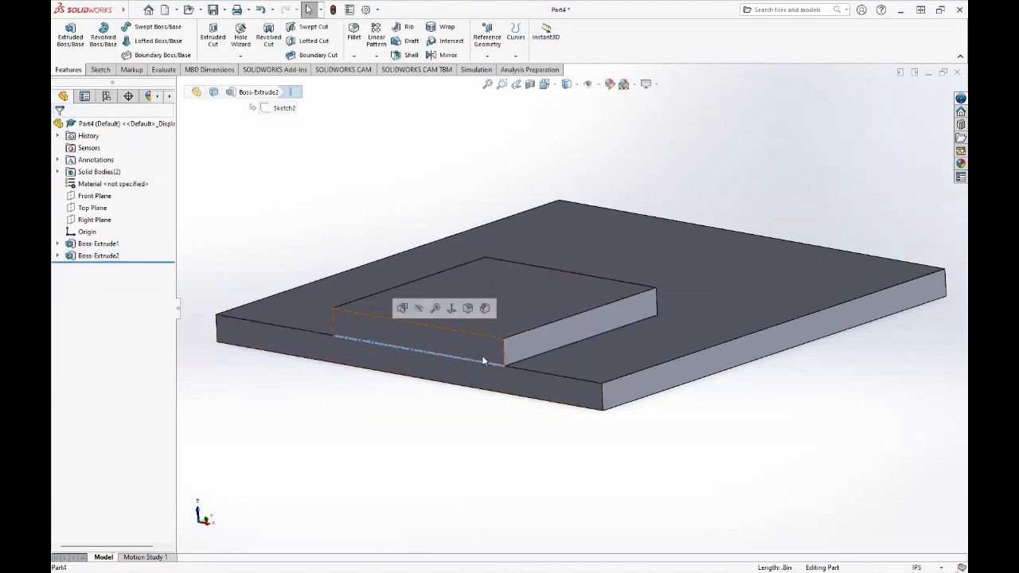
click(451, 404)
scroll(483, 364, down, 5)
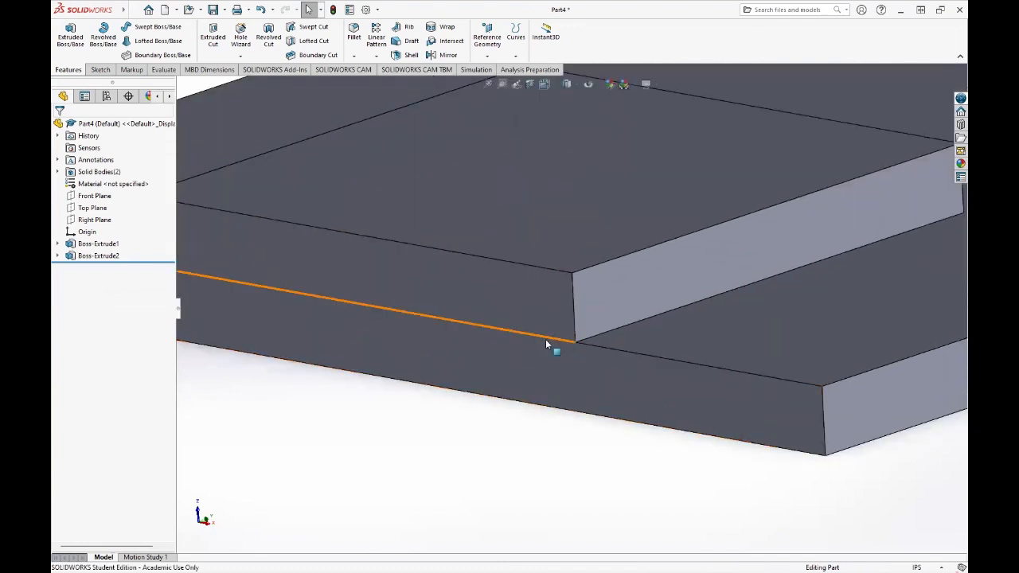
click(531, 319)
click(531, 337)
click(530, 332)
click(495, 348)
click(414, 414)
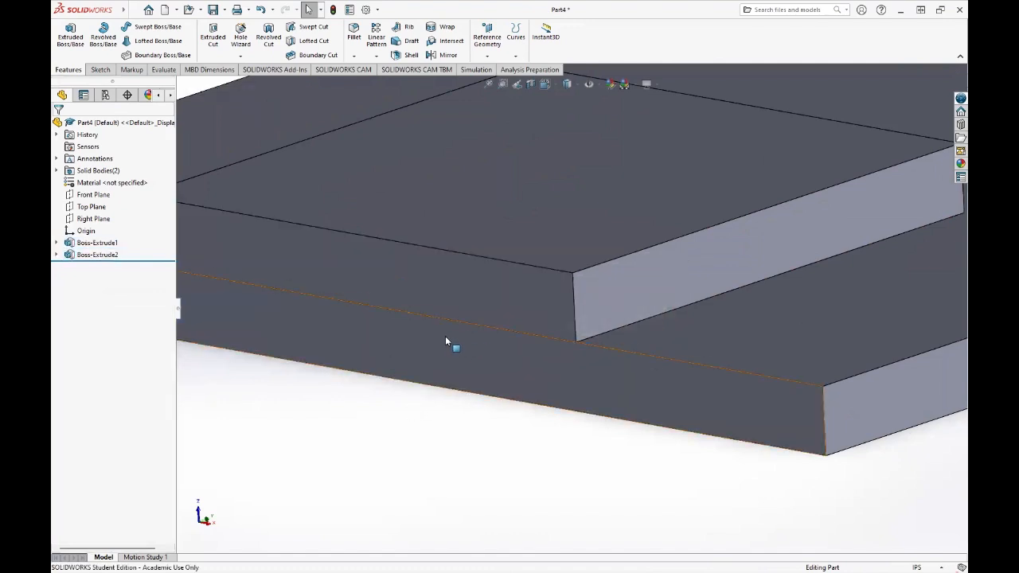
scroll(449, 339, down, 2)
scroll(447, 330, up, 5)
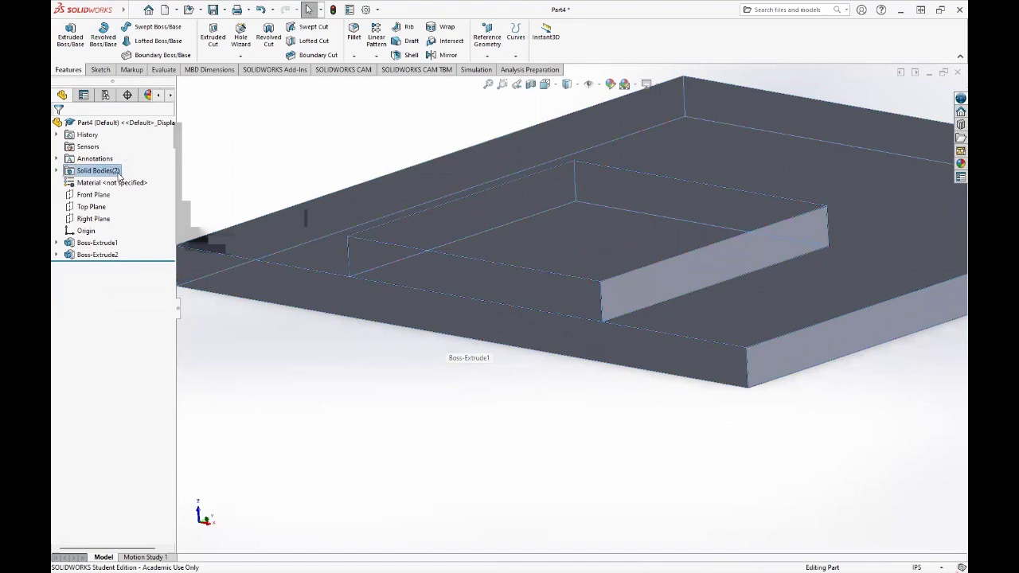
List the part's solid bodies and highlight the plate and the small block one after the other
click(58, 171)
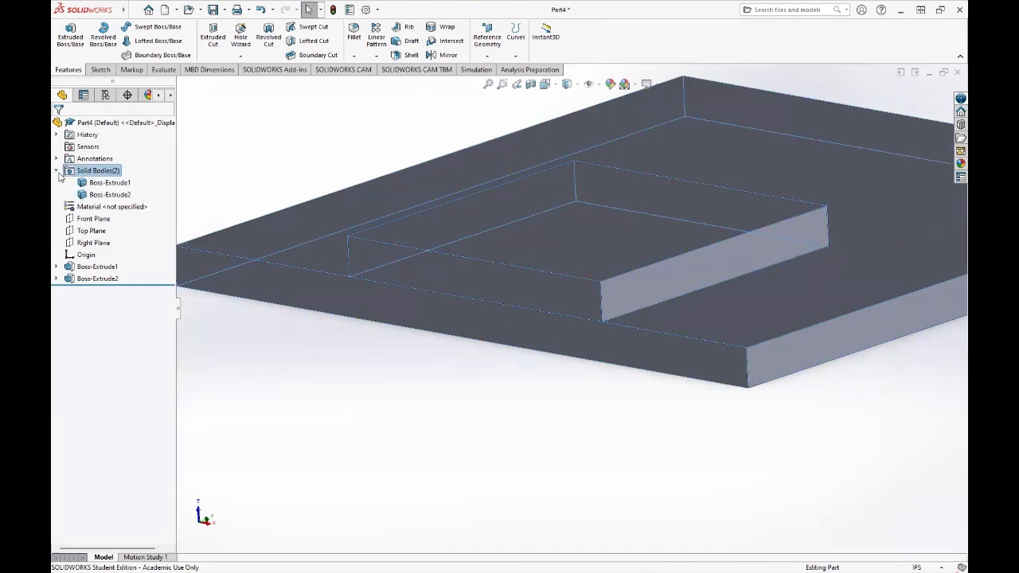
click(117, 184)
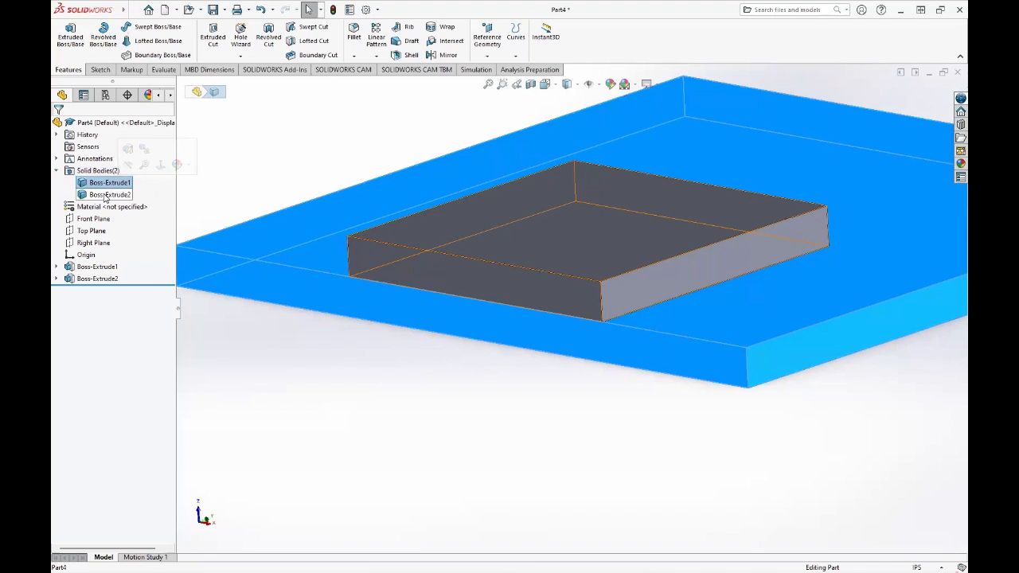
click(110, 195)
scroll(492, 402, down, 2)
scroll(487, 395, down, 3)
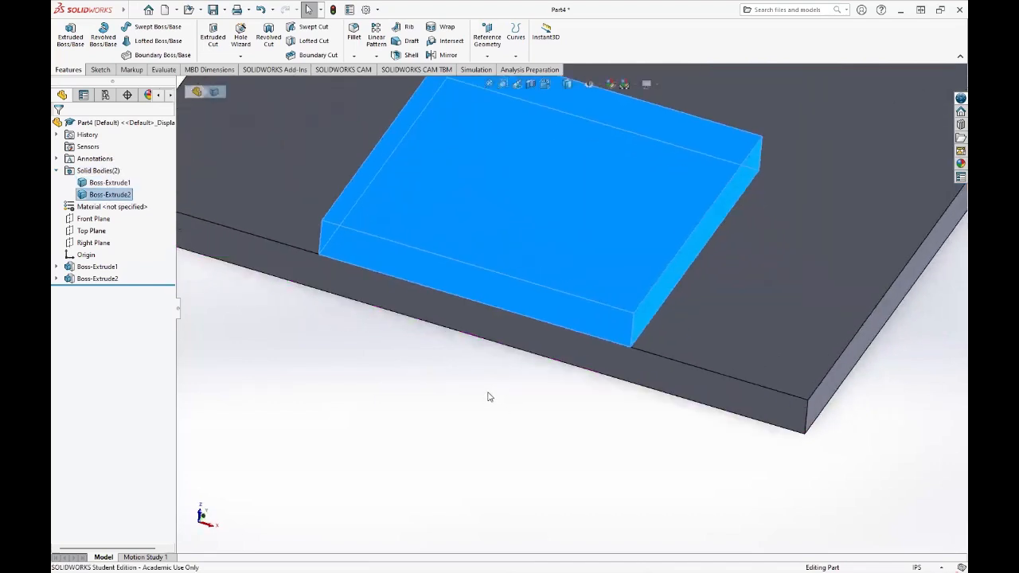
click(466, 337)
scroll(470, 337, up, 6)
scroll(621, 275, down, 3)
middle_drag(596, 291, 513, 280)
scroll(513, 280, down, 2)
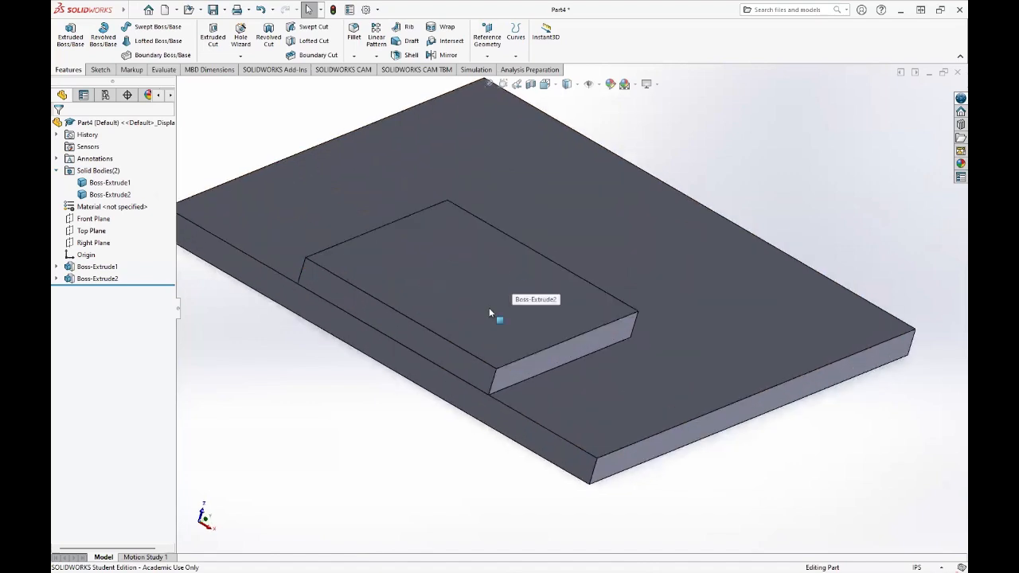
middle_drag(437, 352, 468, 402)
scroll(547, 378, up, 2)
middle_drag(546, 377, 522, 389)
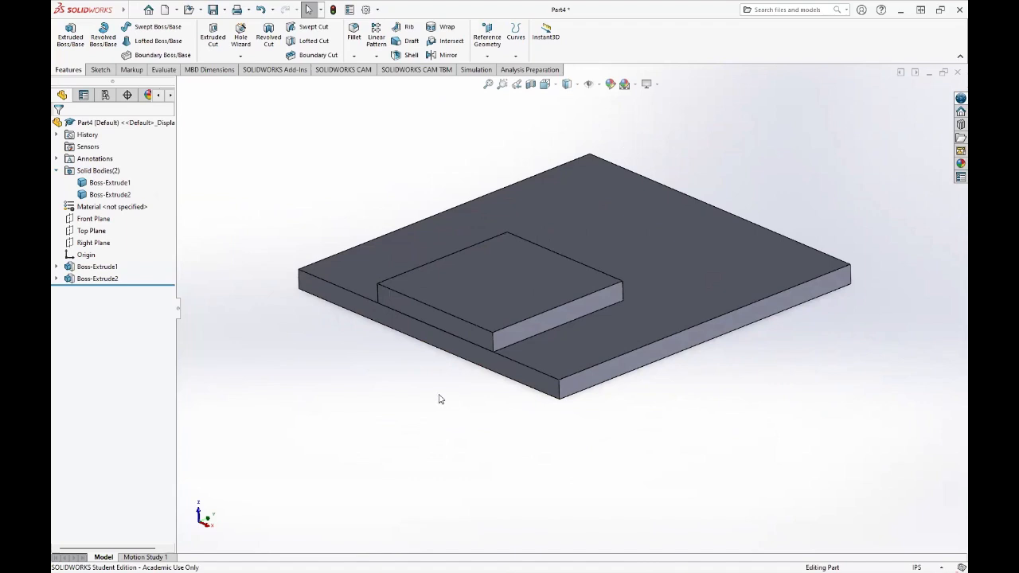
Close the plate and block part without saving its changes
middle_drag(503, 396, 527, 422)
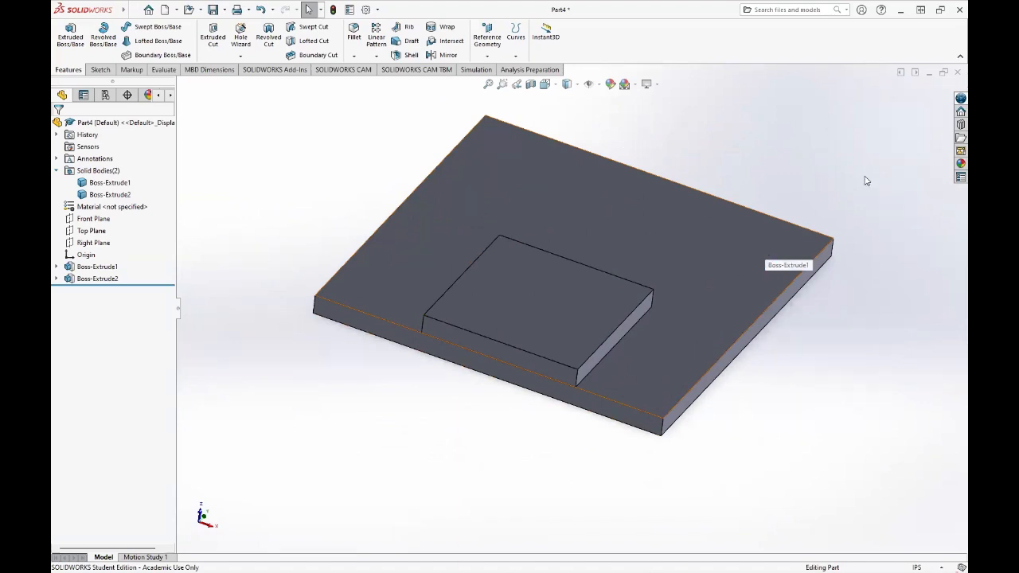
click(956, 73)
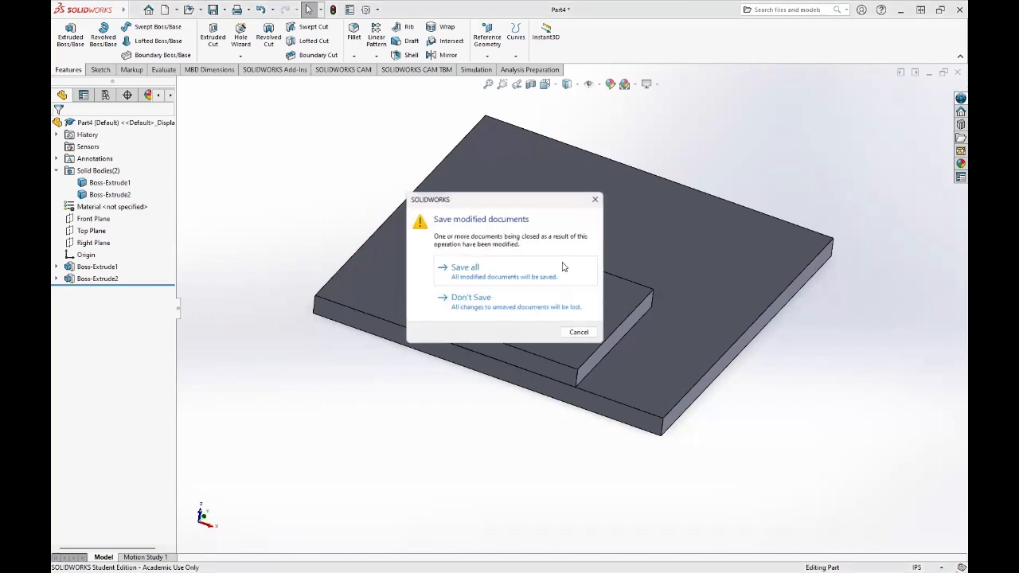
click(485, 306)
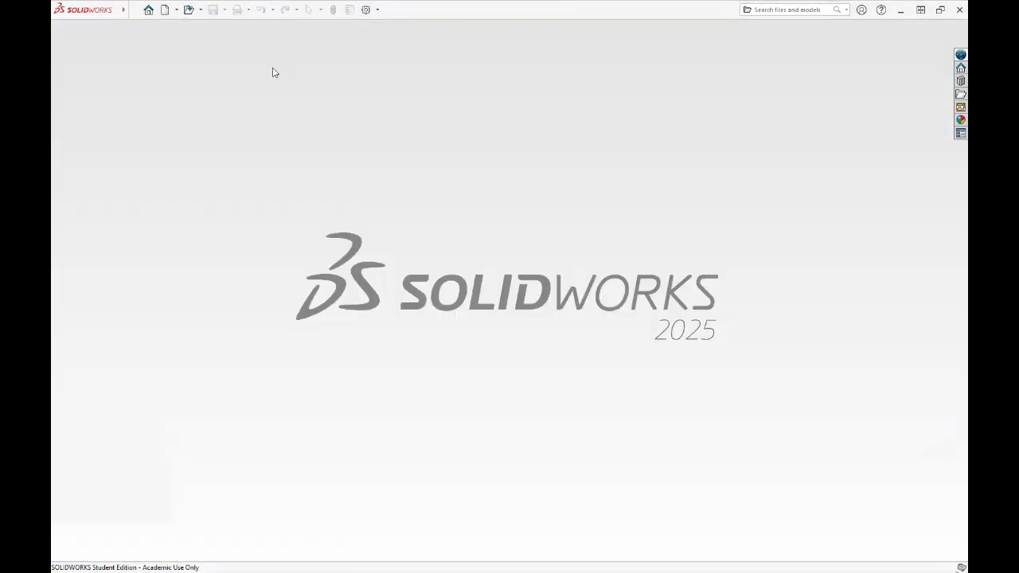
Create a new document from the Part template with Z-up orientation
mouse_move(124, 9)
click(177, 10)
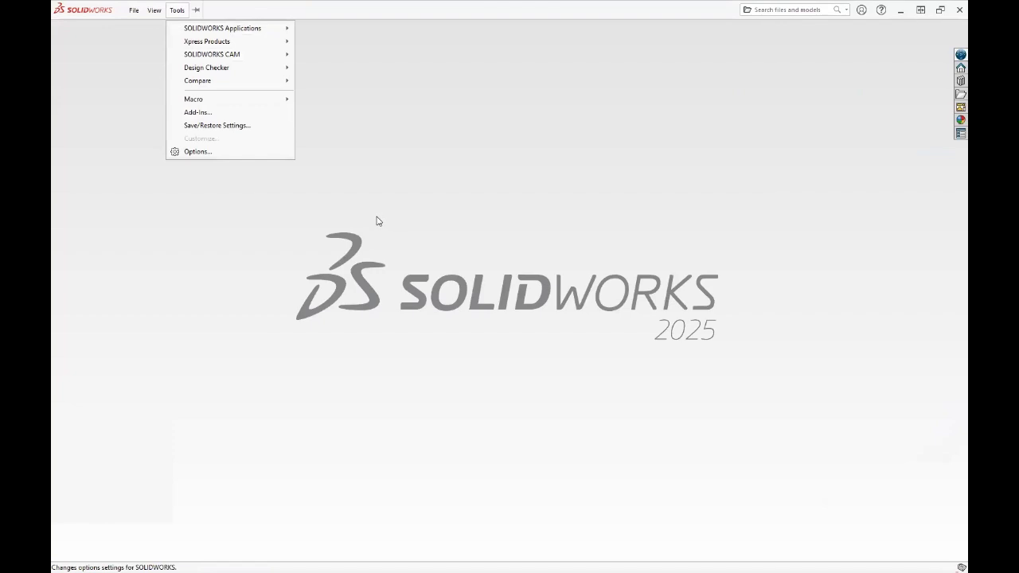
mouse_move(133, 10)
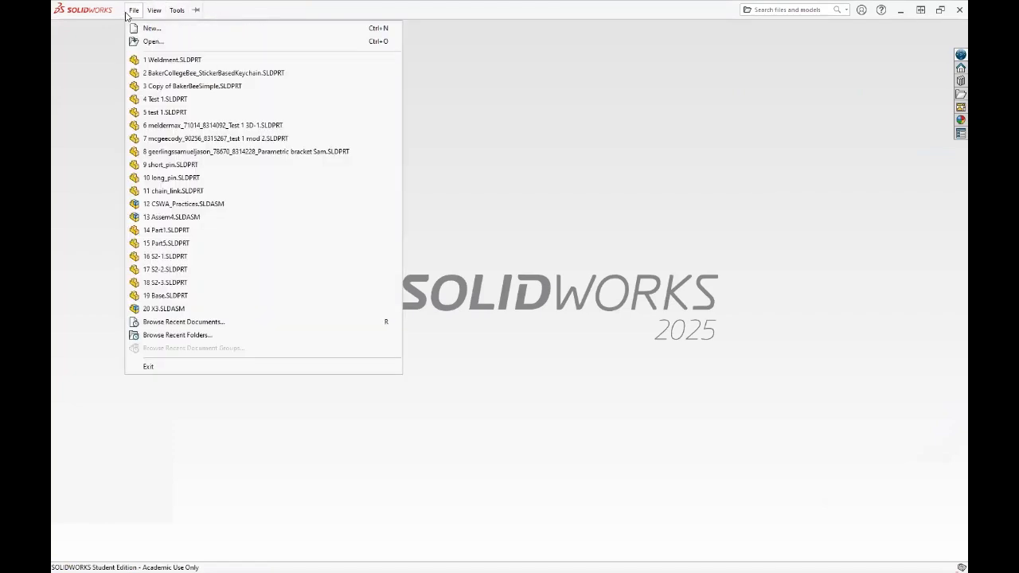
click(140, 27)
click(487, 421)
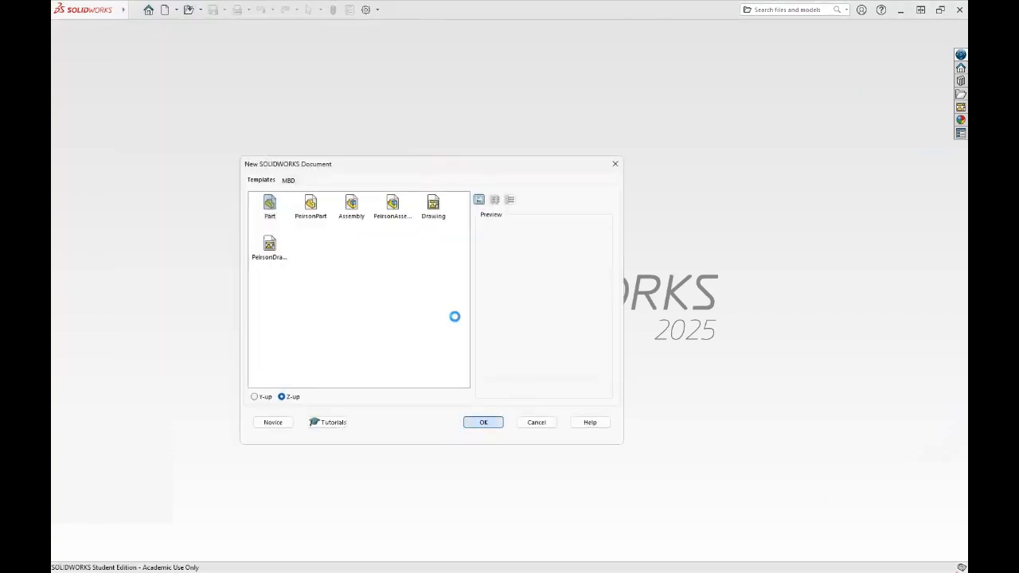
Start a boss extrusion on the Top Plane and sketch two concentric circles at the origin, radii about 0.86 in and 1.09 in
click(93, 196)
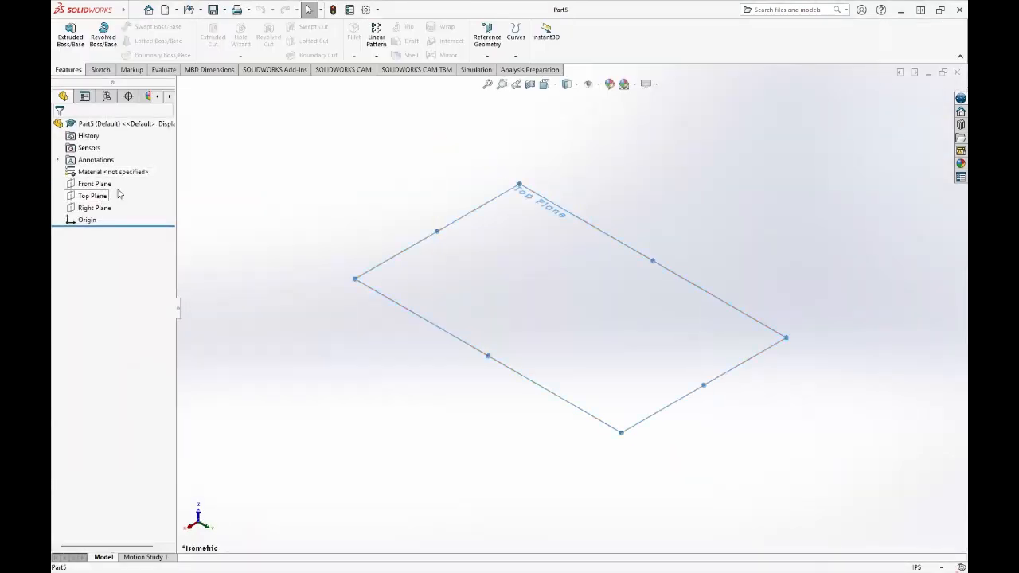
click(70, 36)
click(144, 26)
click(572, 309)
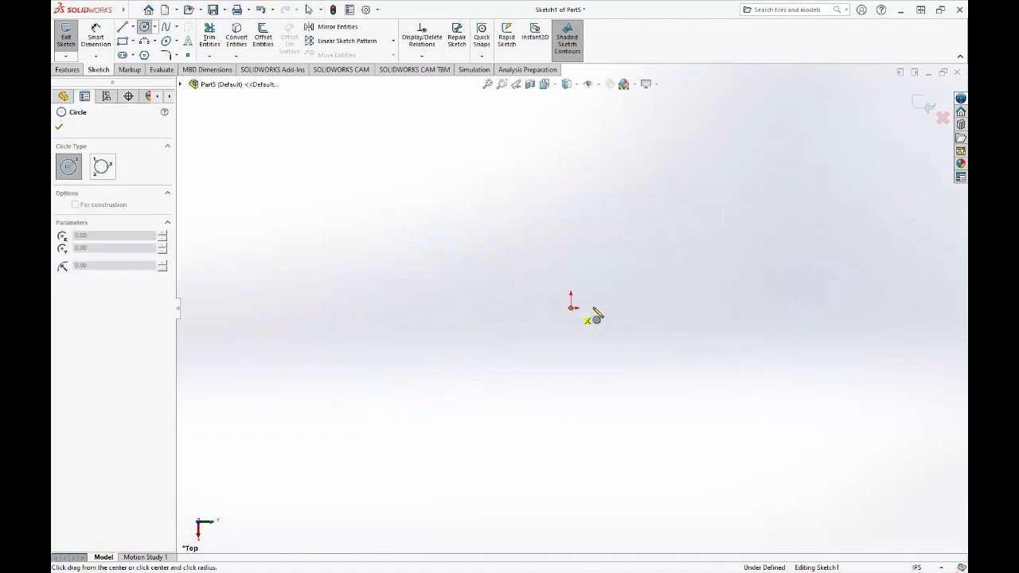
click(619, 319)
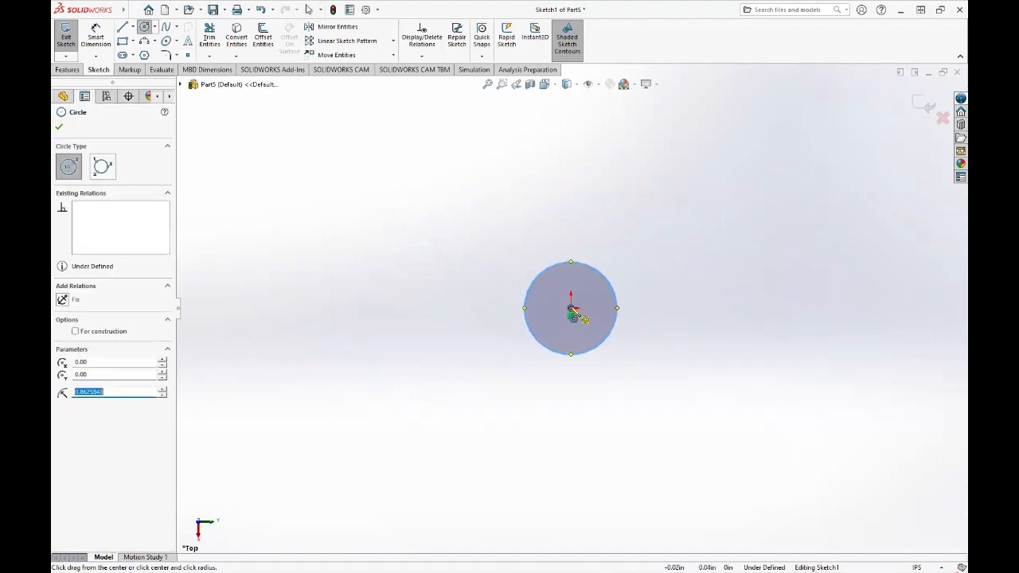
click(570, 308)
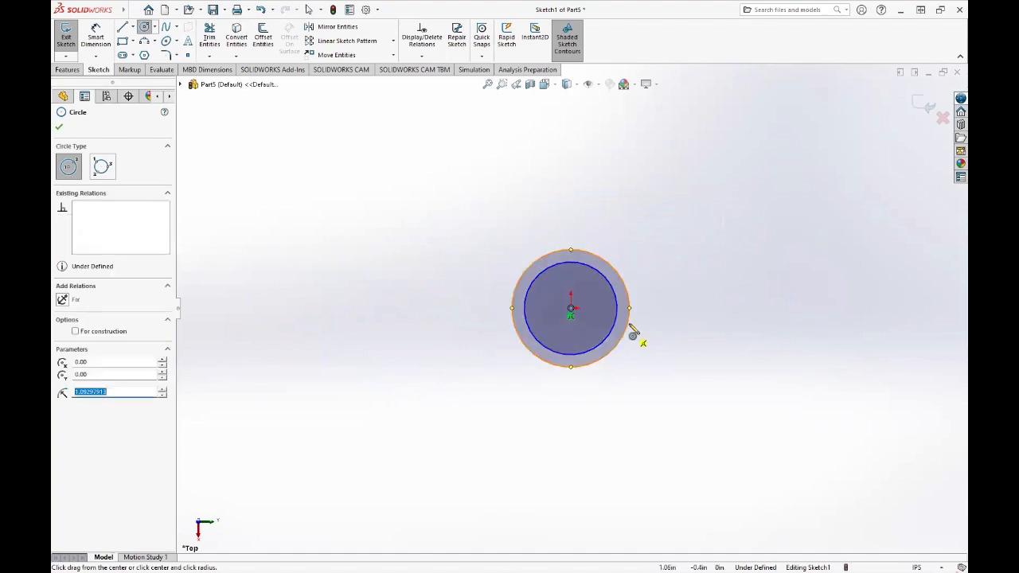
click(633, 336)
key(Escape)
Dimension the inner circle to a 1 in diameter and the radial distance to the outer circle to 0.125 in
scroll(632, 305, down, 3)
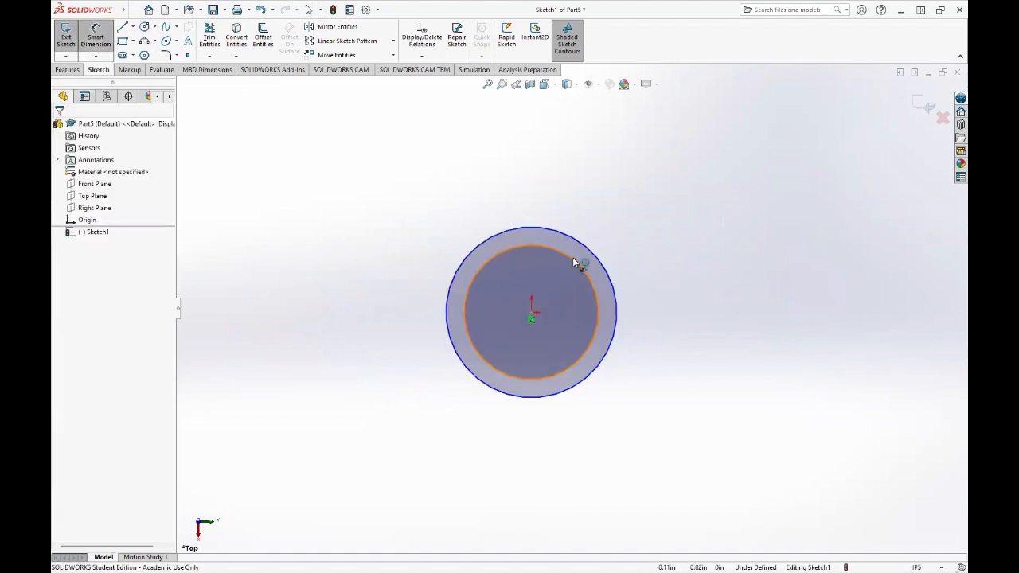
click(578, 264)
click(663, 208)
text(1)
key(Return)
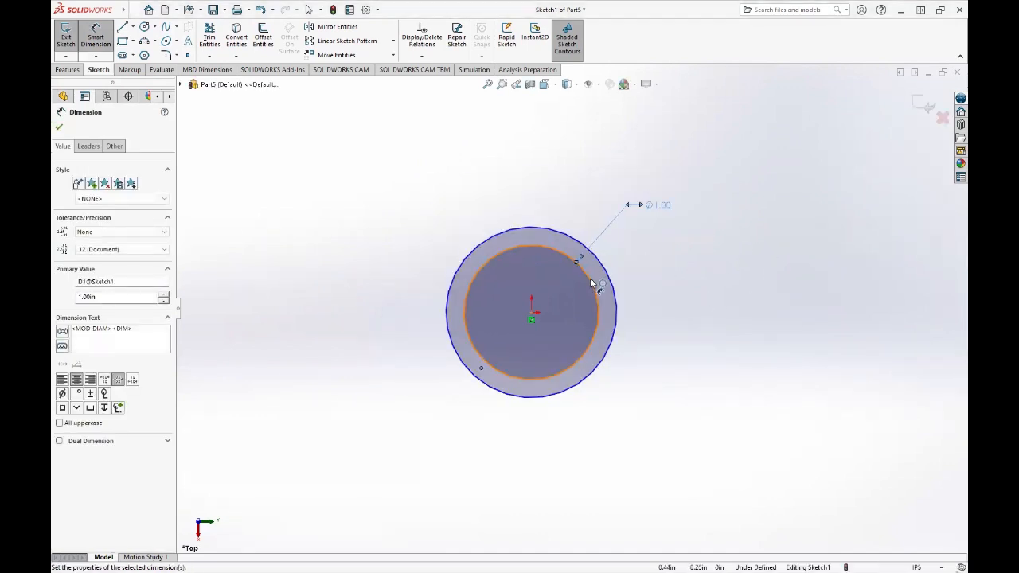
click(608, 280)
click(683, 264)
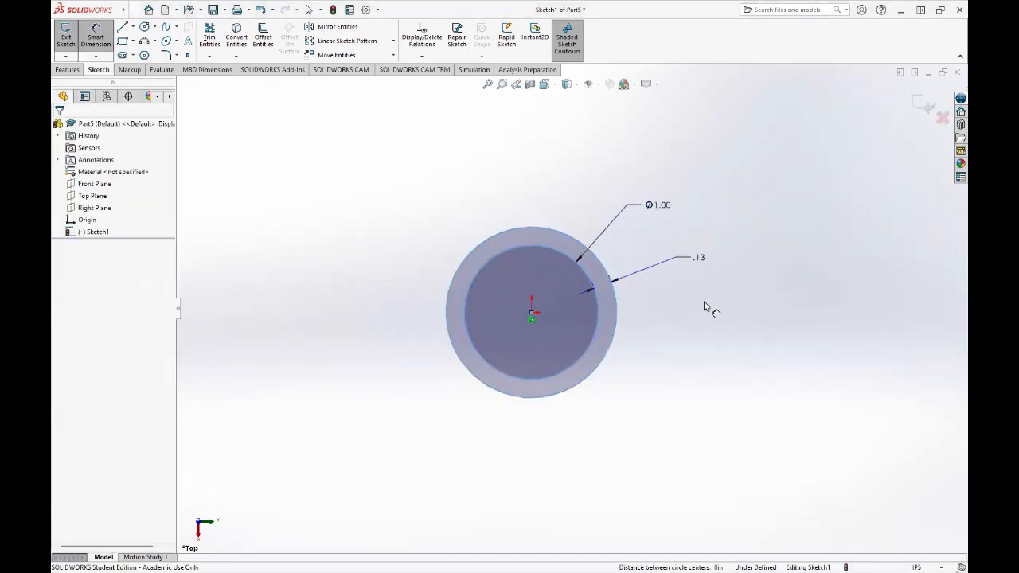
text(0.125)
key(Return)
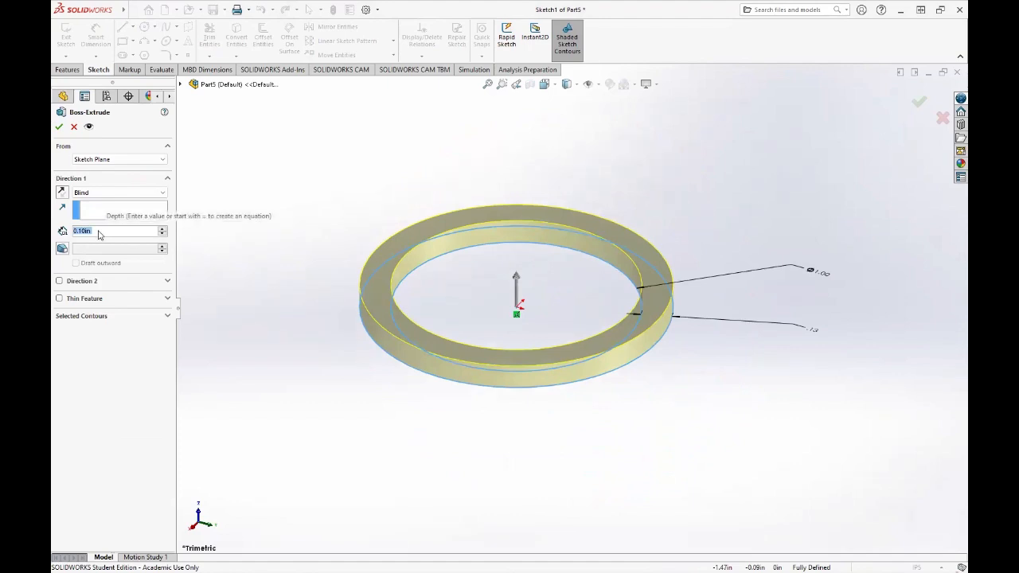
Extrude the ring profile to a blind depth of 0.5 in
text(0.5)
key(Return)
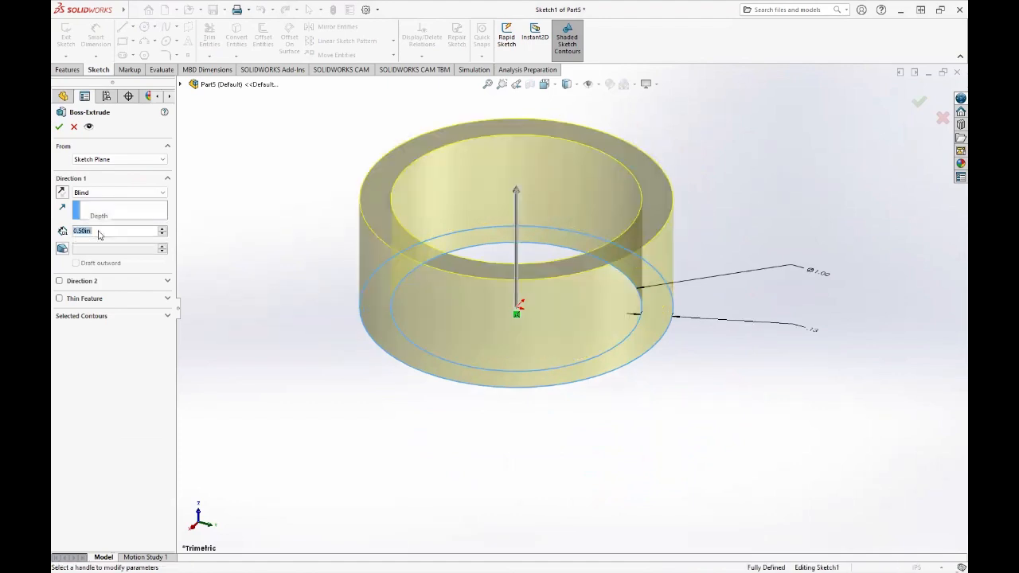
click(60, 127)
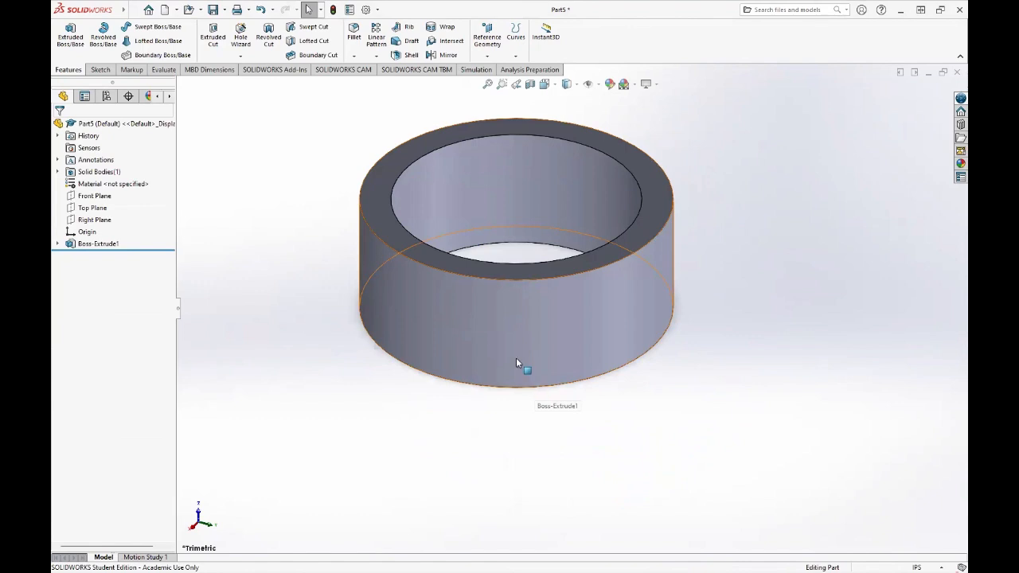
Sketch two larger origin-centred circles around the ring on the Top Plane, the inner radius about 0.88 in and the outer about 0.16 in larger
click(90, 207)
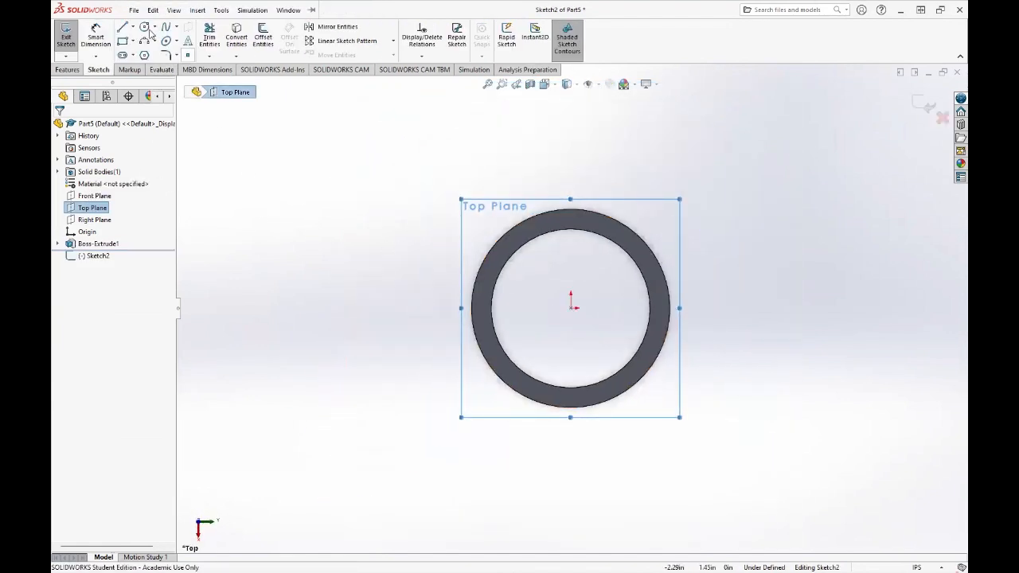
click(571, 309)
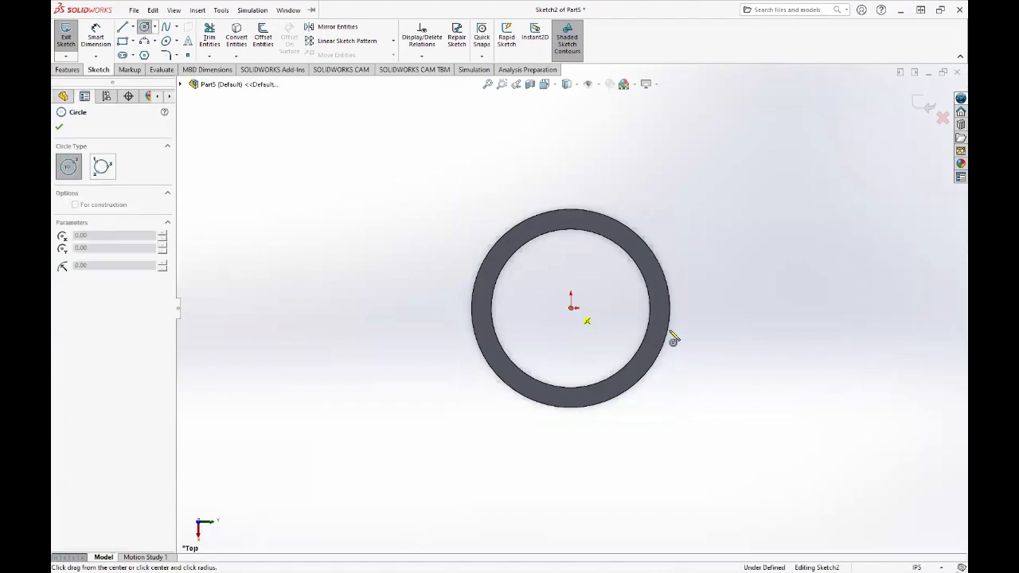
click(708, 346)
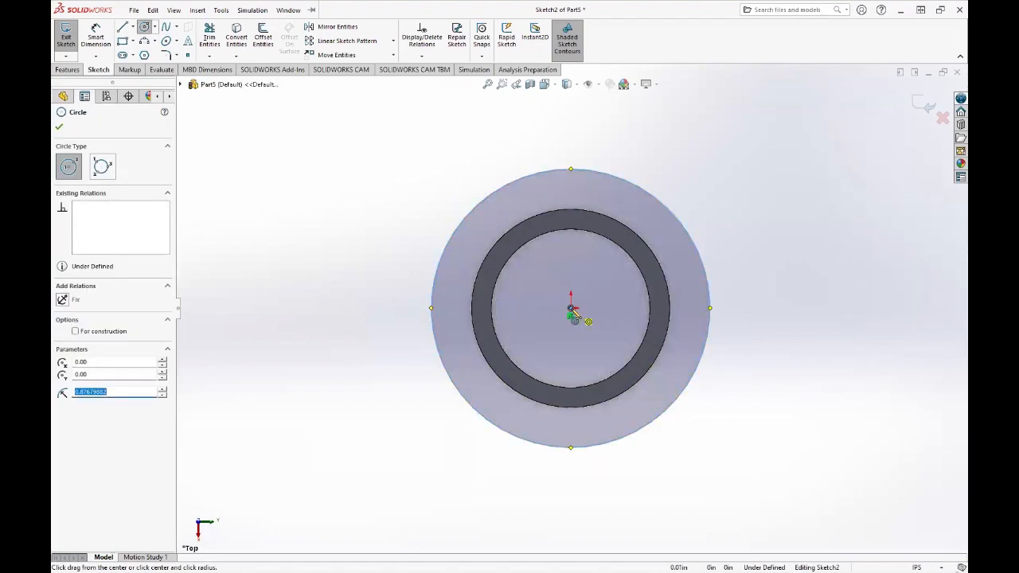
click(571, 309)
click(734, 341)
key(Escape)
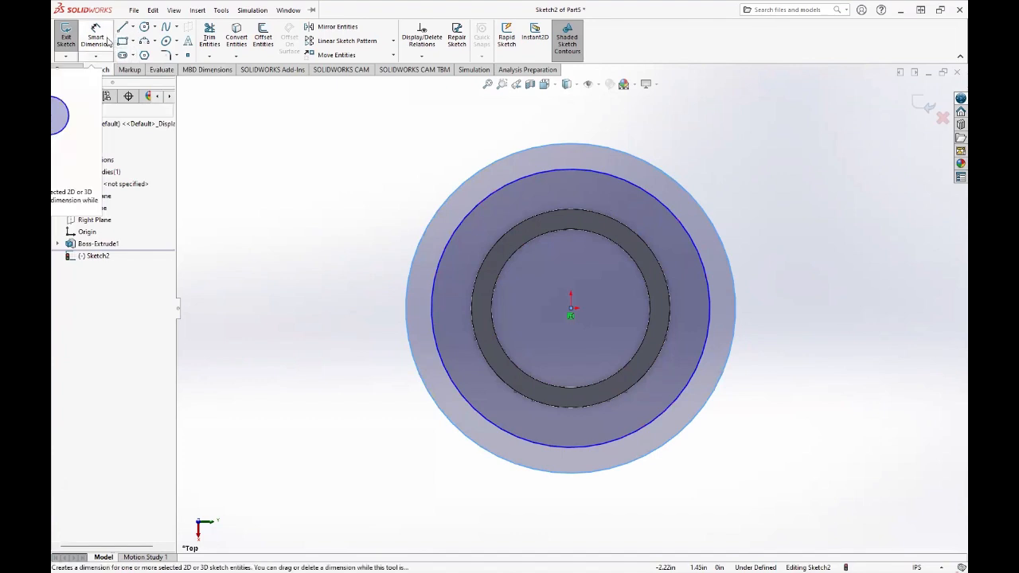
Set the radial distance between the two new circles to 0.125 in
click(105, 42)
click(676, 215)
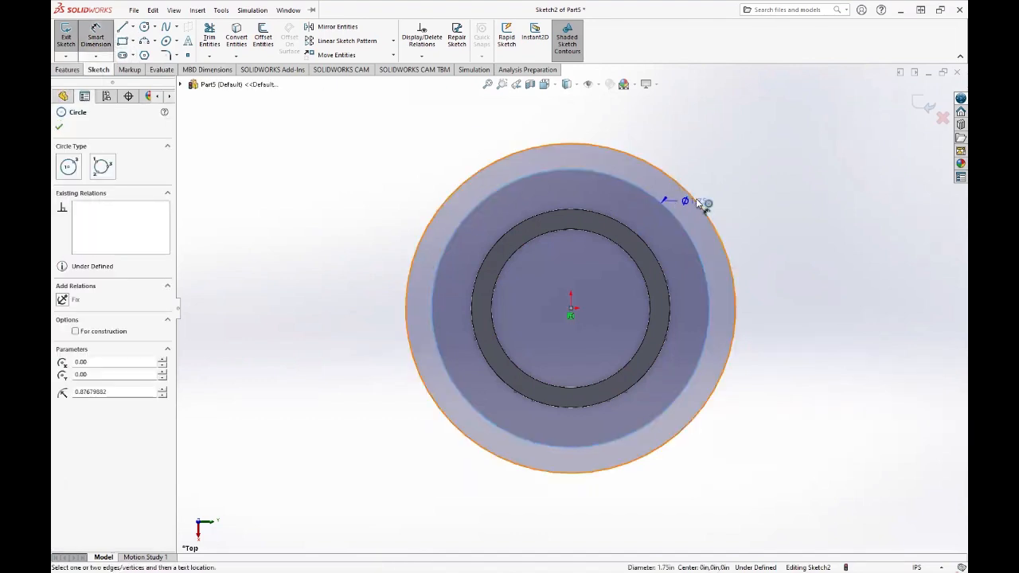
click(795, 238)
text(0.)
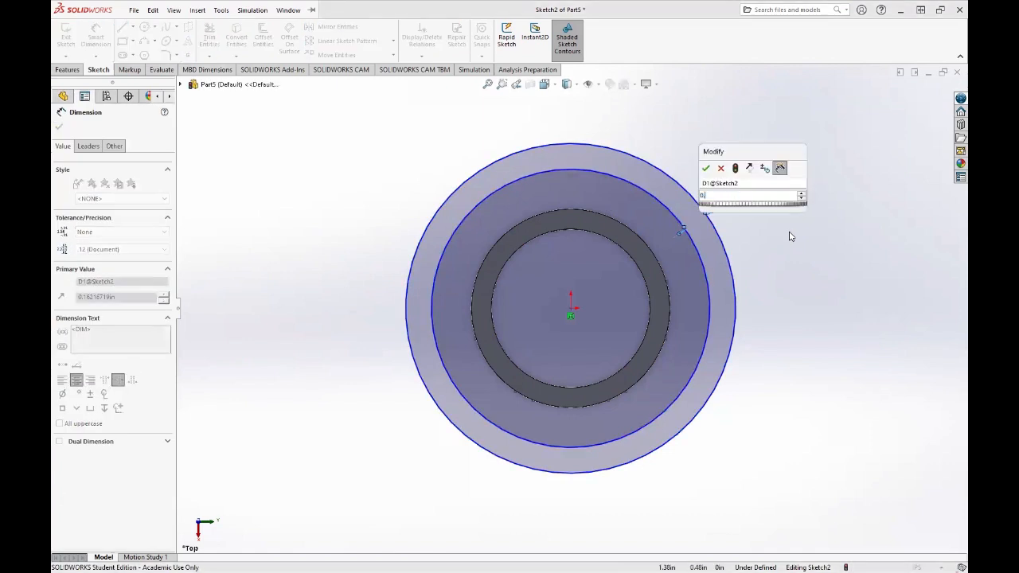
text(125)
key(Return)
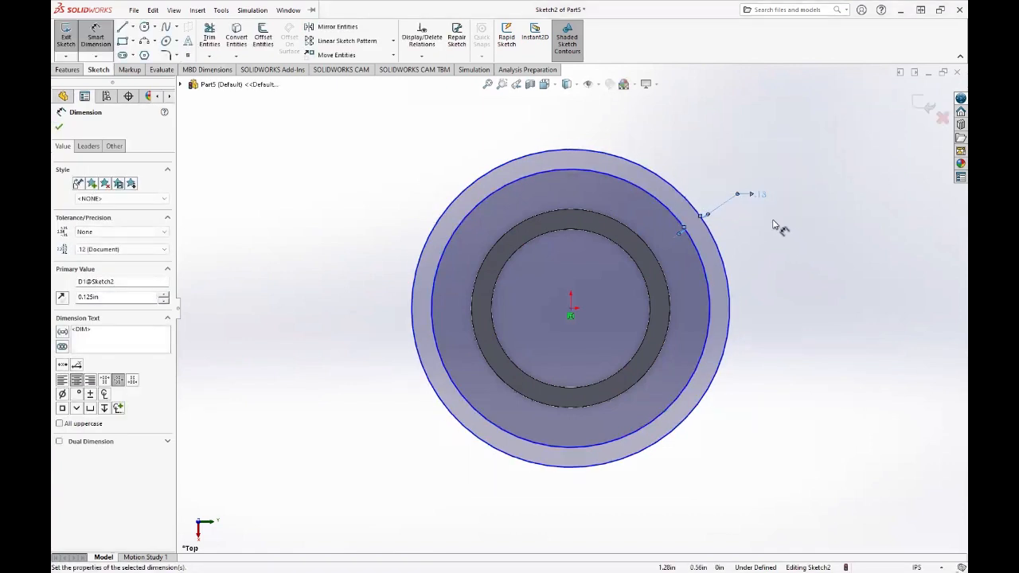
key(Escape)
Set the gap between the existing ring's outer edge and the smaller new circle to 0.125 in
click(97, 36)
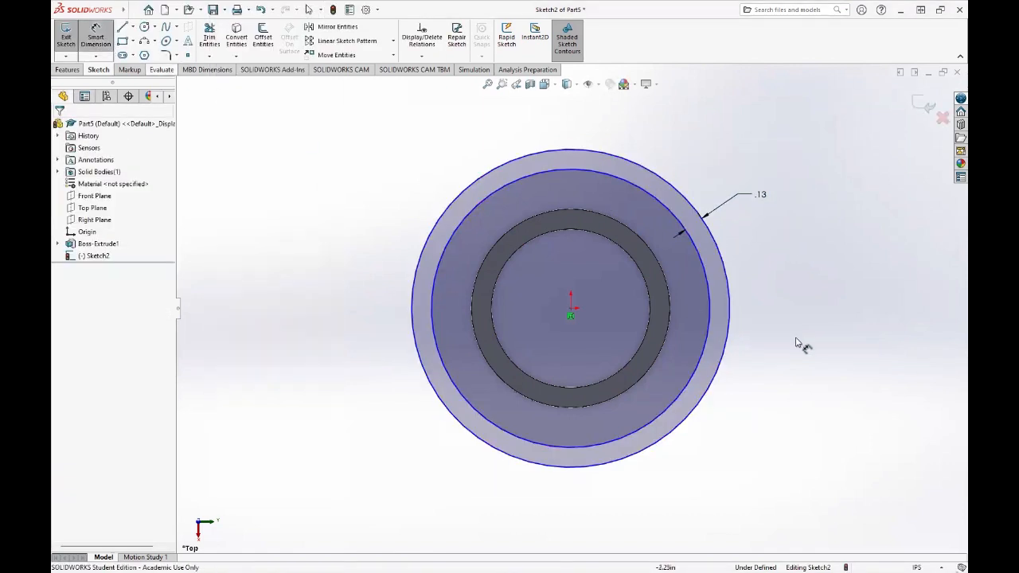
click(708, 292)
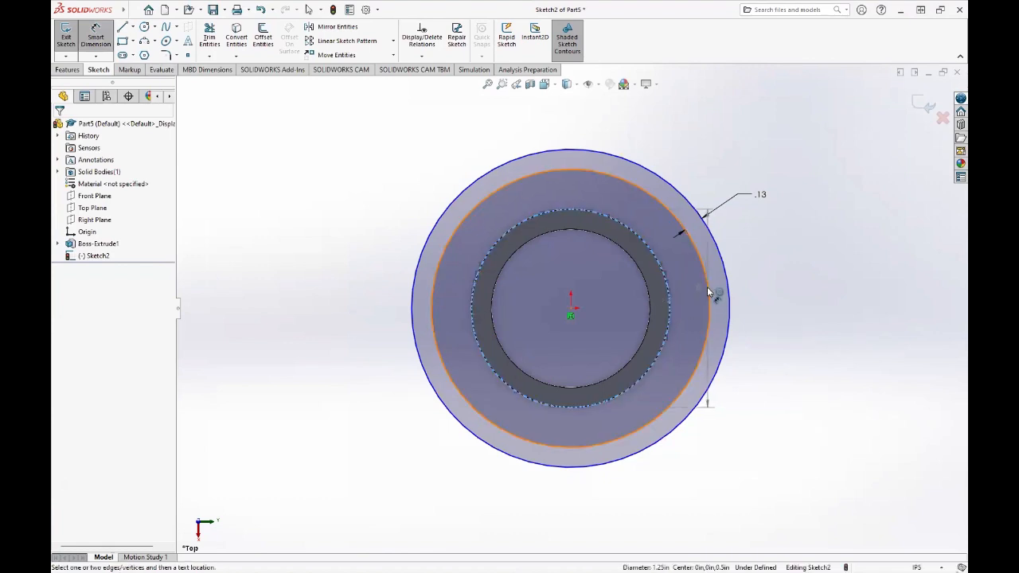
click(800, 313)
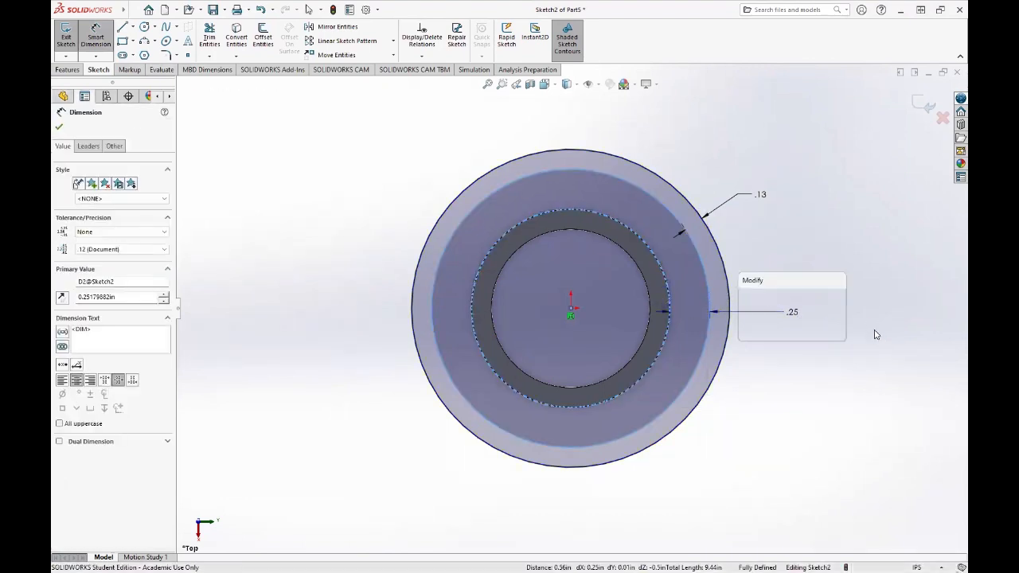
text(.125)
key(Return)
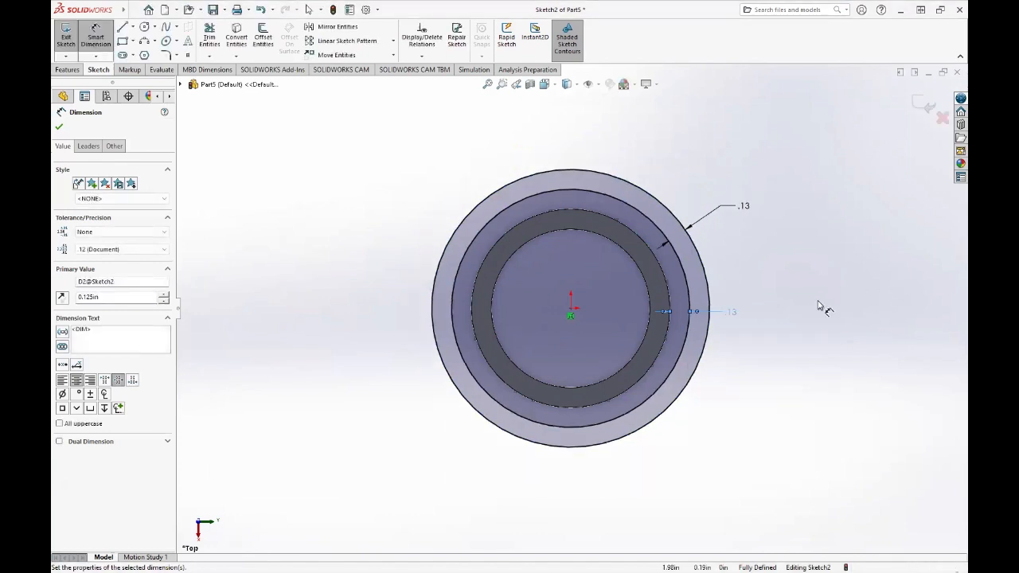
key(Escape)
Extrude the outer ring profile 0.5 in with Merge result enabled
click(923, 104)
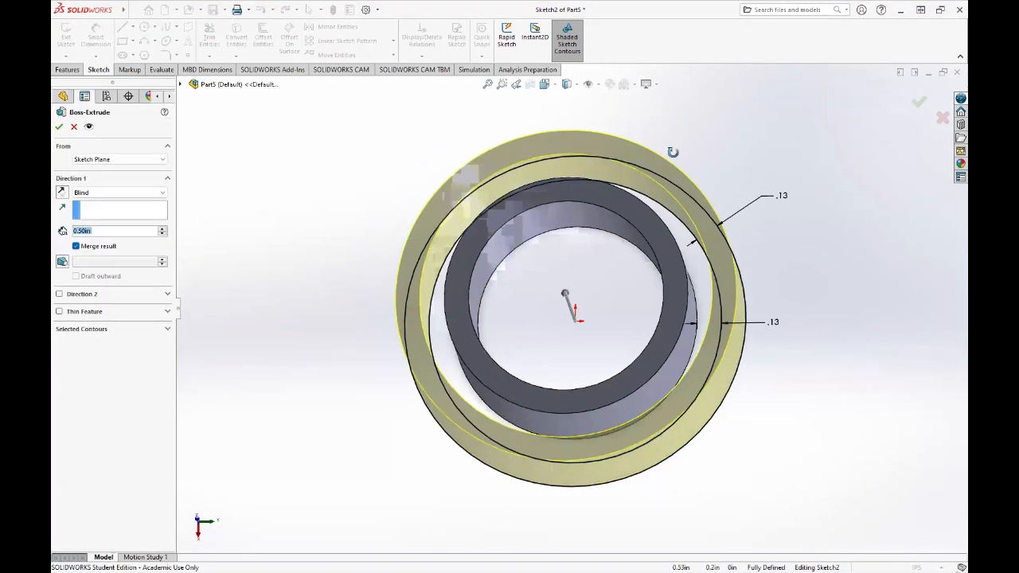
click(918, 102)
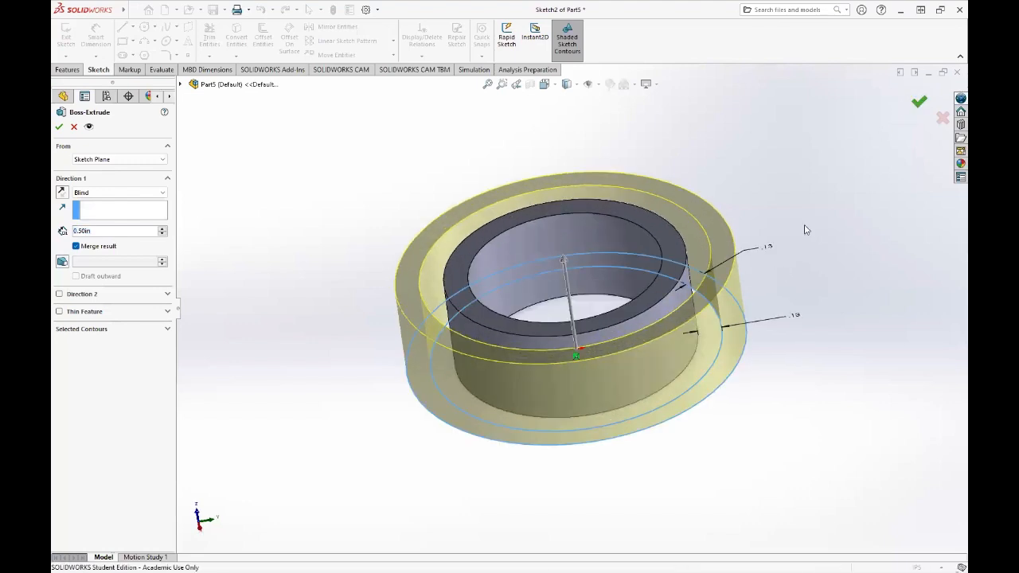
middle_drag(804, 288, 502, 256)
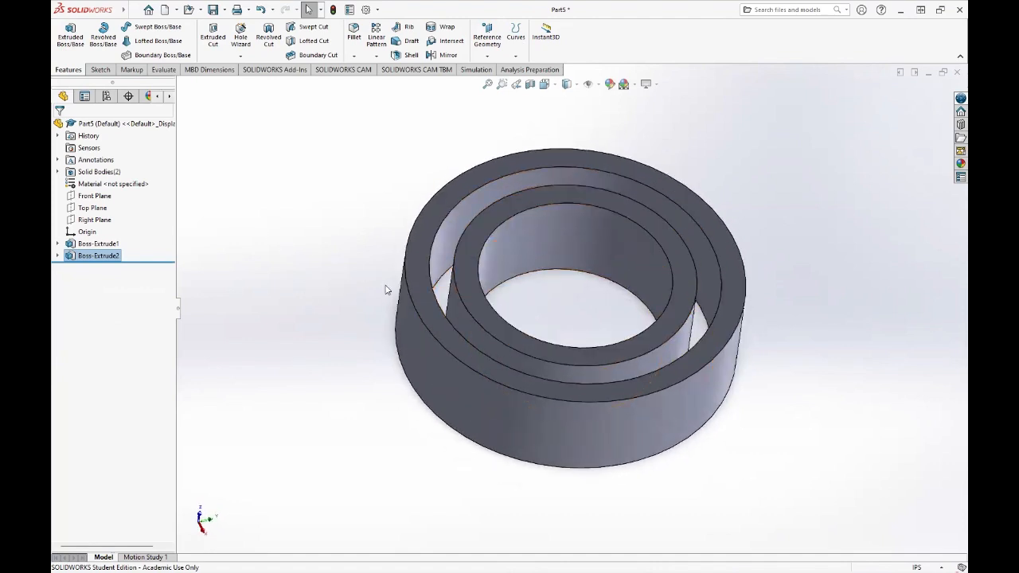
List the part's solid bodies and highlight the inner and outer rings in turn
double_click(95, 173)
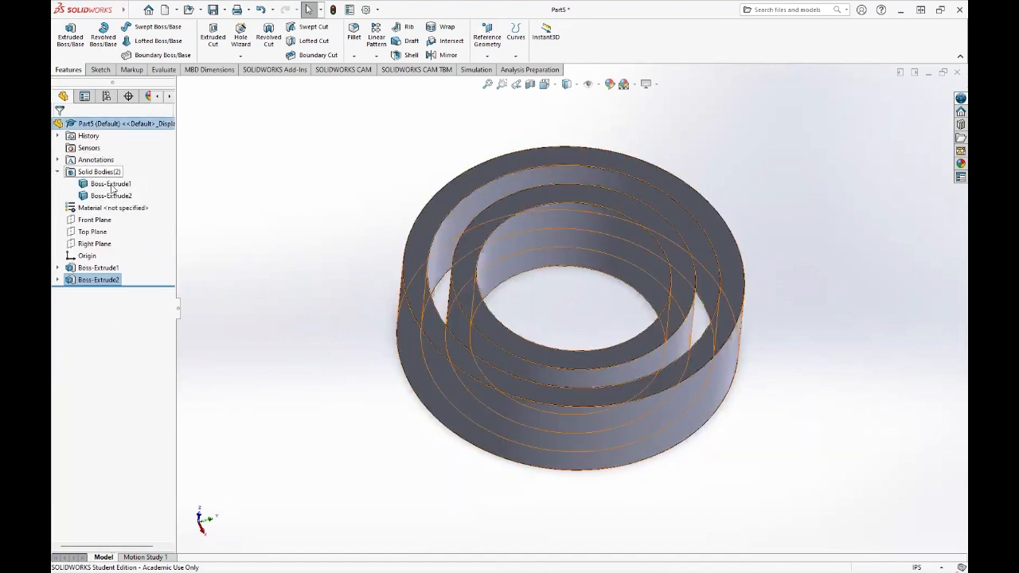
click(109, 186)
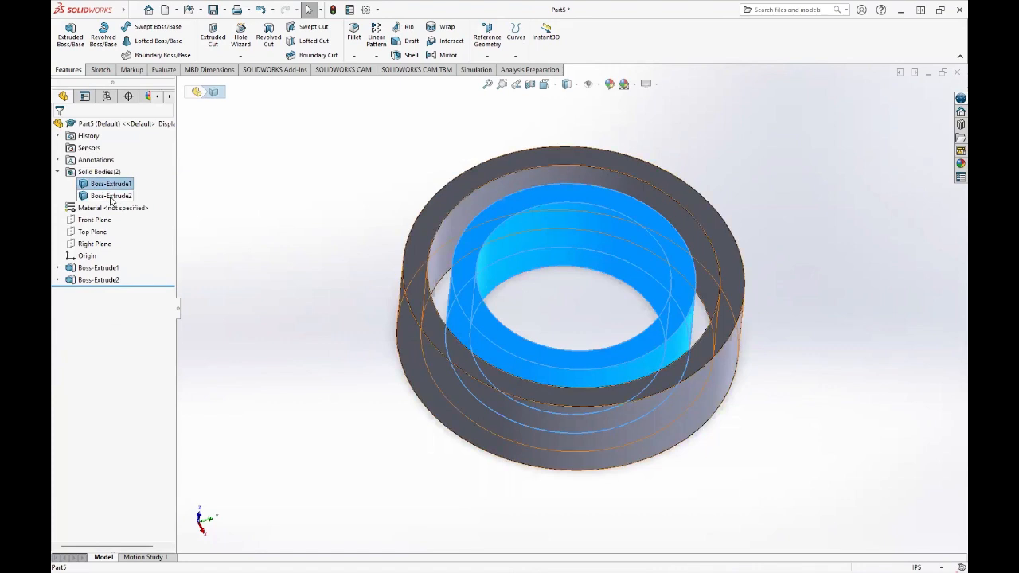
click(111, 197)
click(102, 184)
double_click(70, 173)
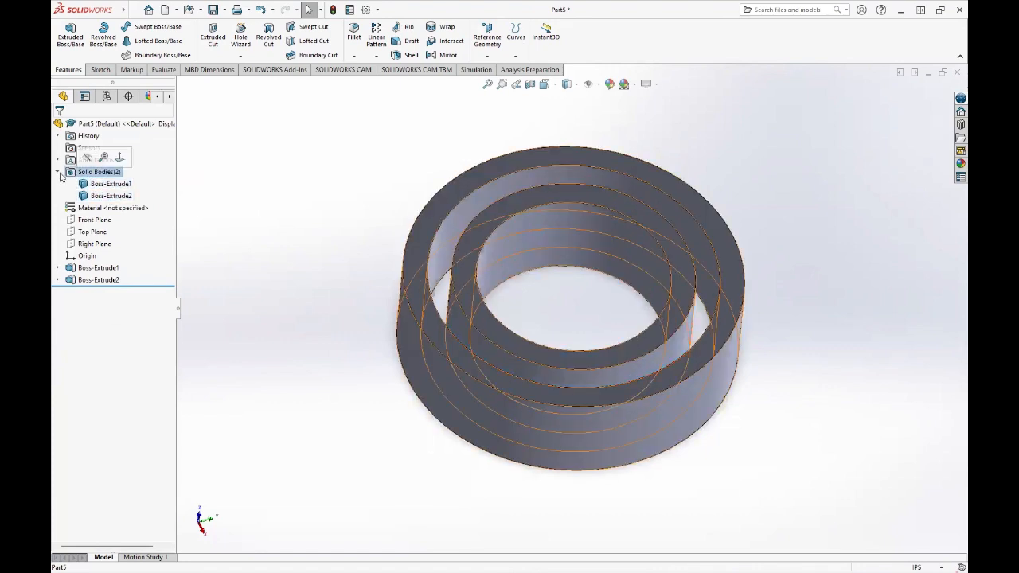
Examine the rings' top faces and the gap between them to check whether the two bodies touch
click(330, 235)
middle_drag(343, 244, 461, 282)
click(420, 280)
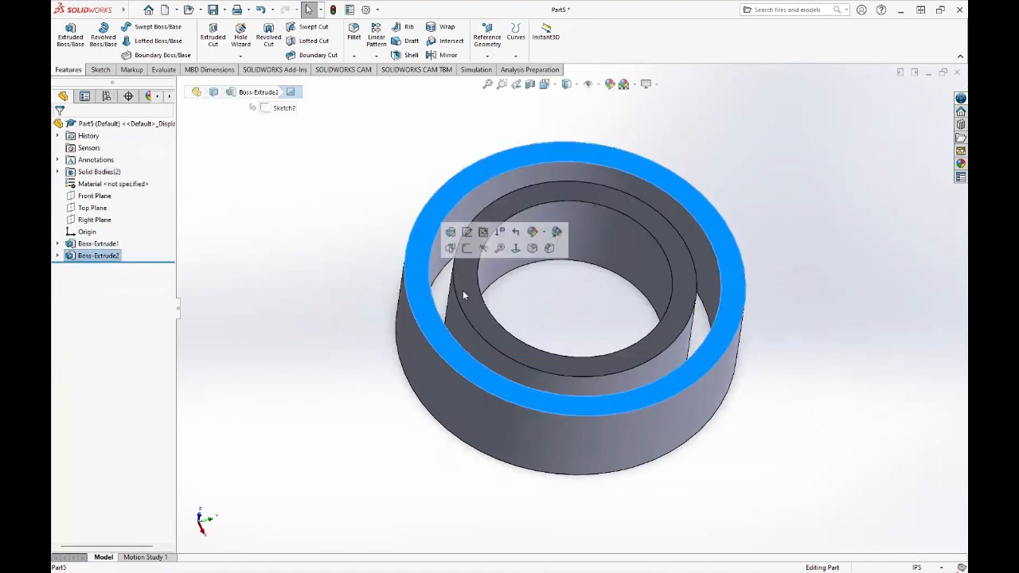
click(456, 299)
click(431, 306)
click(363, 242)
middle_drag(369, 245, 433, 229)
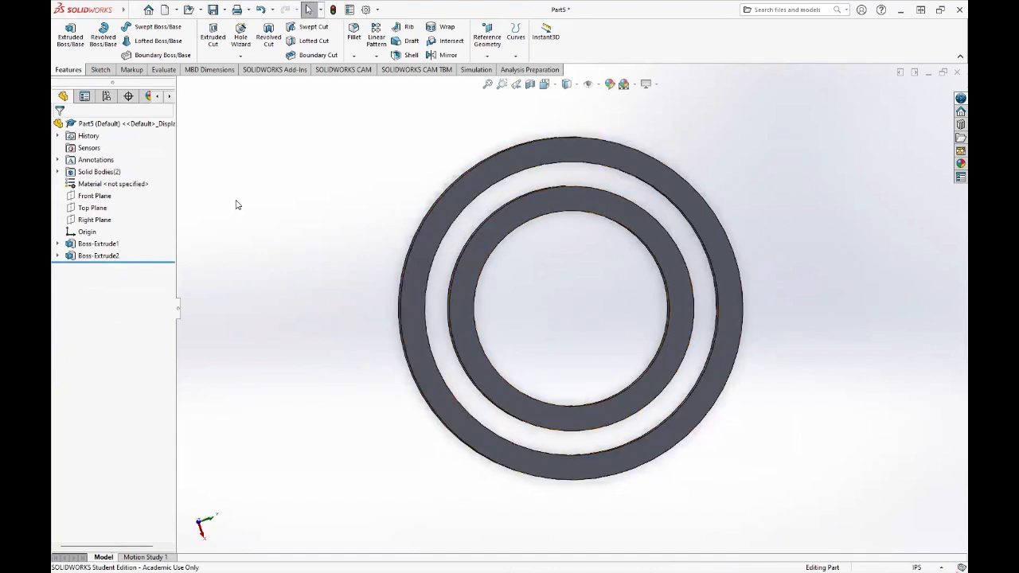
Start a sketch on the Top Plane and draw a circle about 0.10 in across in the gap above the origin between the two rings
click(92, 208)
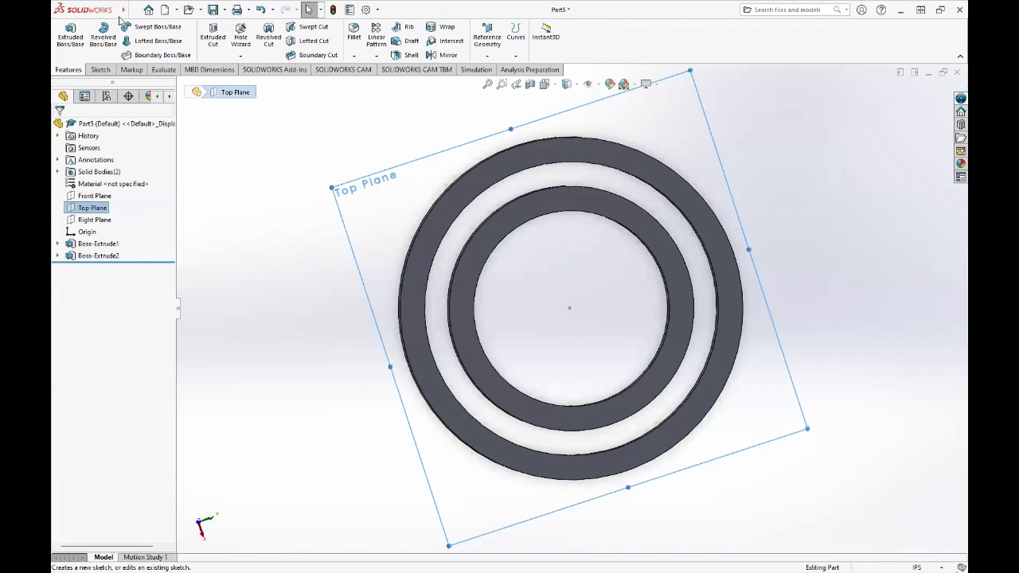
click(67, 38)
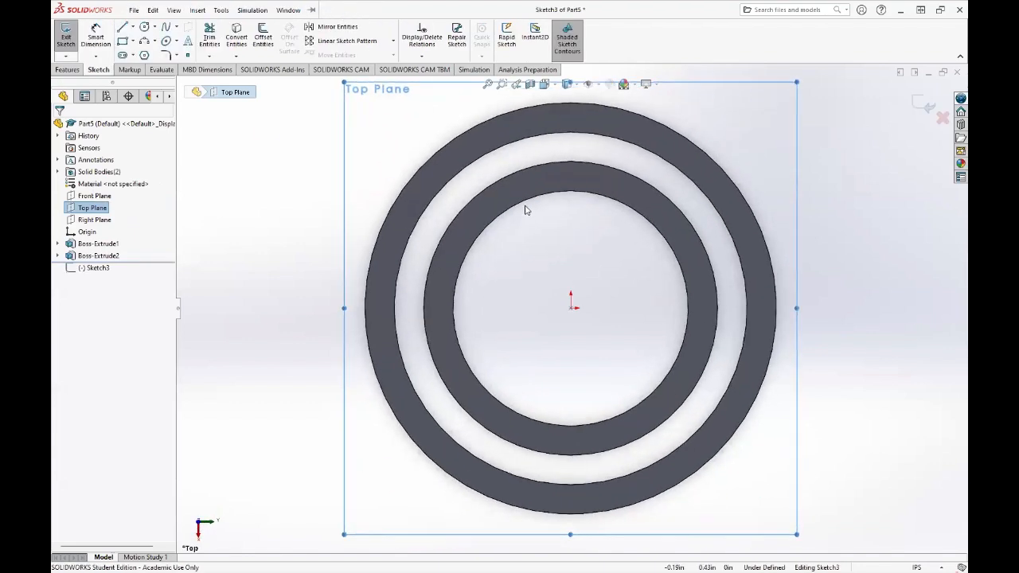
scroll(529, 208, up, 1)
scroll(596, 175, down, 3)
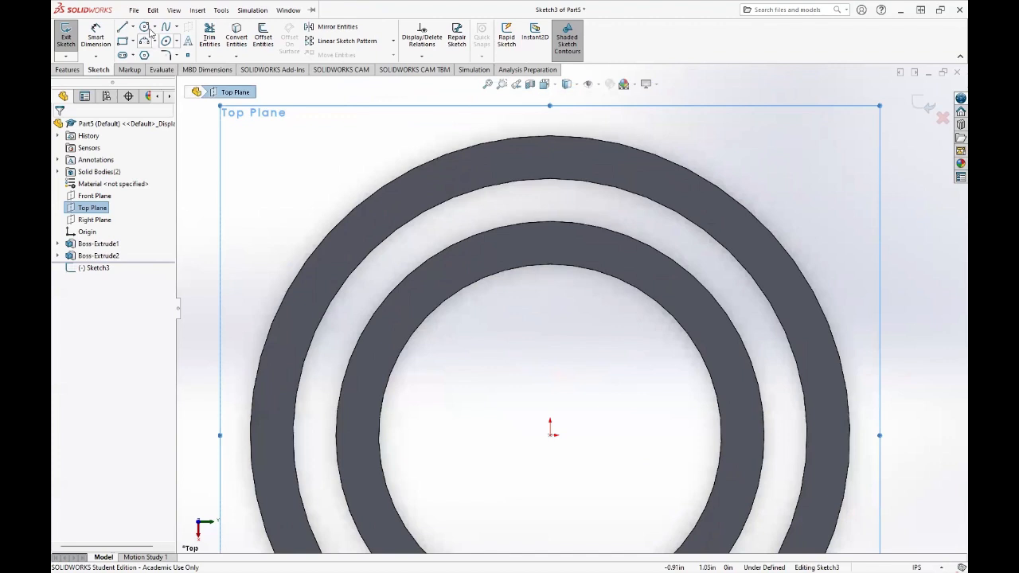
click(551, 203)
click(570, 205)
key(Escape)
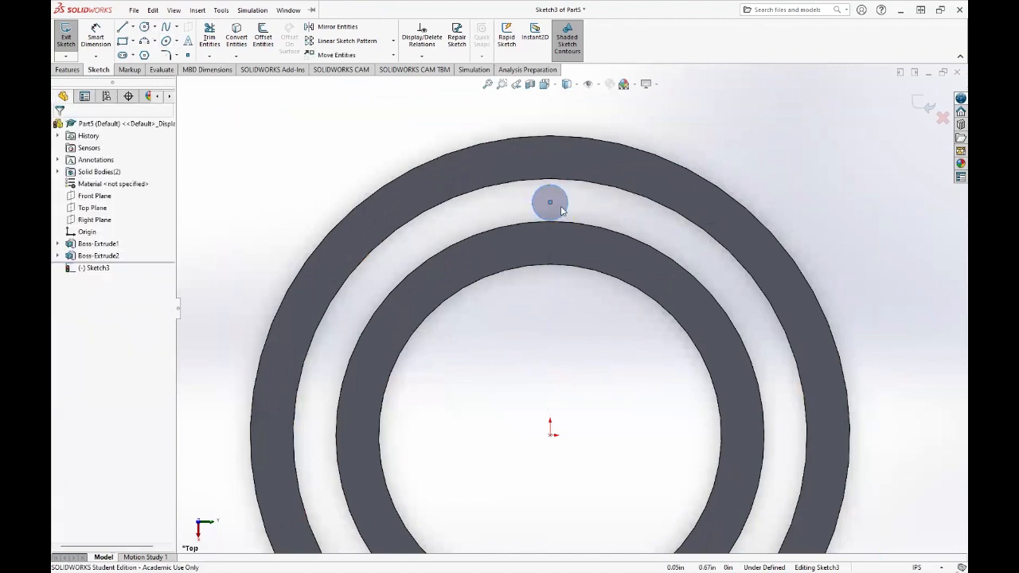
Set the small circle's diameter to 0.12 in
scroll(488, 231, down, 4)
scroll(649, 281, up, 4)
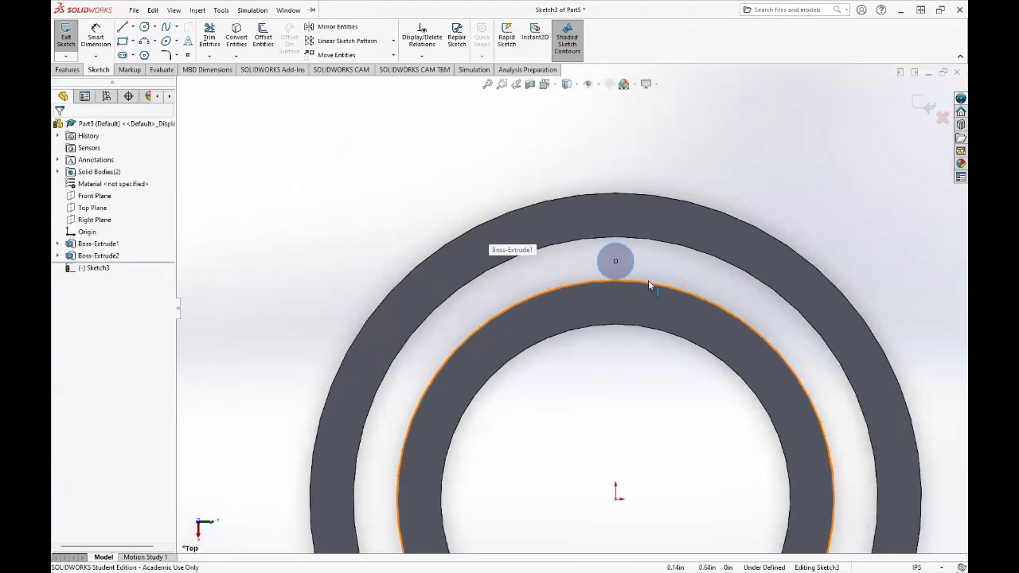
scroll(637, 283, down, 4)
scroll(592, 275, up, 3)
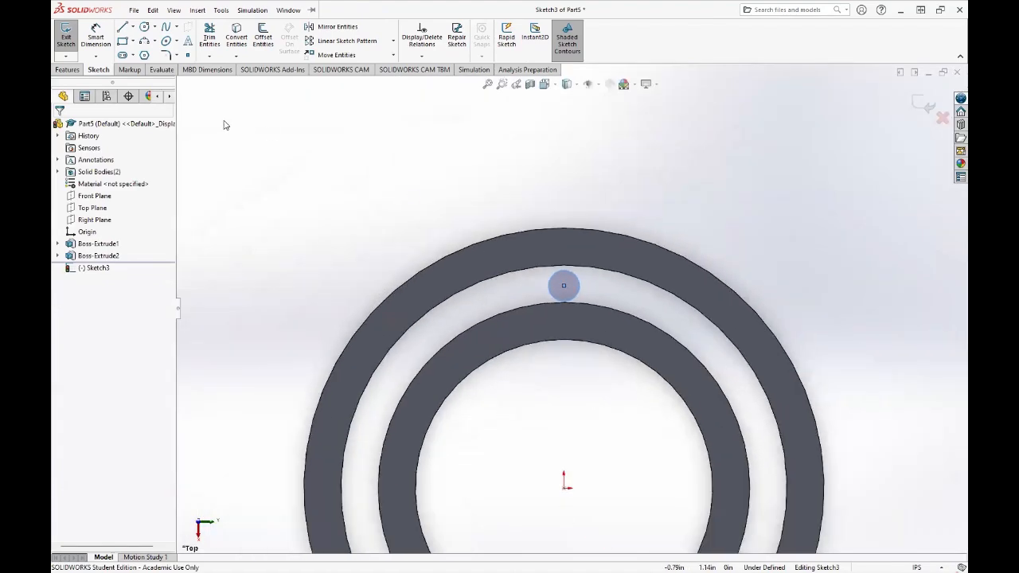
click(107, 37)
click(566, 276)
click(663, 217)
text(0.11)
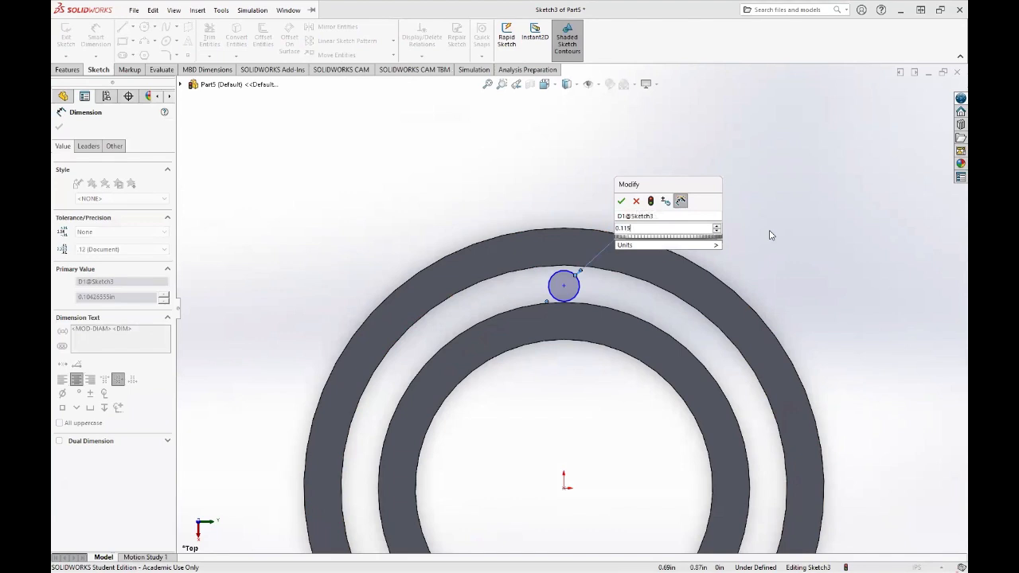
text(5)
key(Return)
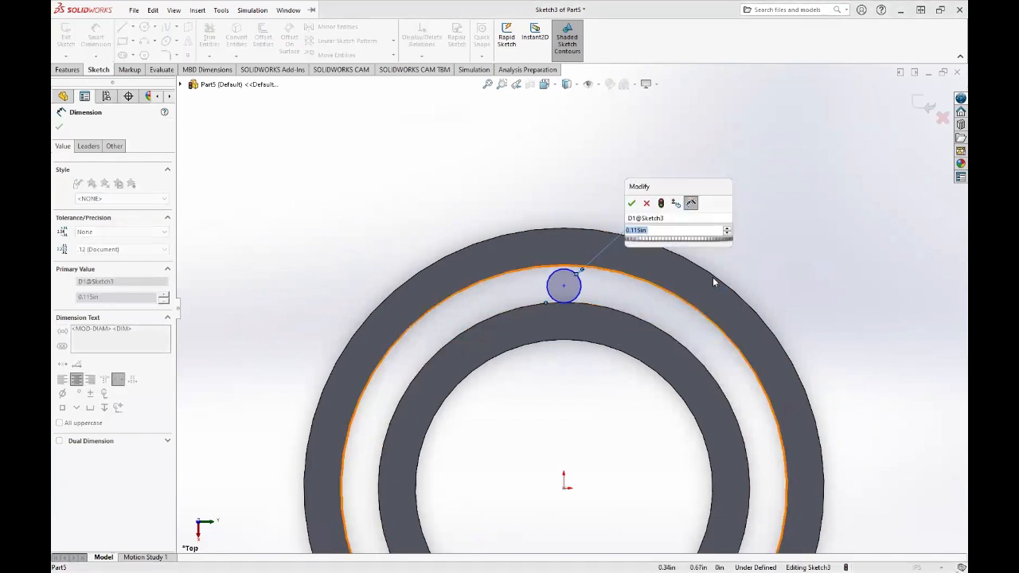
text(.12)
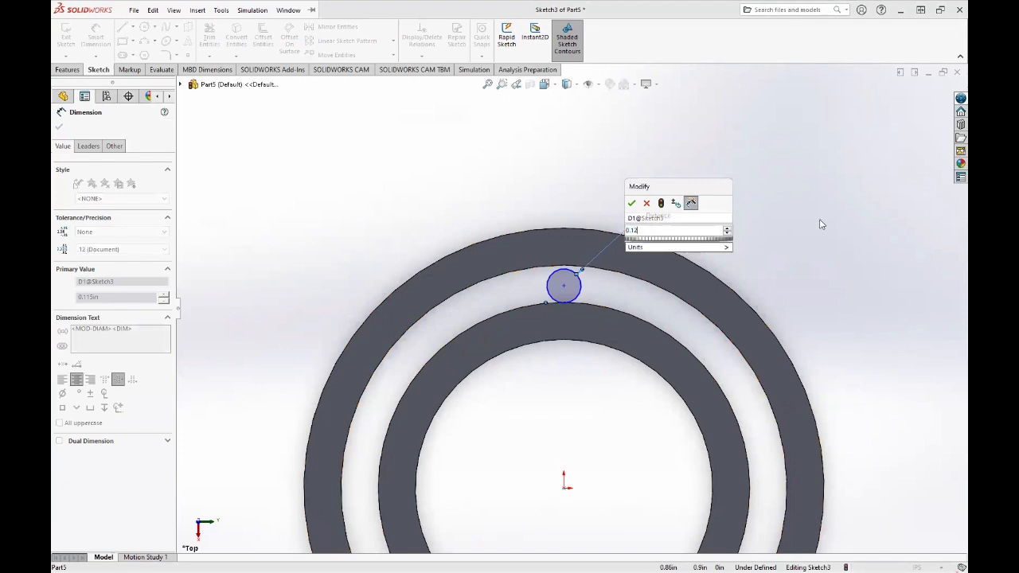
key(Return)
key(Escape)
Move the small circle's centre slightly upward so that it sits in the gap without overlapping either ring
scroll(565, 287, down, 4)
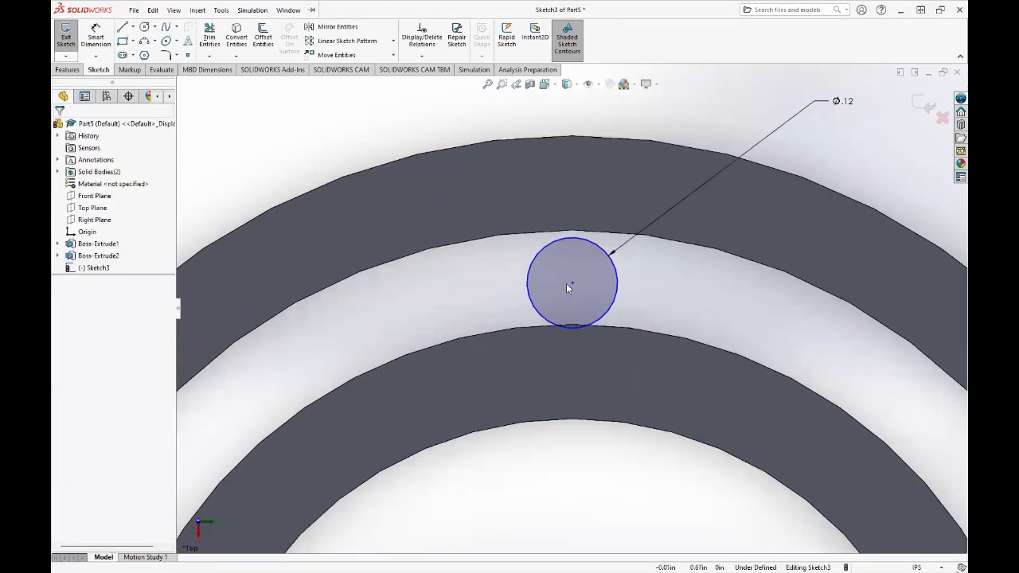
drag(572, 286, 572, 276)
click(479, 256)
scroll(484, 253, down, 4)
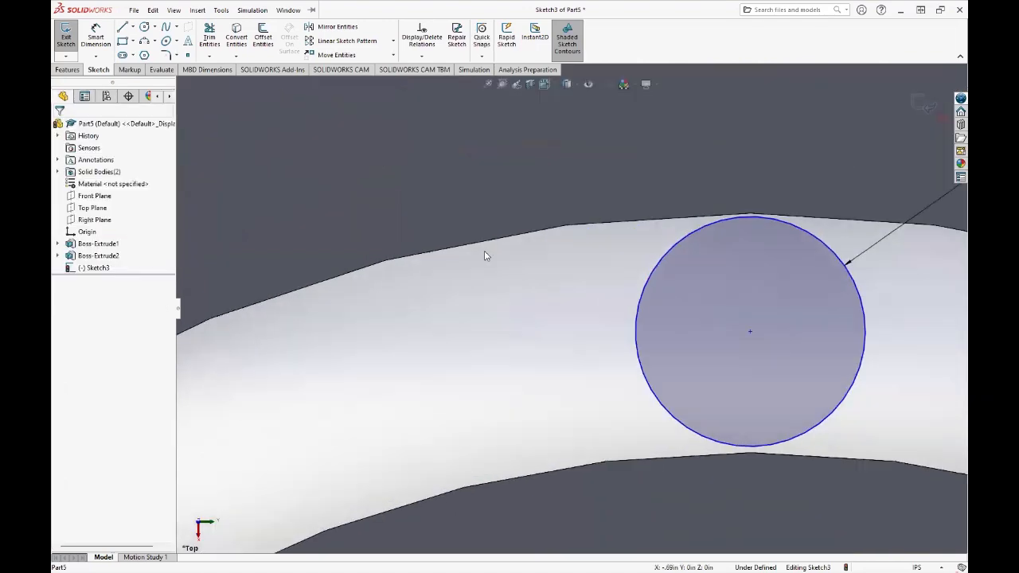
scroll(488, 253, up, 9)
scroll(573, 334, up, 5)
scroll(635, 383, down, 6)
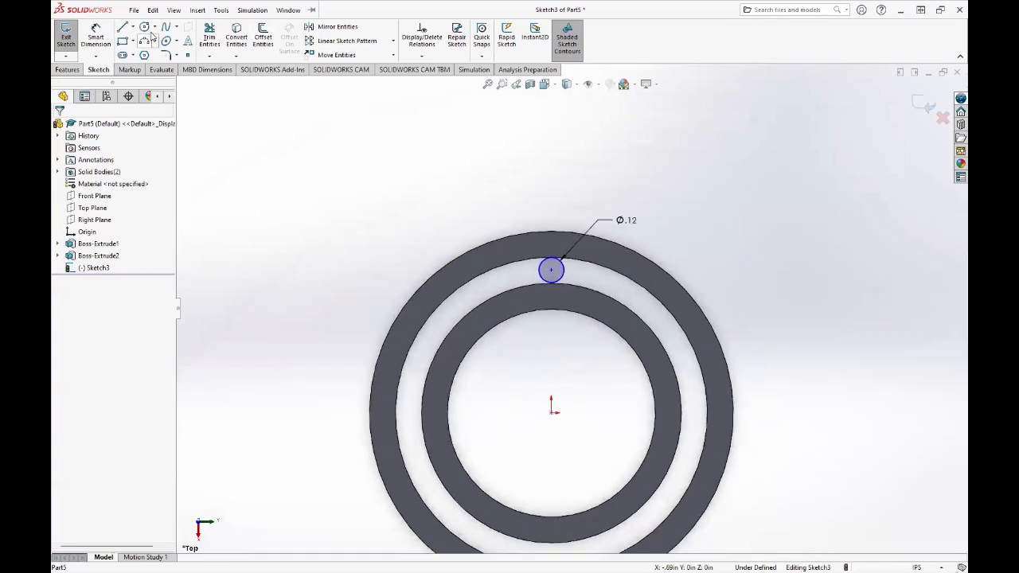
Draw a circle about 0.68 in in radius, centred on the origin between the two rings, and make it construction geometry
click(553, 409)
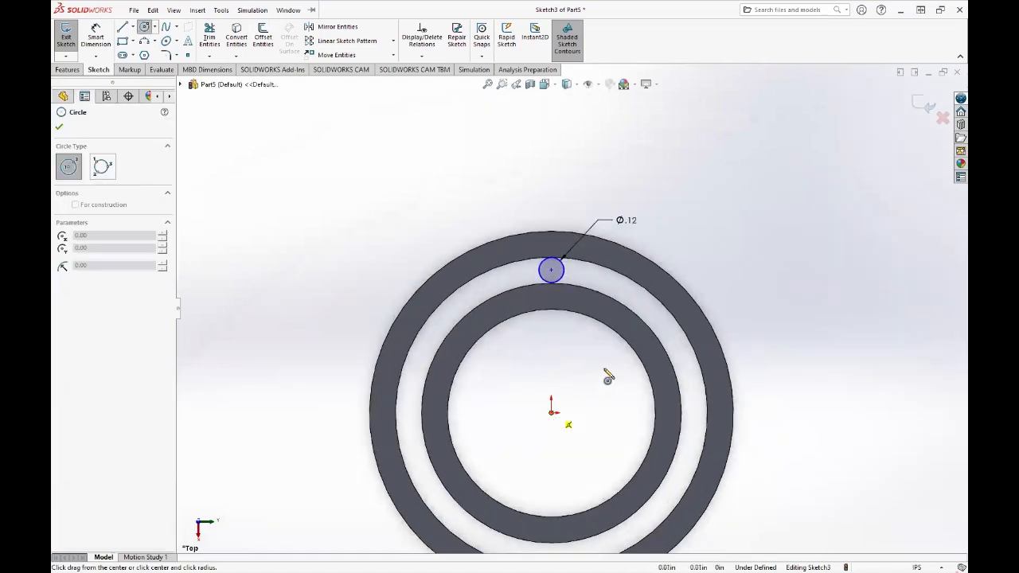
click(646, 311)
key(Escape)
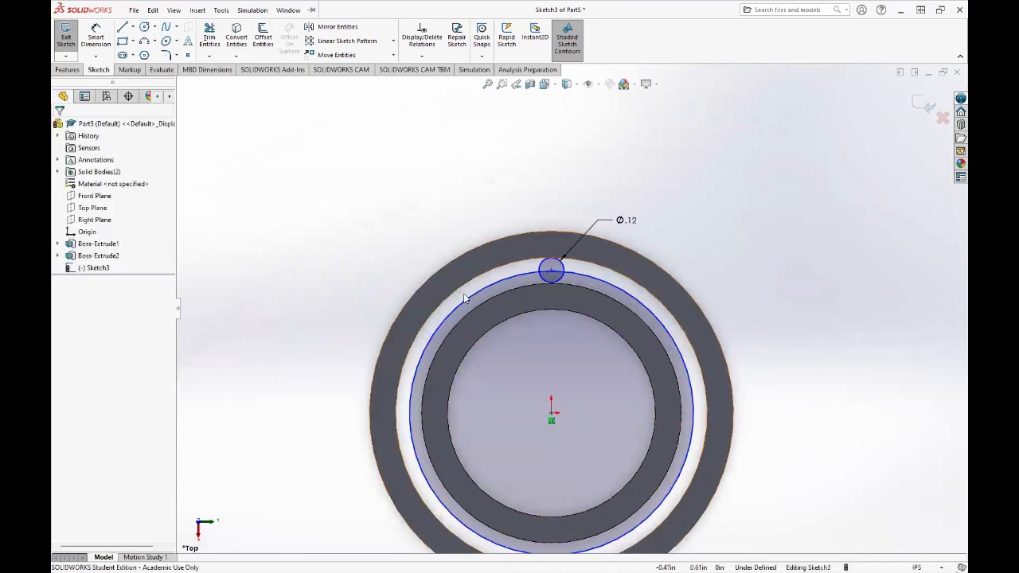
click(450, 307)
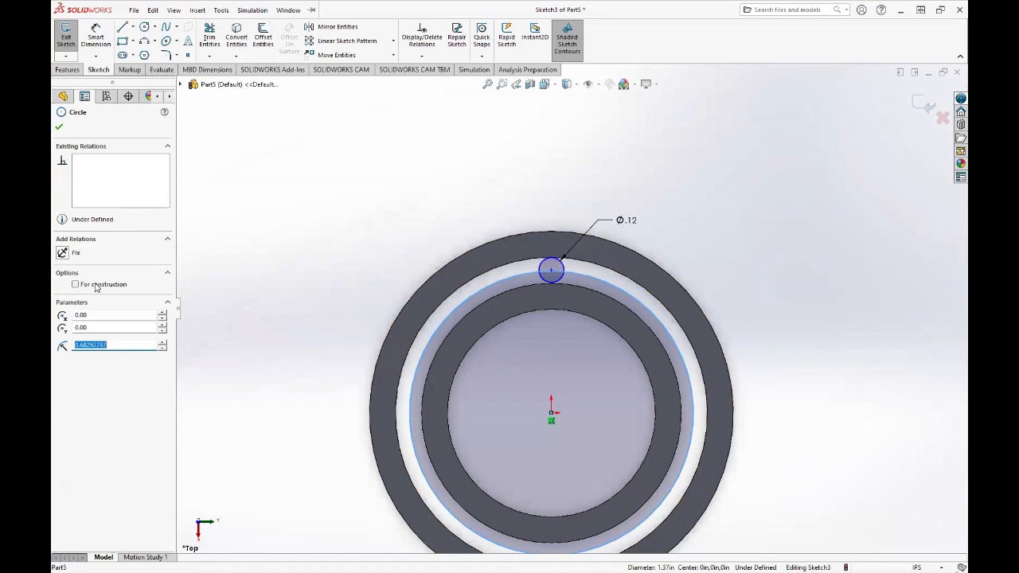
click(300, 296)
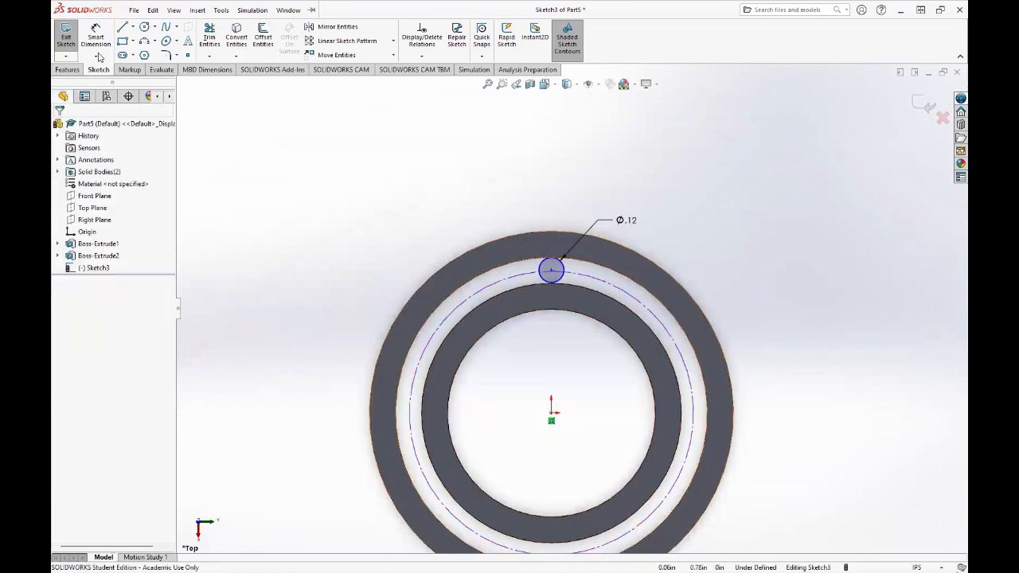
Dimension the gap between the inner ring's outer edge and the construction circle at 0.125/2 in
key(d)
click(652, 314)
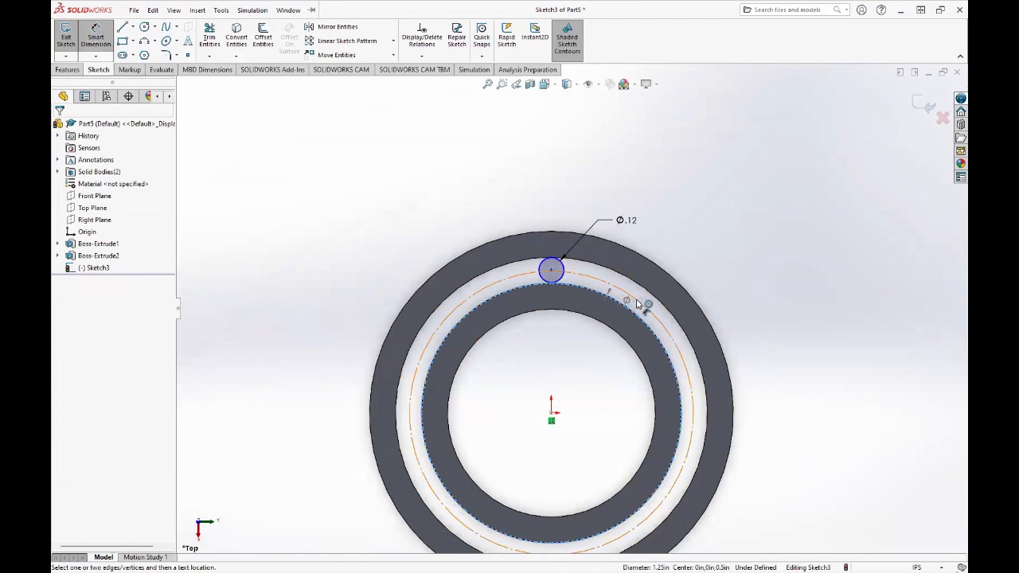
click(794, 308)
text(0)
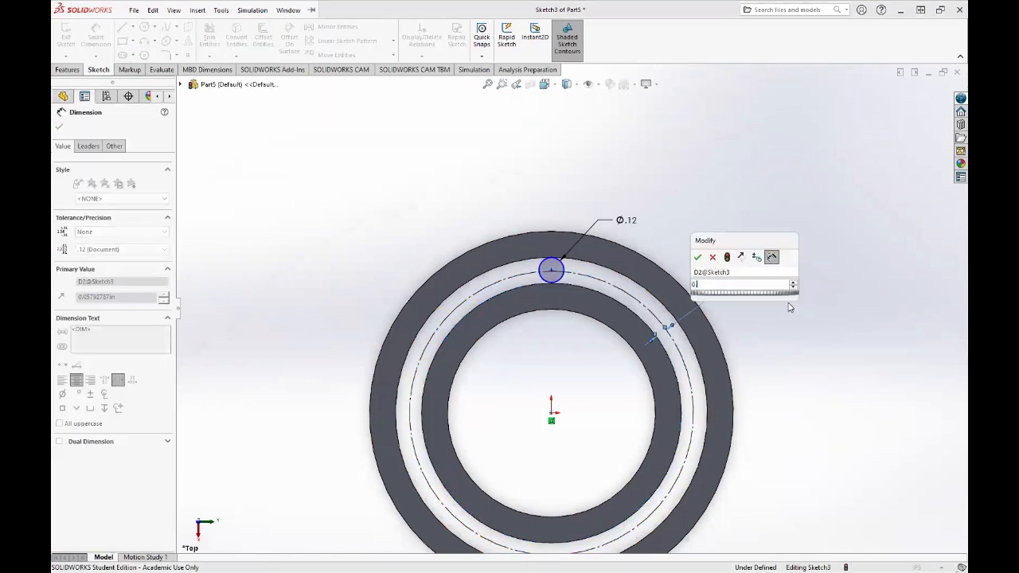
text(.125/2)
click(790, 302)
key(Return)
key(Escape)
Make the small circle's centre coincident with the construction circle
click(552, 270)
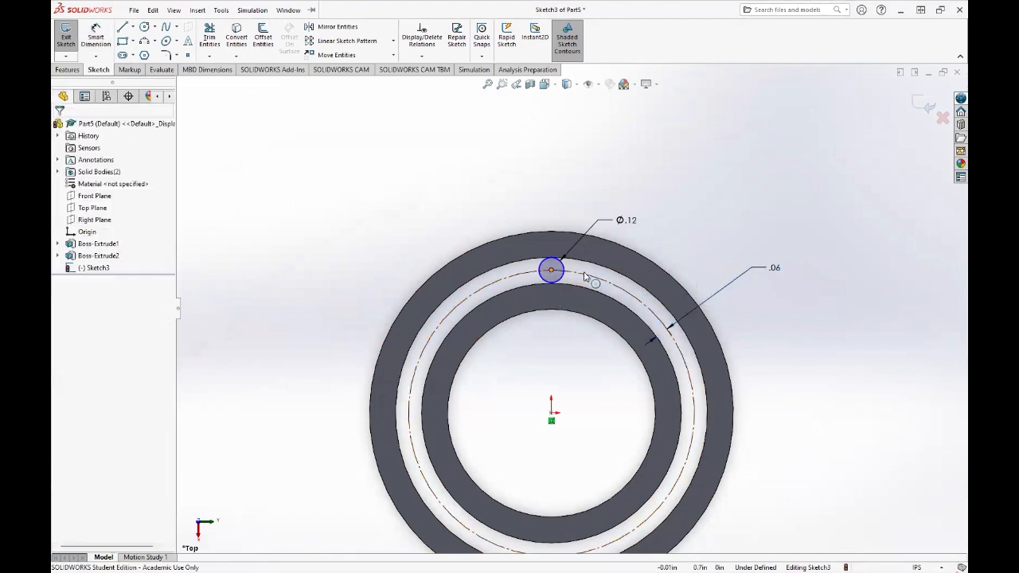
ctrl+click(584, 275)
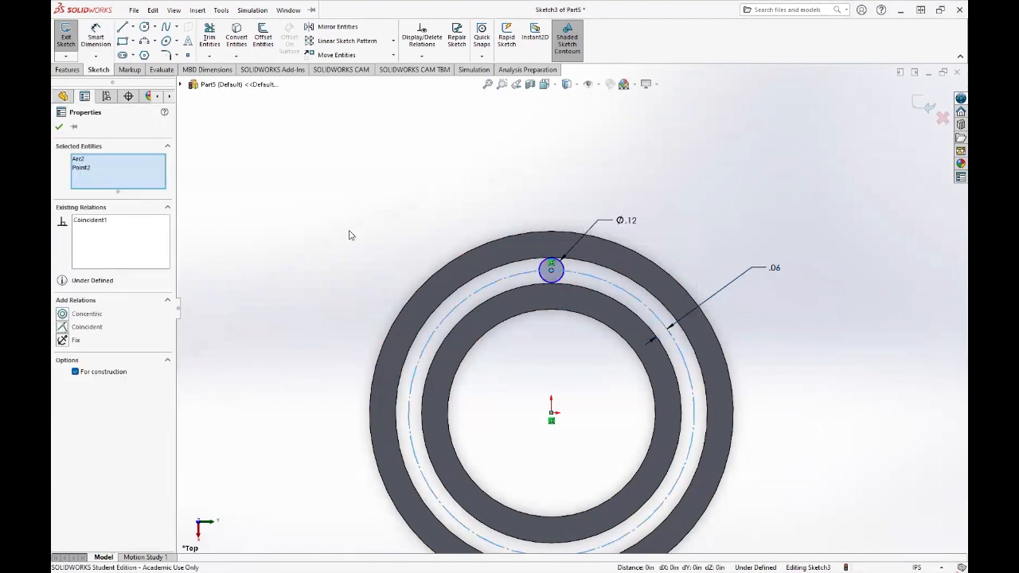
key(Escape)
Extrude the small circle 0.5 in blind from the sketch plane with Merge result enabled
click(551, 265)
ctrl+click(552, 419)
click(932, 106)
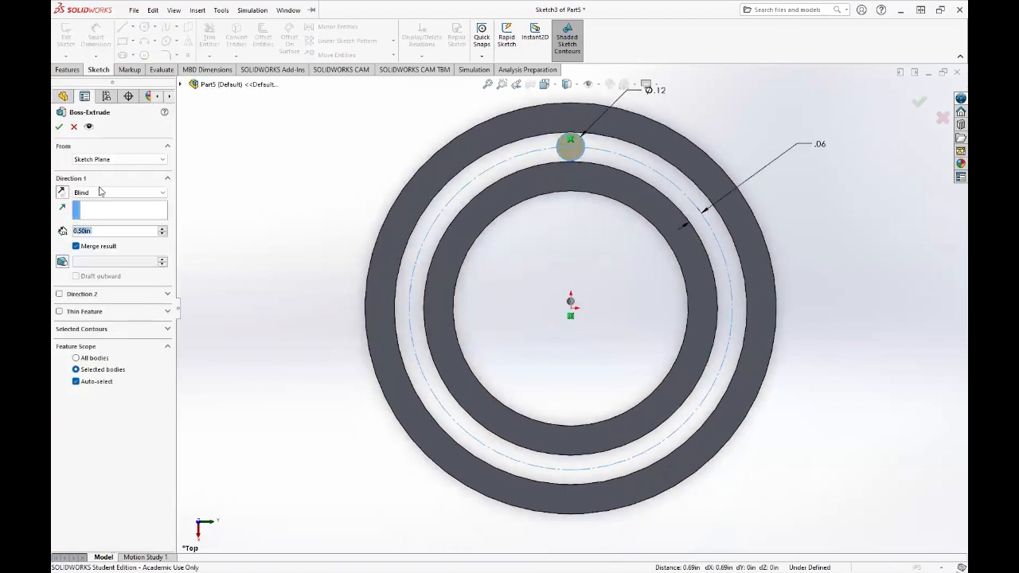
middle_drag(594, 257, 446, 263)
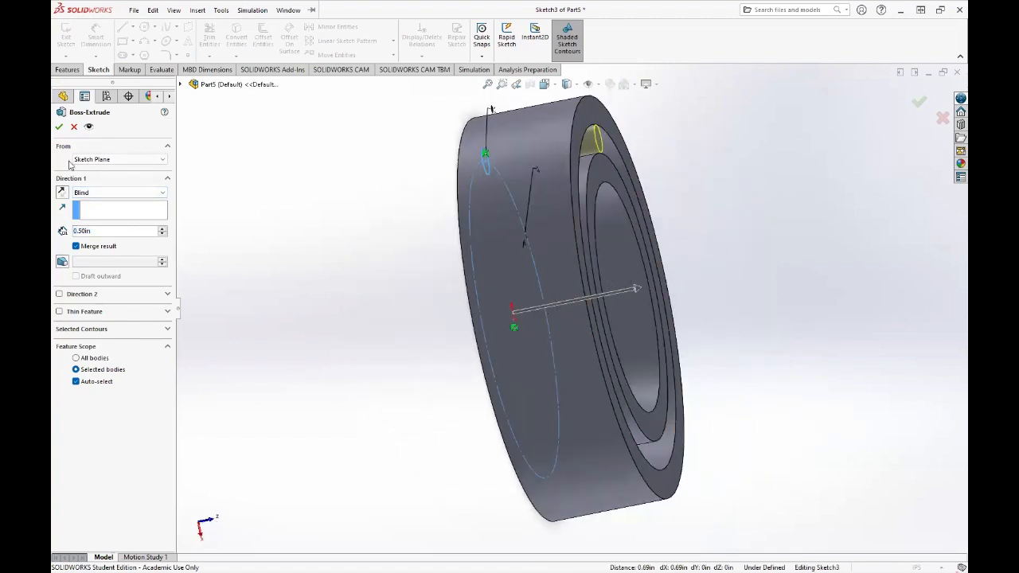
click(59, 126)
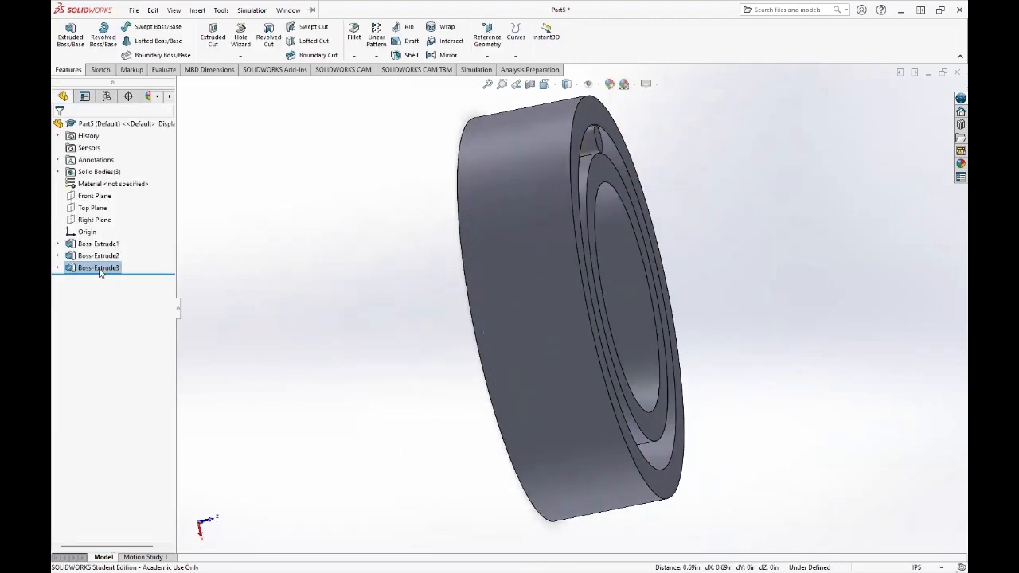
Edit the small cylinder's sketch and add a Vertical relation between the small circle's centre and the construction circle's centre
right_click(100, 270)
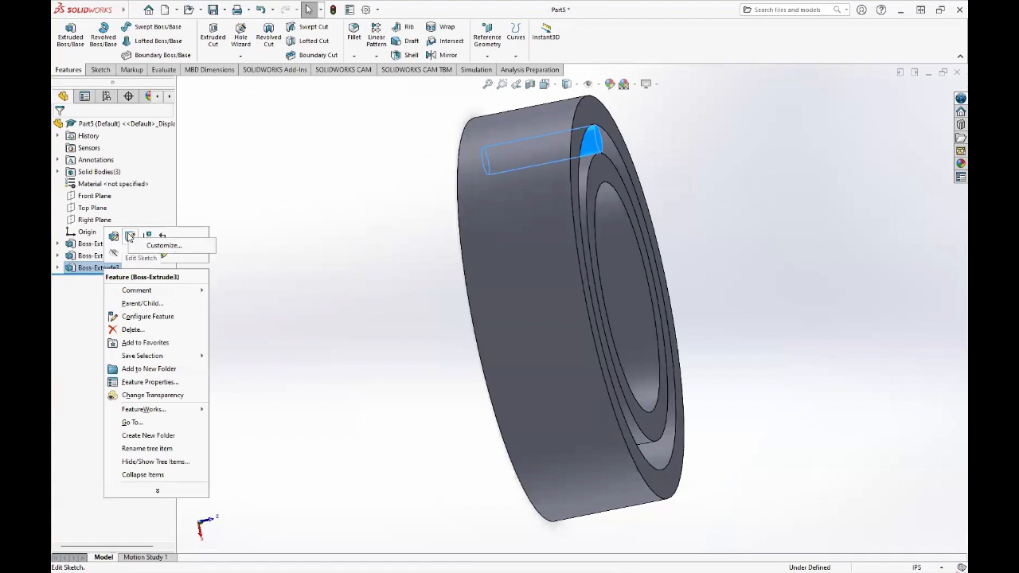
click(130, 239)
right_click(98, 270)
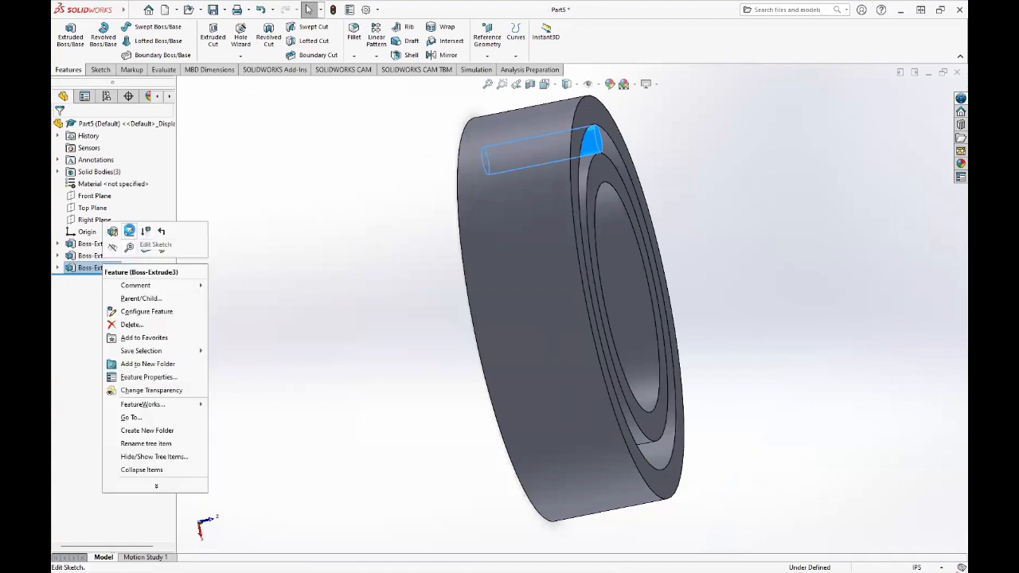
click(133, 232)
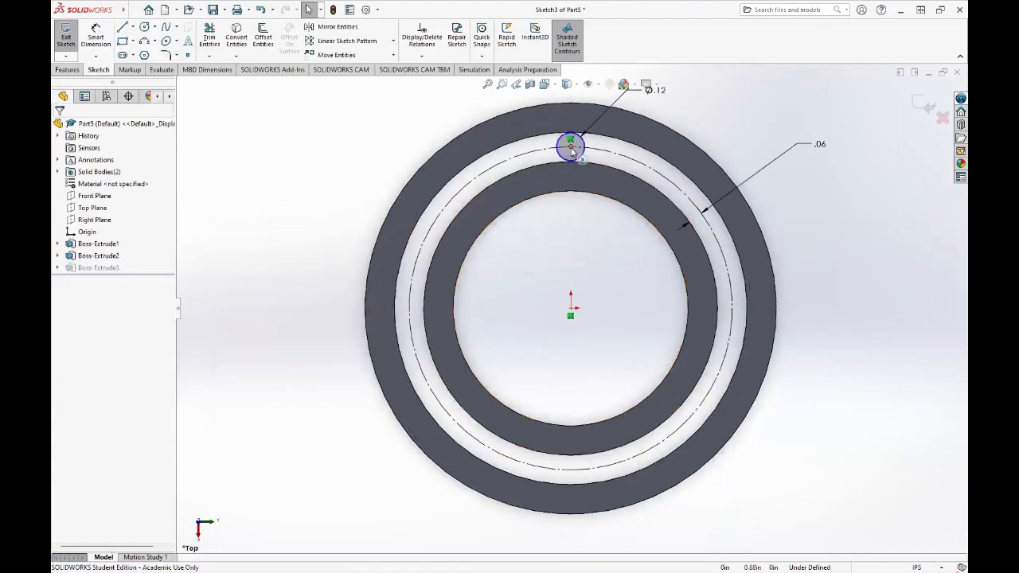
click(570, 146)
ctrl+click(570, 314)
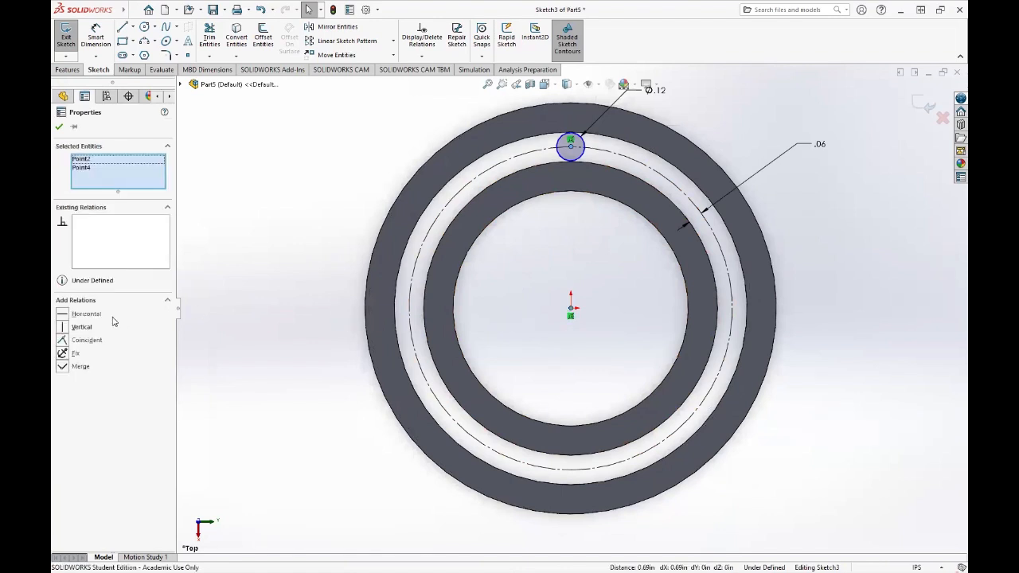
click(63, 327)
click(326, 255)
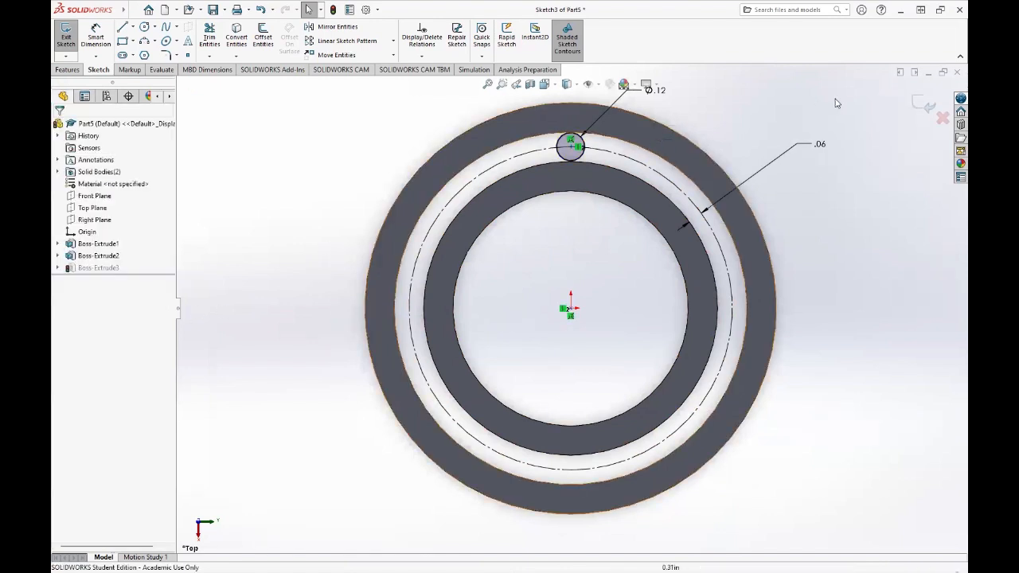
click(922, 103)
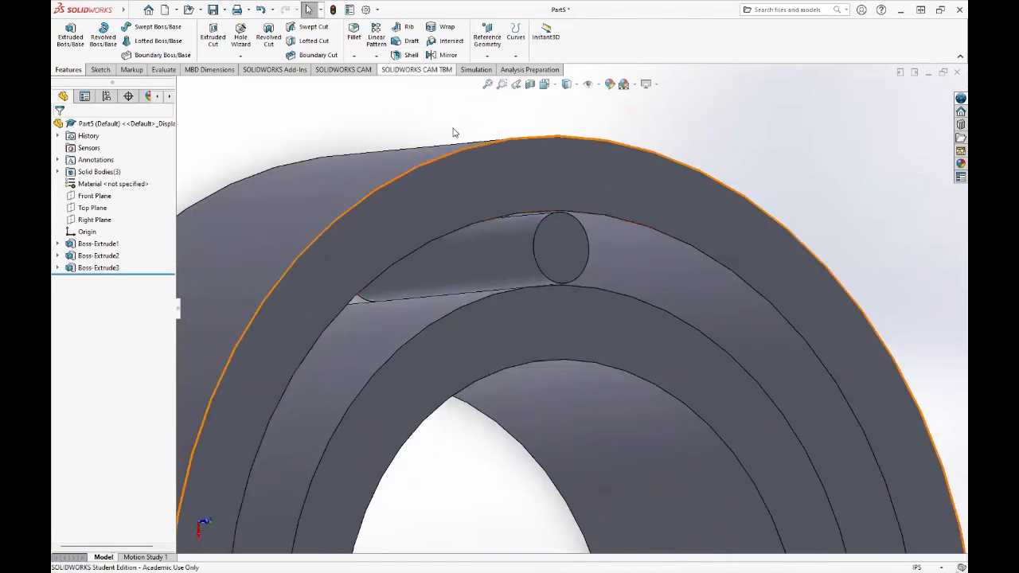
Chamfer the circular edges at both ends of the small cylinder by 0.01 in at 45 degrees
click(354, 56)
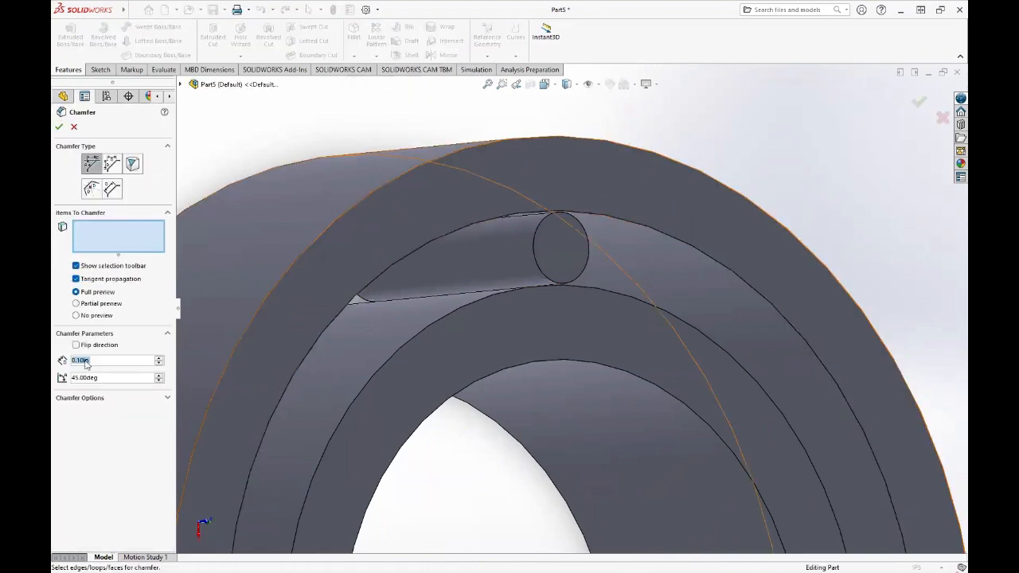
click(539, 276)
text(0.01)
key(Return)
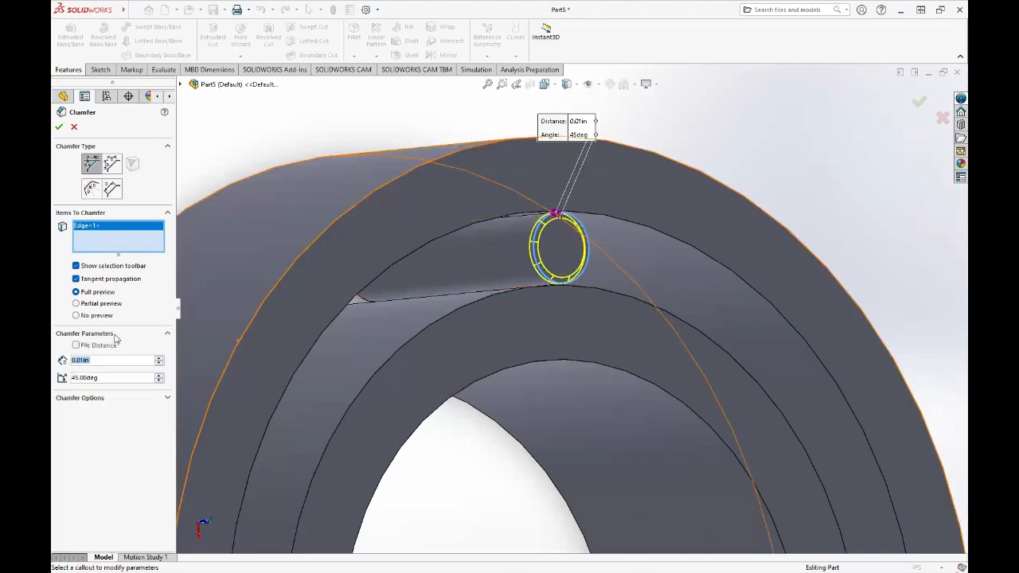
middle_drag(473, 318, 325, 291)
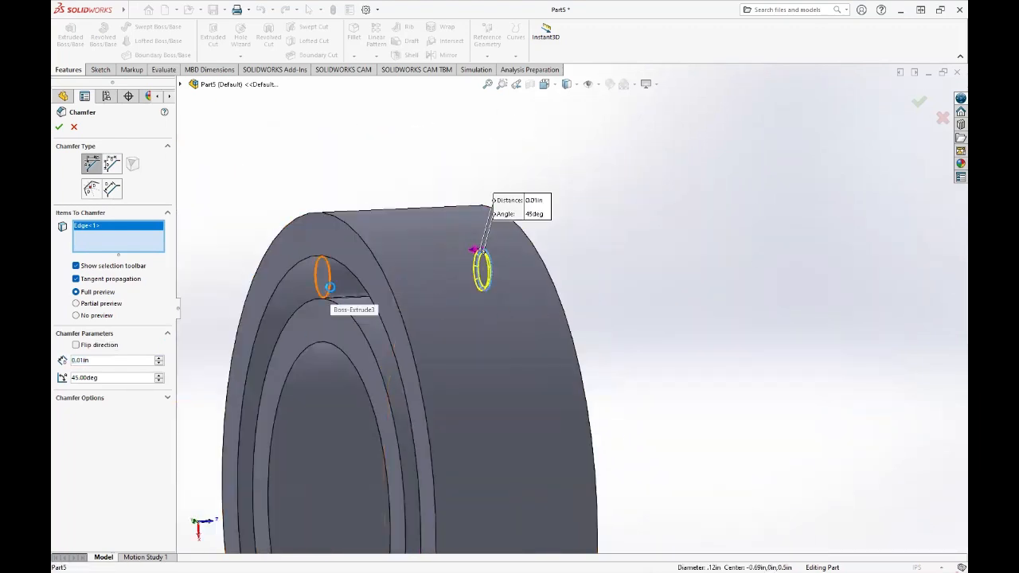
click(328, 287)
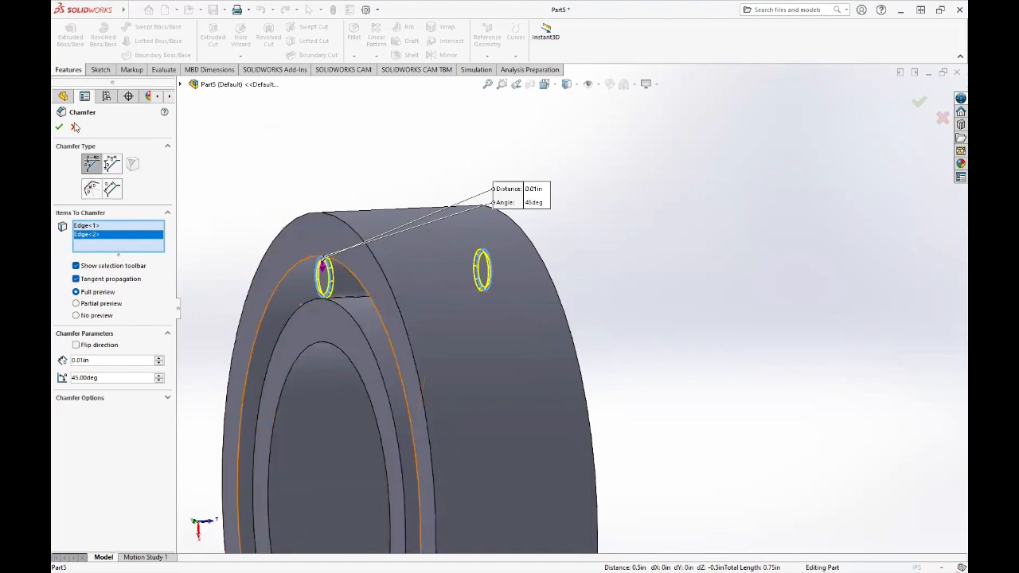
click(58, 128)
Highlight the small cylinder's extrusion and the outer ring's extrusion in turn to see which geometry each one makes
mouse_move(428, 273)
middle_down()
mouse_move(378, 255)
mouse_move(478, 273)
mouse_move(422, 282)
middle_up()
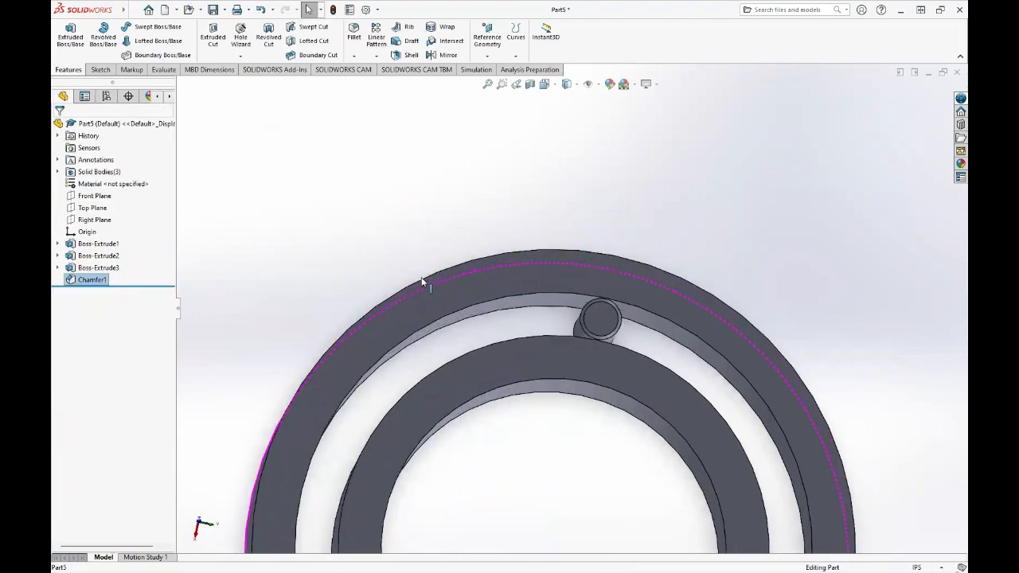
click(104, 268)
click(97, 255)
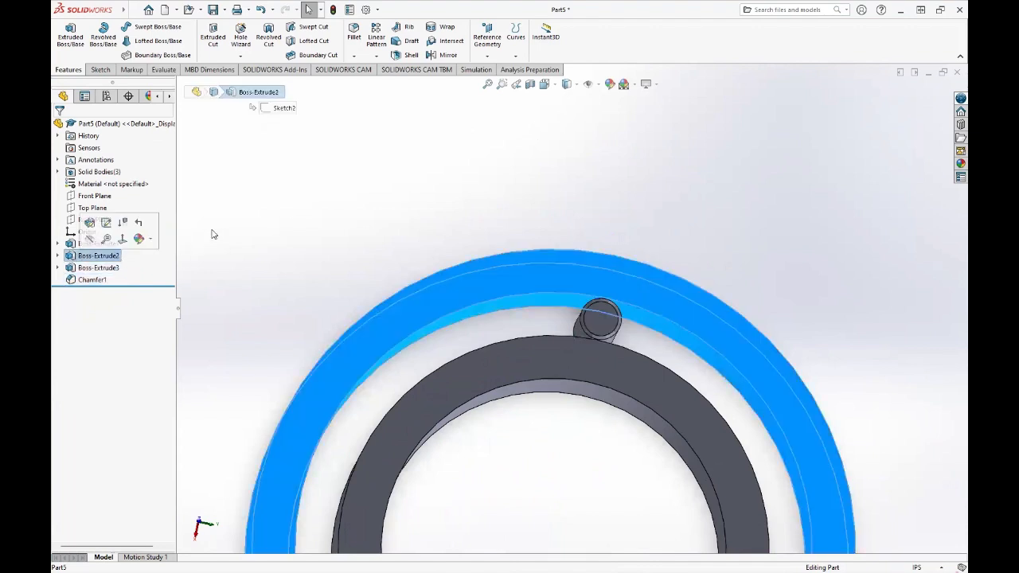
Try to circular-pattern the roller's extrusion and chamfer features around Axis1 with 15 instances at 15° spacing
click(342, 160)
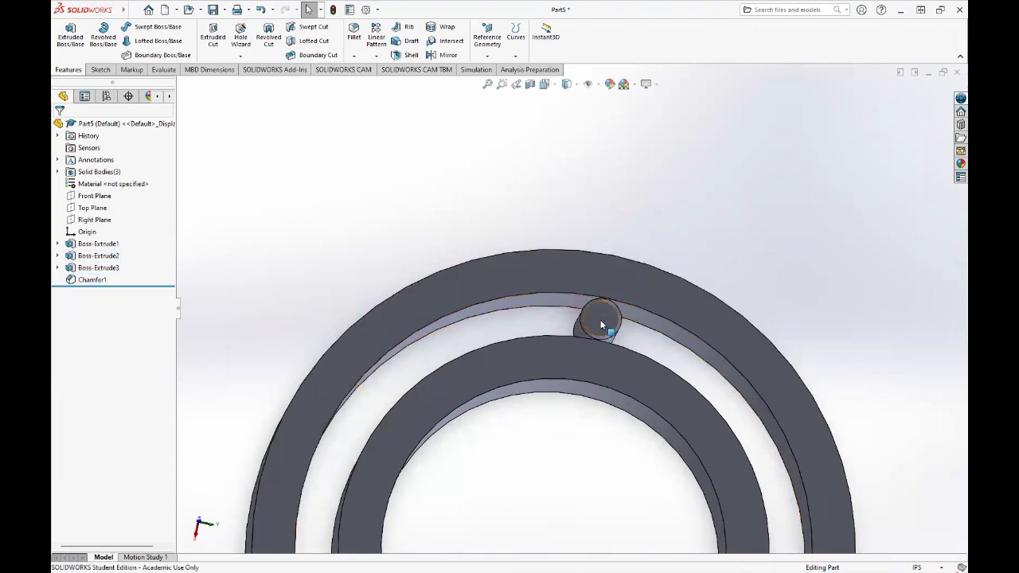
click(101, 173)
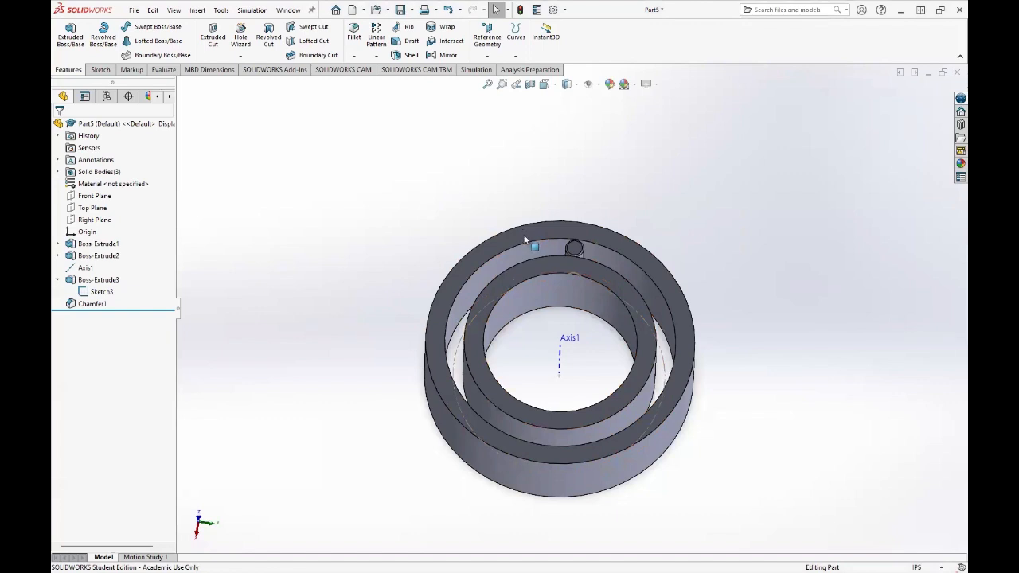
click(575, 250)
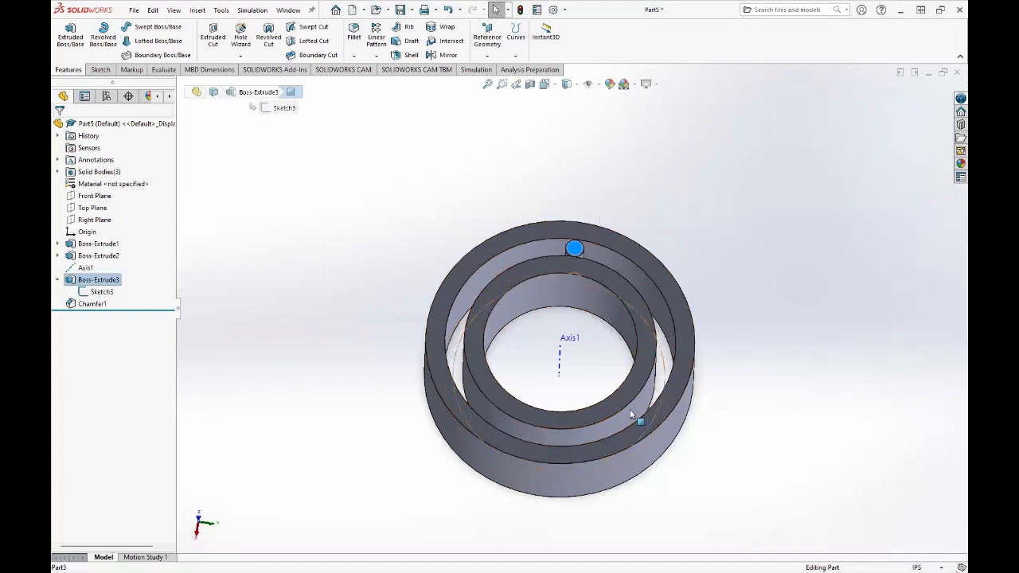
click(58, 280)
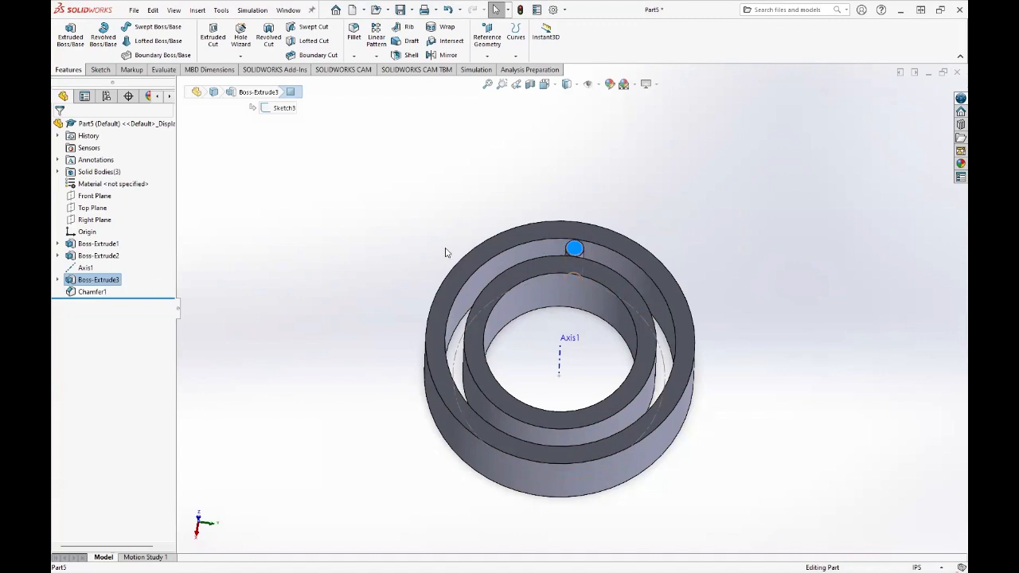
click(106, 291)
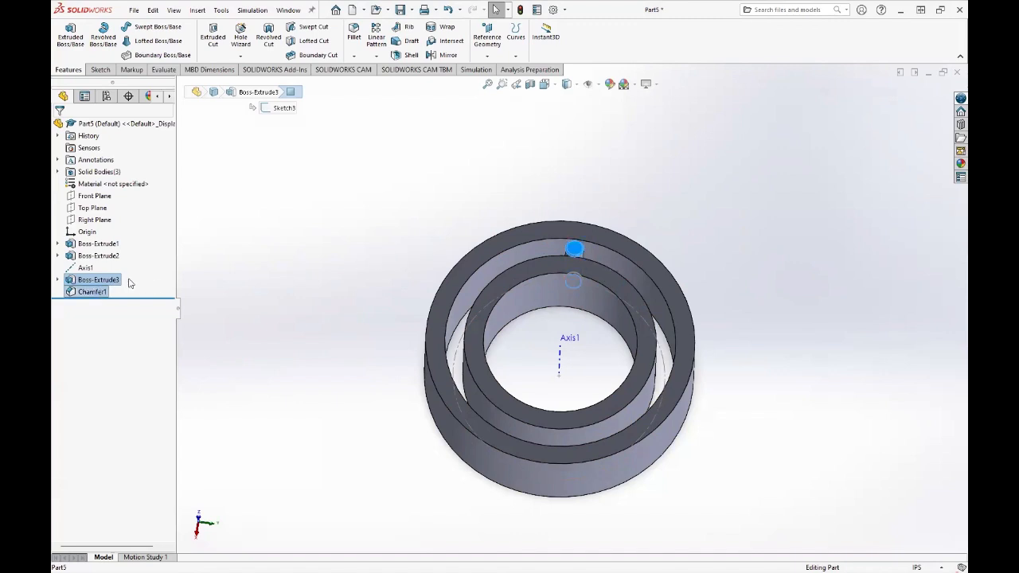
click(376, 56)
click(403, 82)
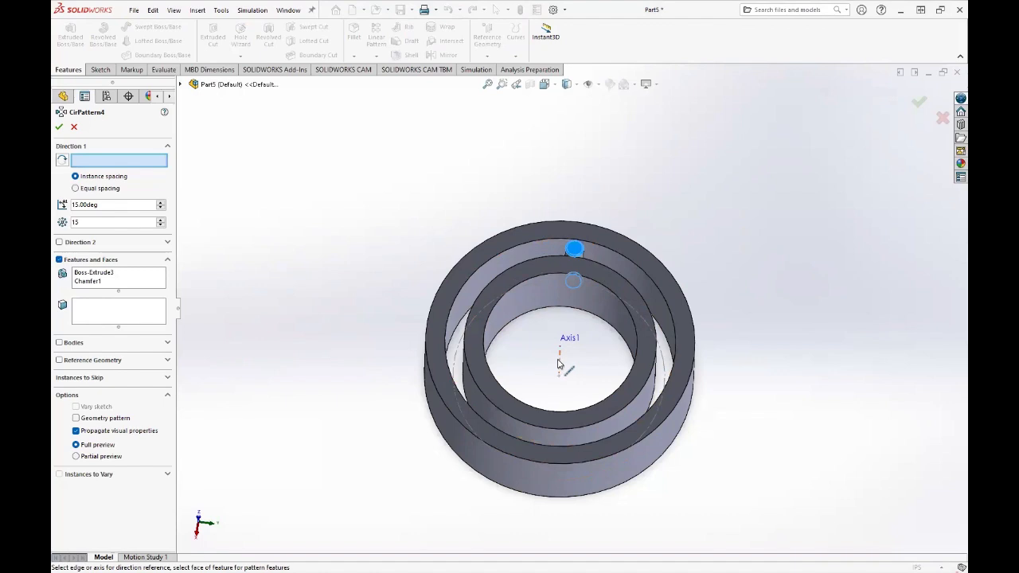
click(561, 364)
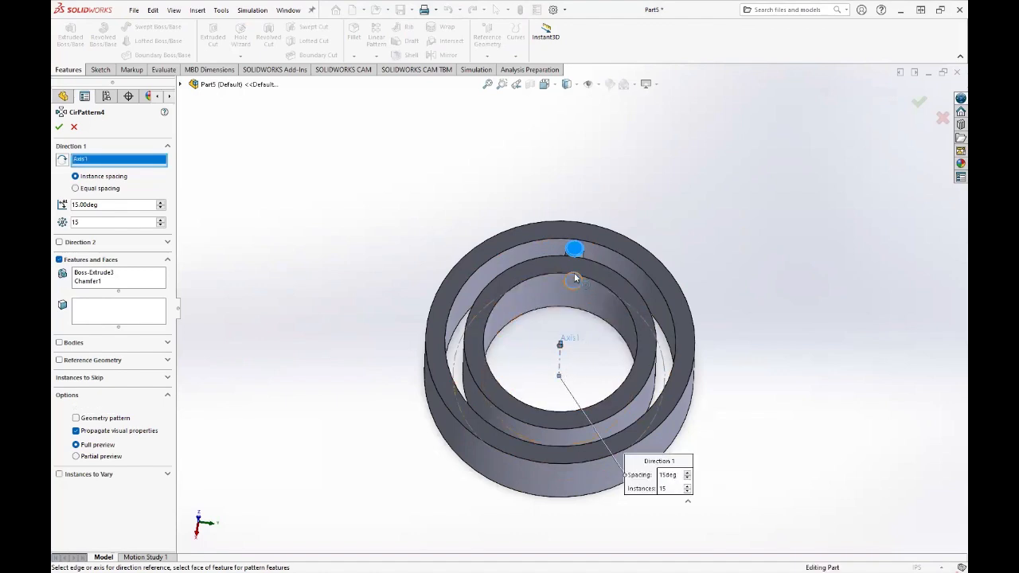
click(59, 127)
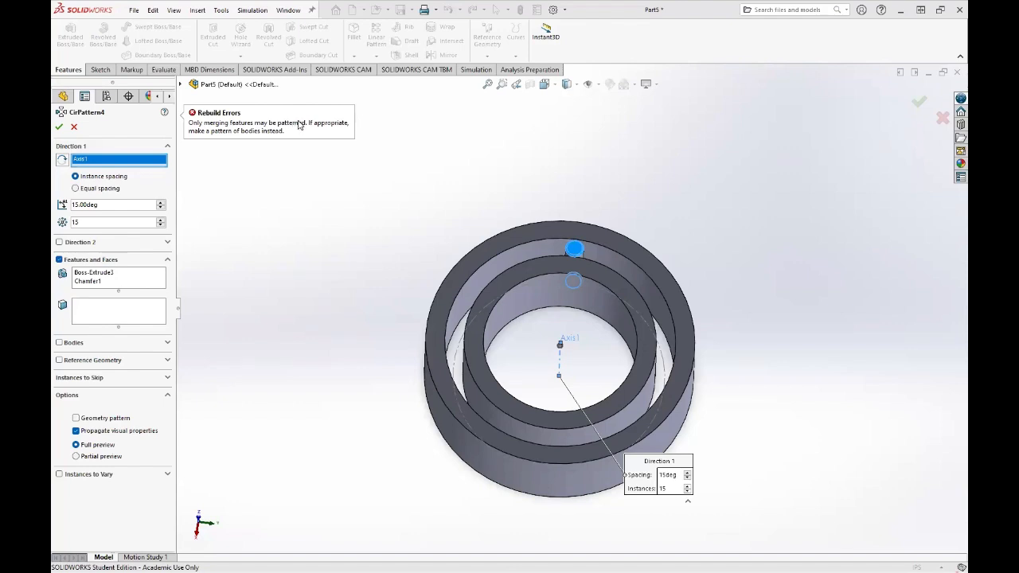
click(74, 127)
List the part's solid bodies and compare the commands offered for the roller body with those for the inner ring's extrusion feature
click(98, 279)
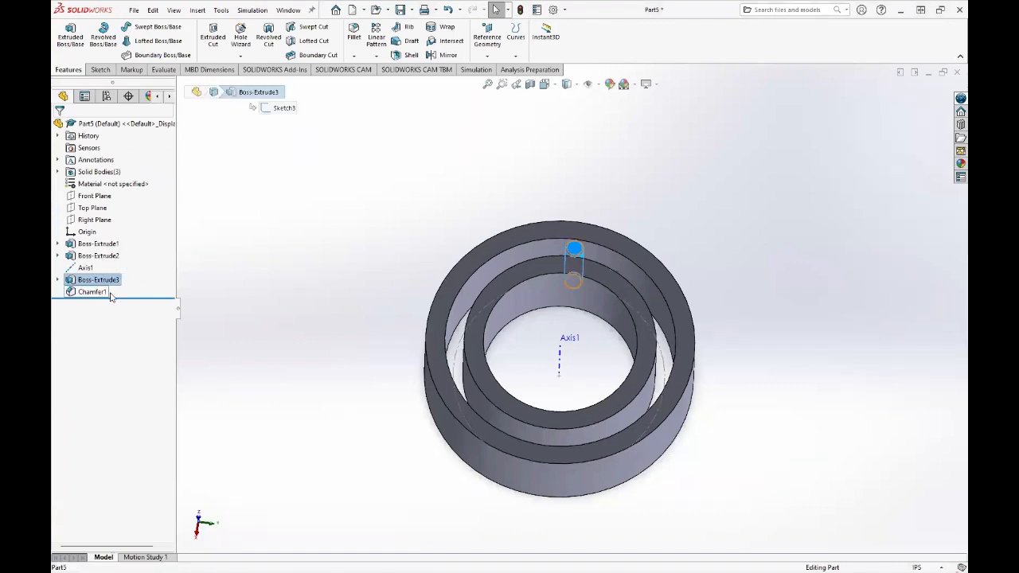
click(98, 313)
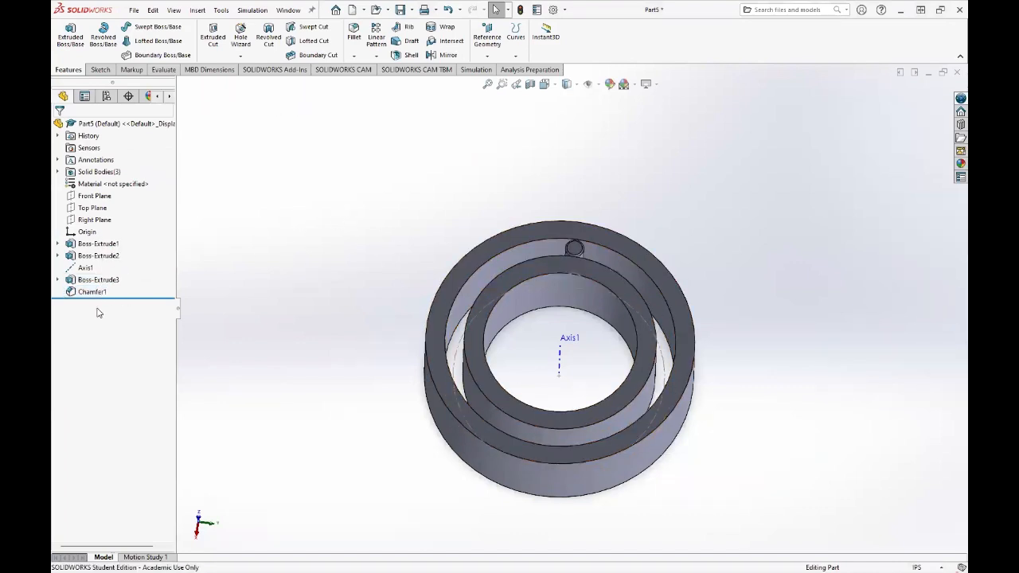
click(58, 172)
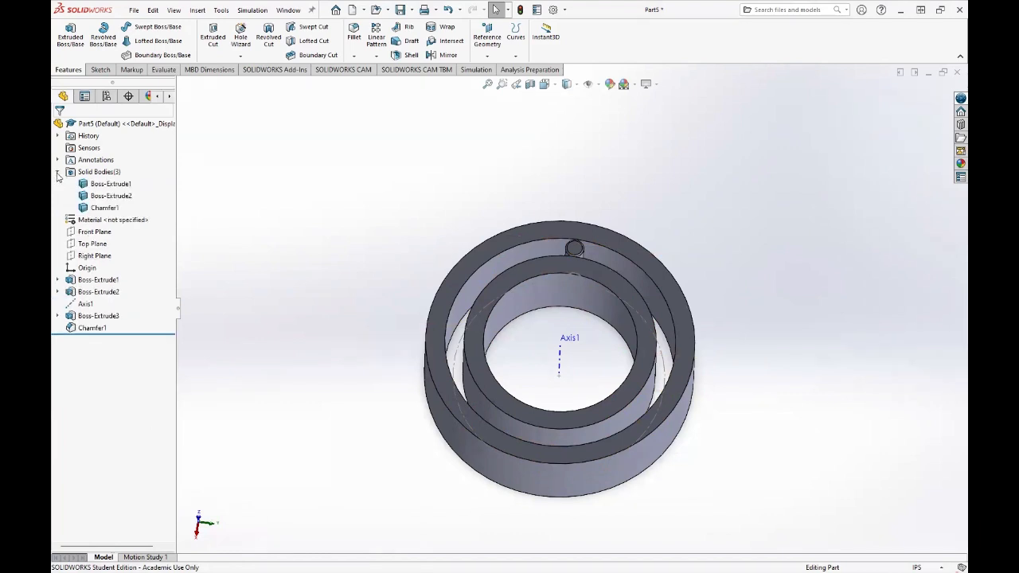
click(97, 208)
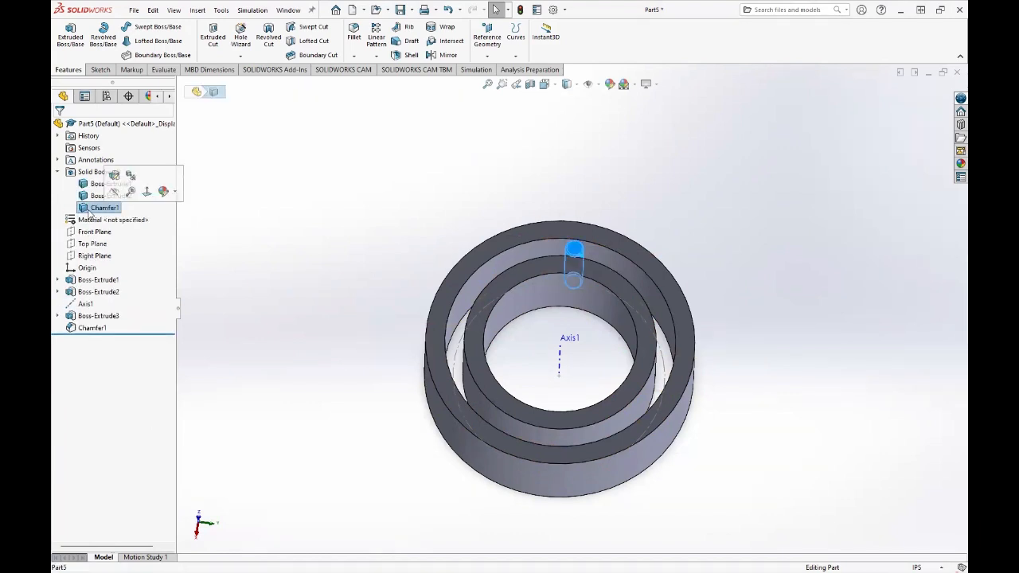
scroll(570, 258, down, 6)
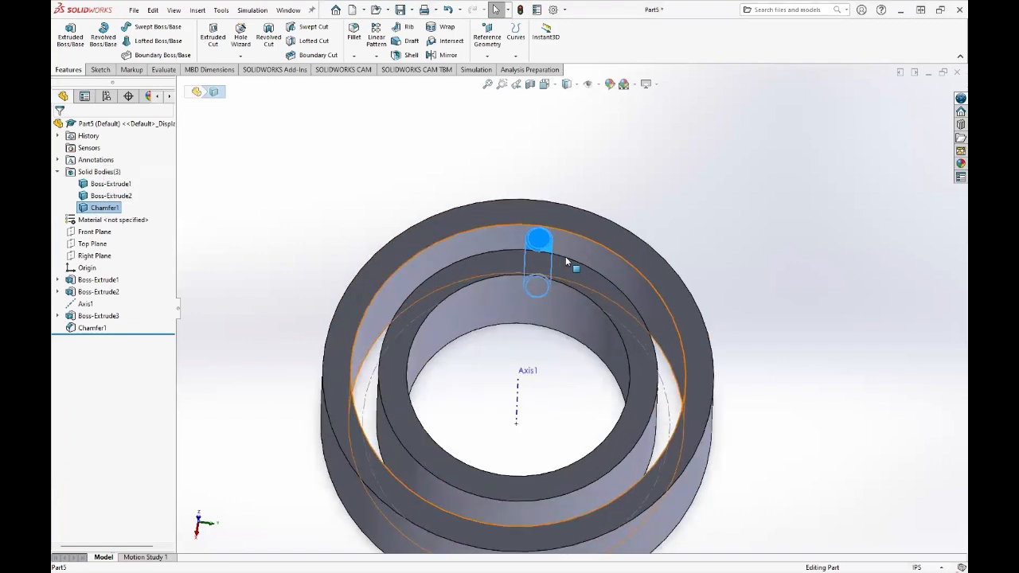
right_click(117, 211)
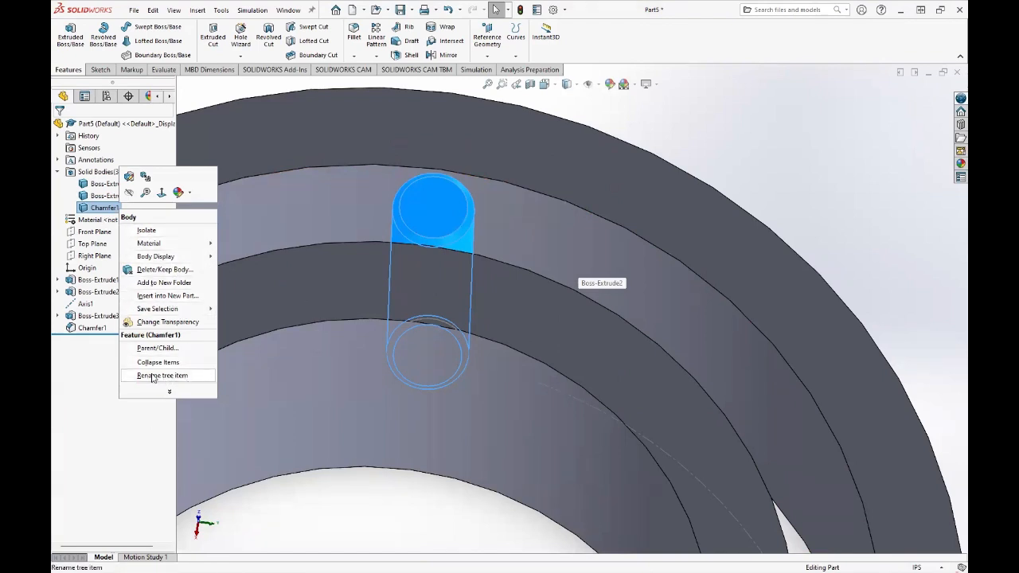
click(675, 138)
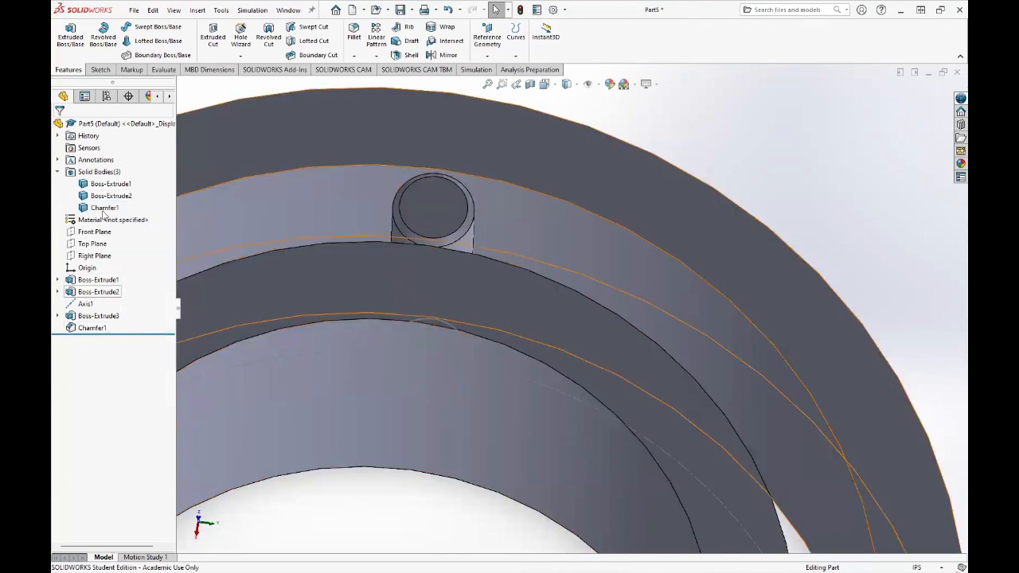
right_click(109, 280)
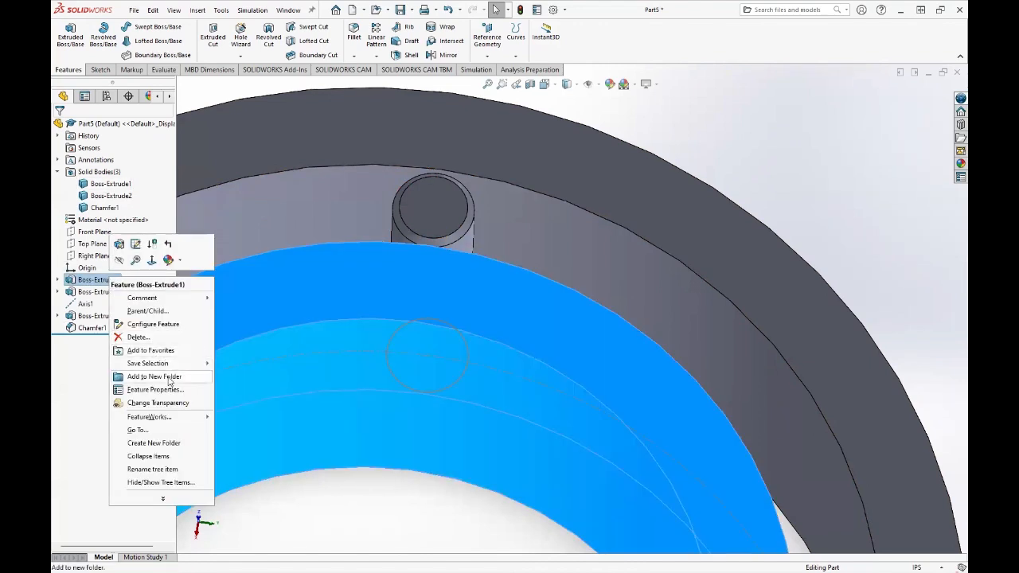
key(Escape)
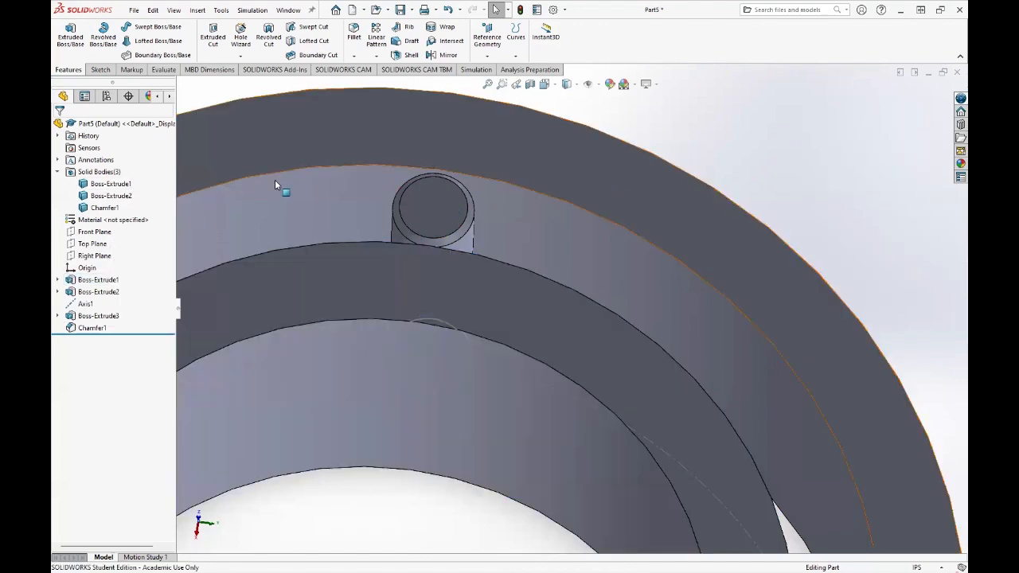
Start a circular pattern around Axis1 that copies the roller as a body, with Features and Faces off and Bodies on
click(105, 208)
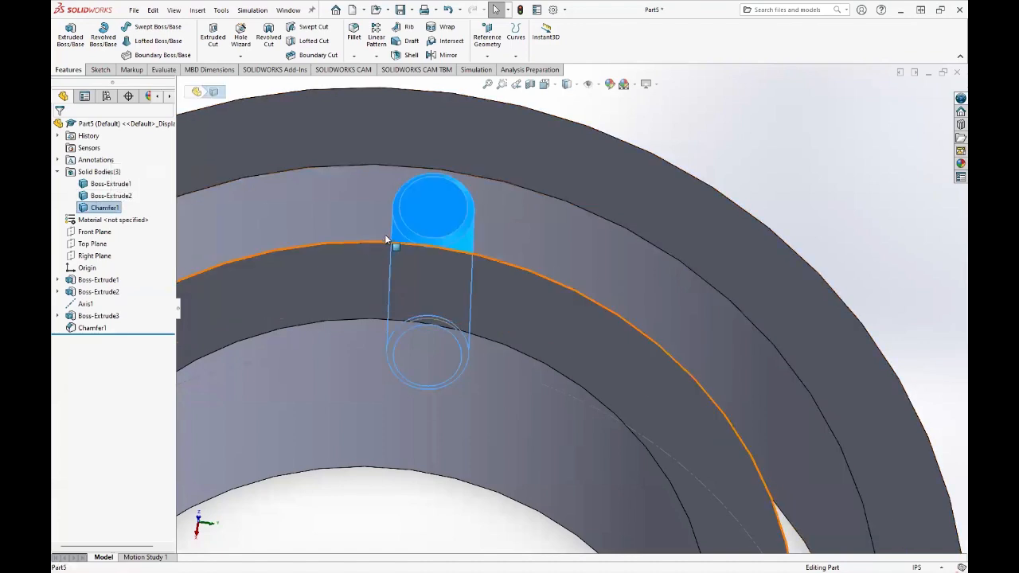
scroll(445, 251, up, 4)
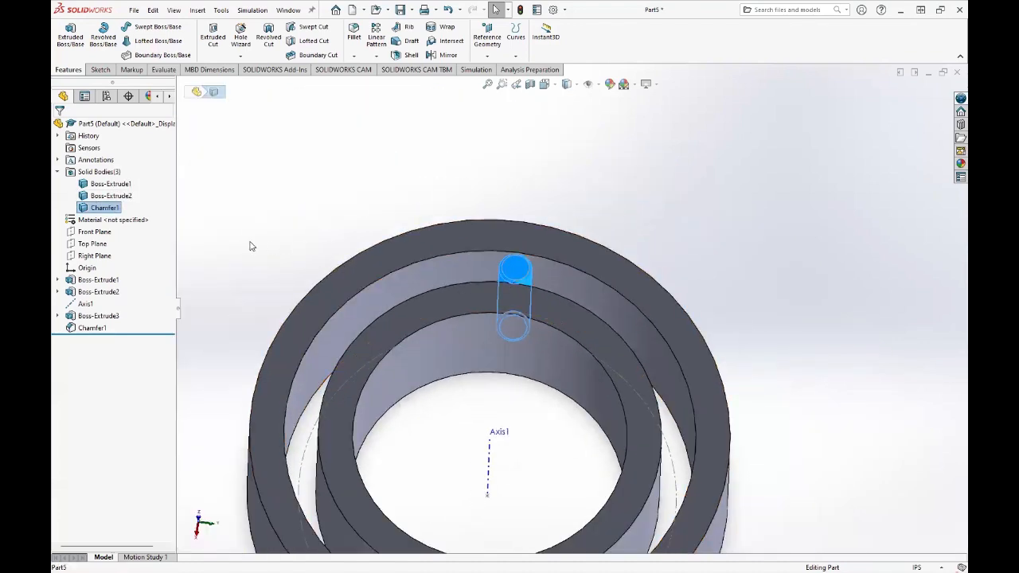
click(376, 56)
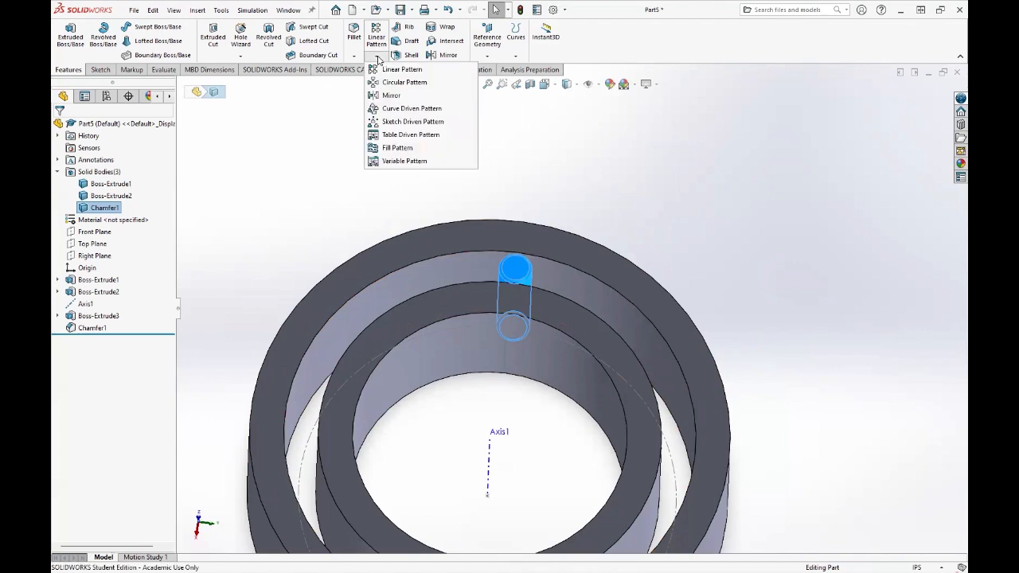
click(409, 84)
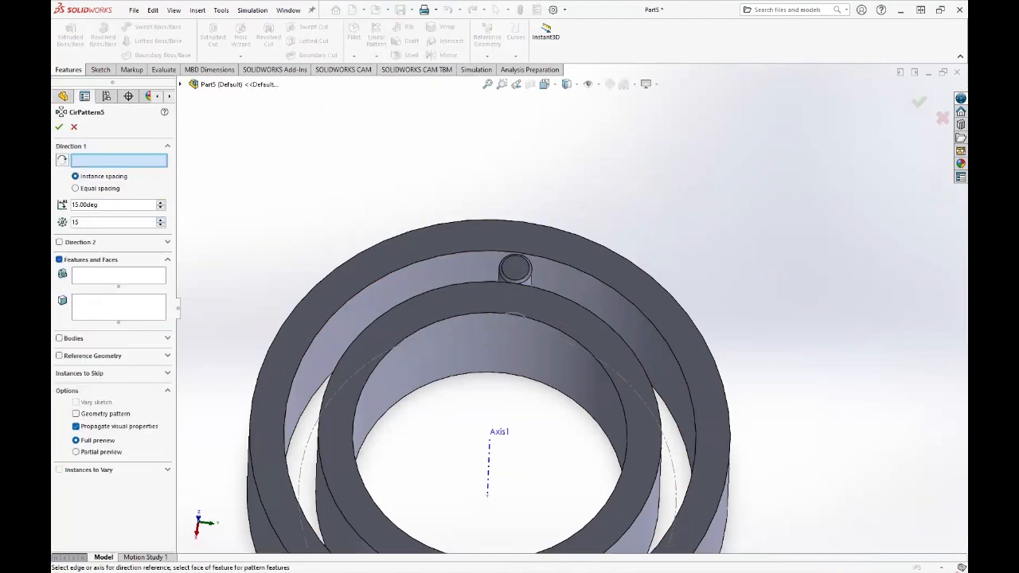
click(59, 261)
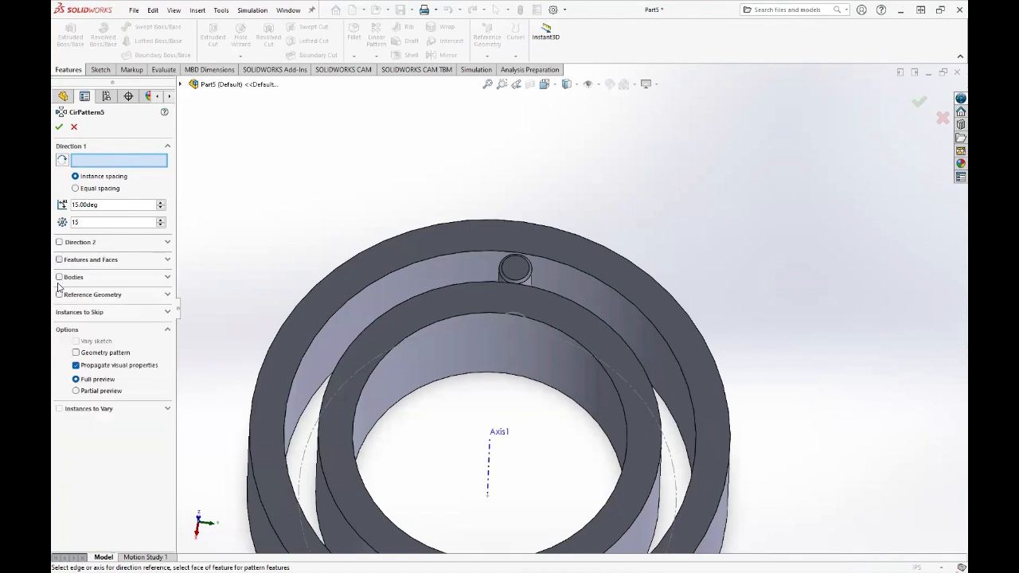
click(59, 277)
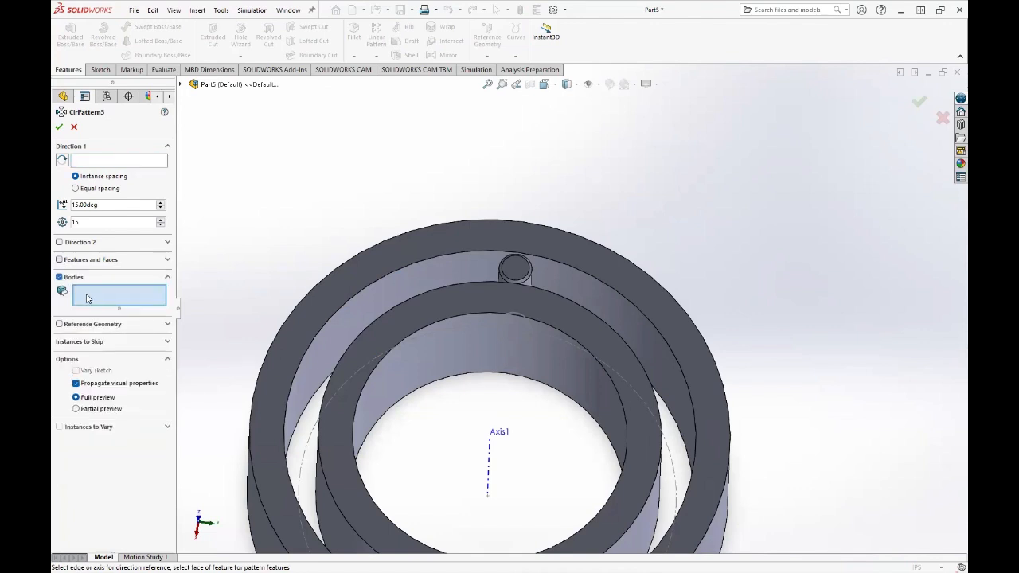
click(517, 275)
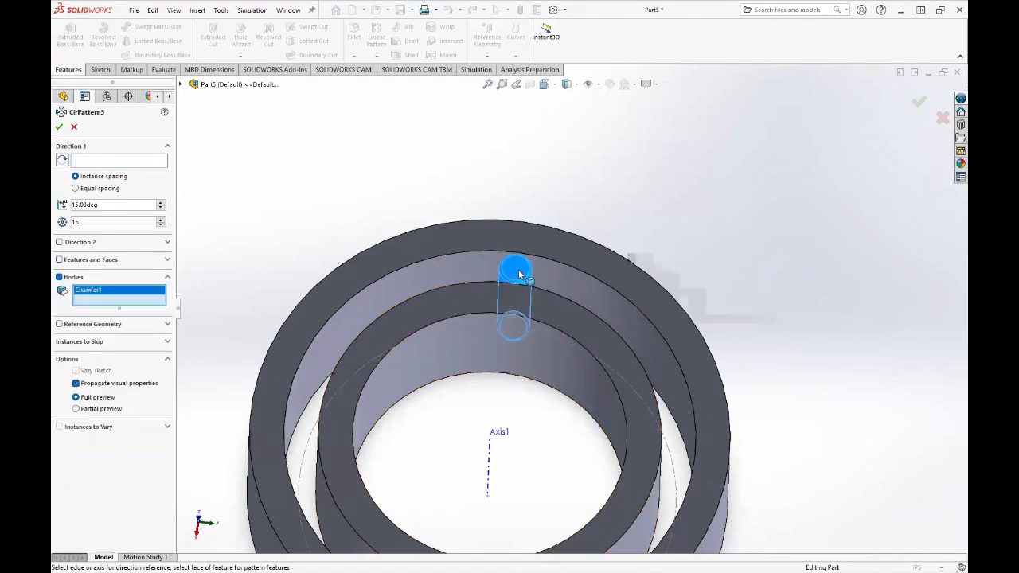
click(488, 465)
Set the roller pattern to 25 instances with an instance spacing of 10°
scroll(454, 395, up, 3)
scroll(454, 396, down, 4)
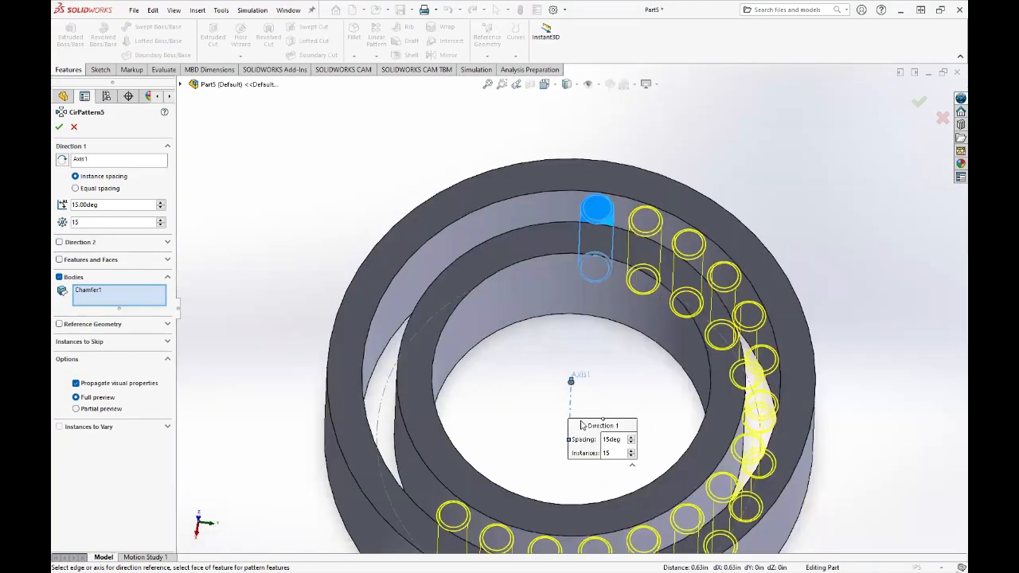
scroll(561, 286, up, 2)
middle_drag(559, 285, 562, 354)
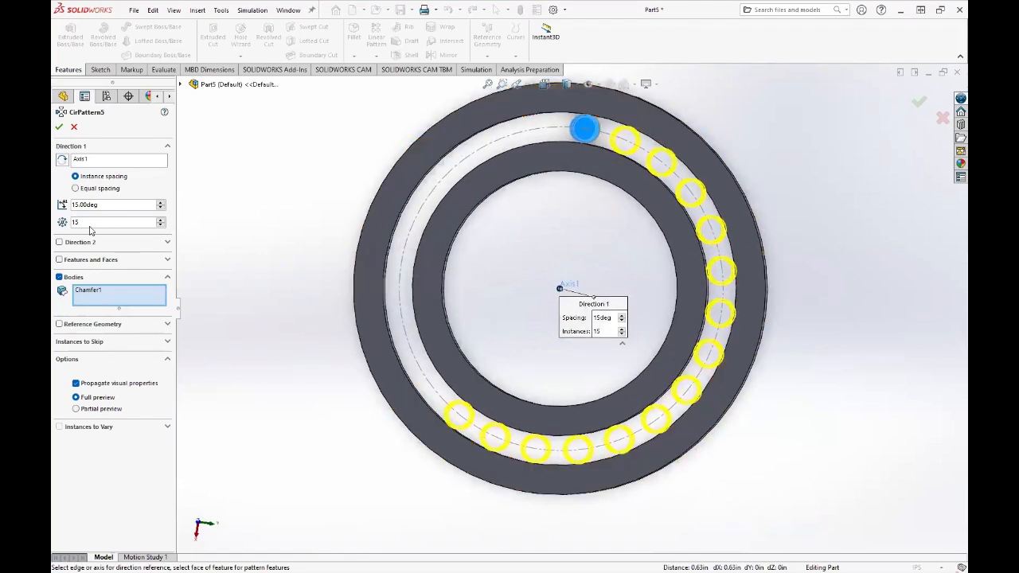
drag(102, 223, 55, 224)
text(25)
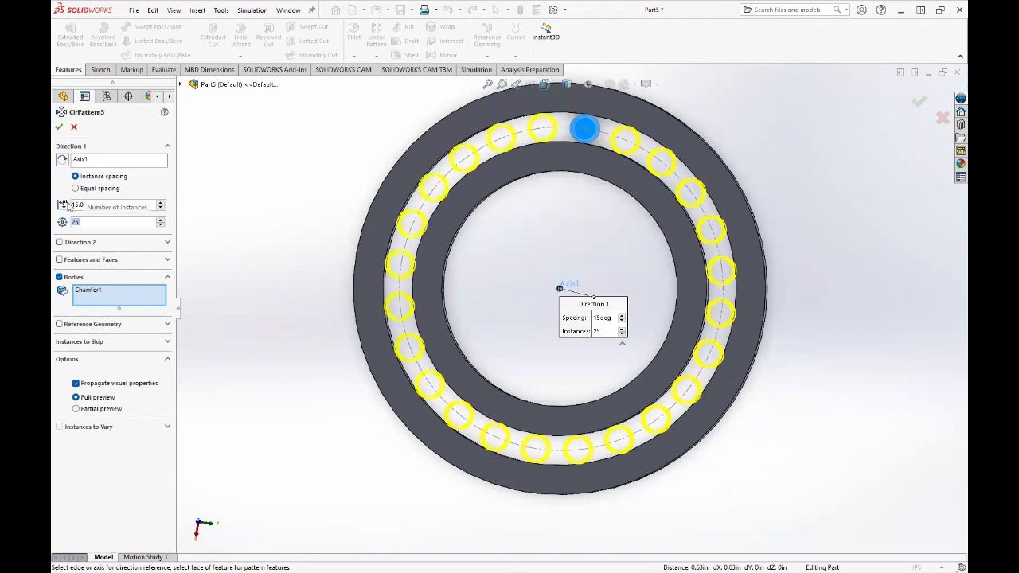
click(161, 209)
click(160, 208)
click(161, 208)
click(160, 209)
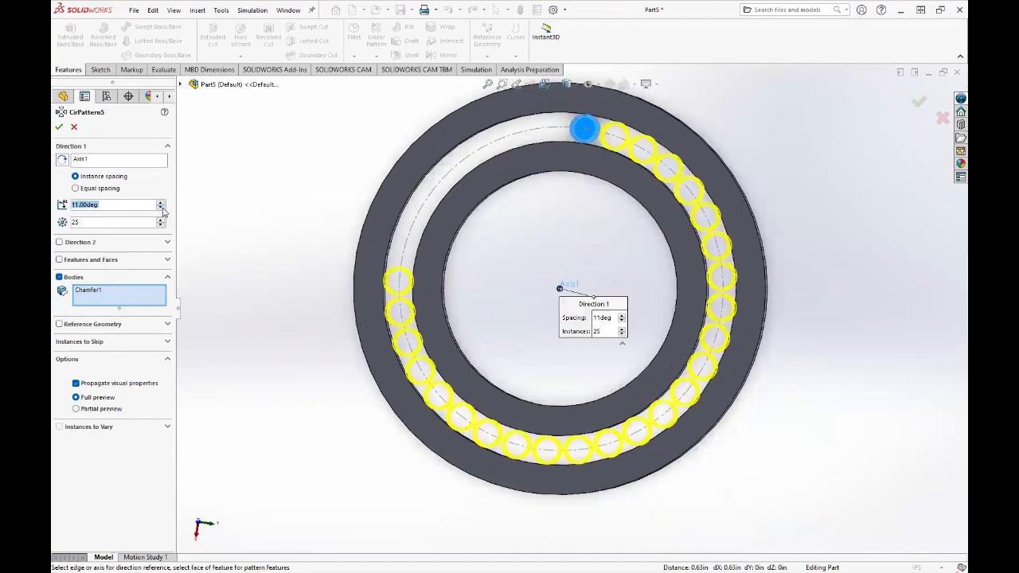
click(162, 209)
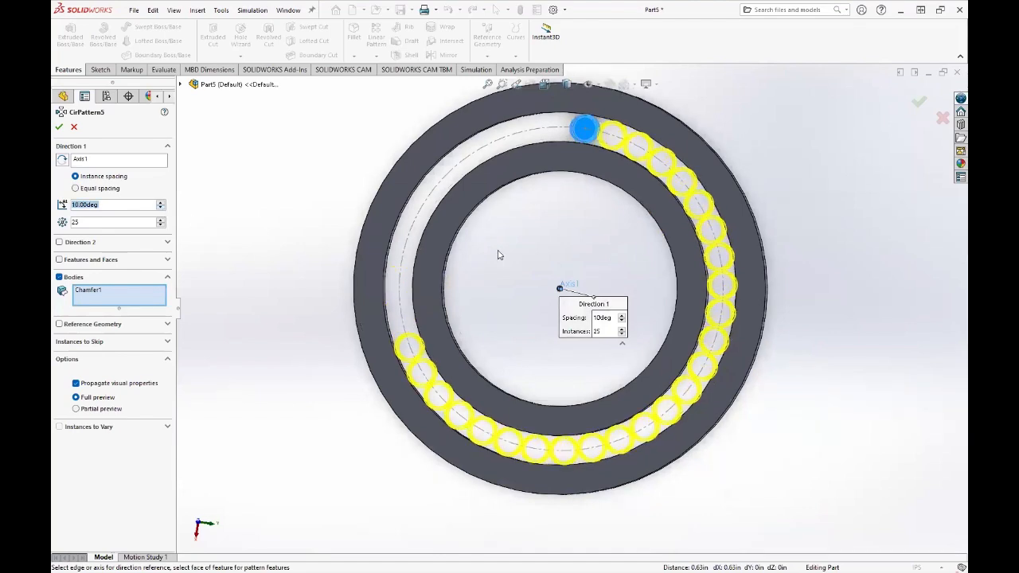
Increase the roller pattern to 35 instances, trying a spacing of 12° and settling on 11°
scroll(628, 144, down, 4)
click(160, 220)
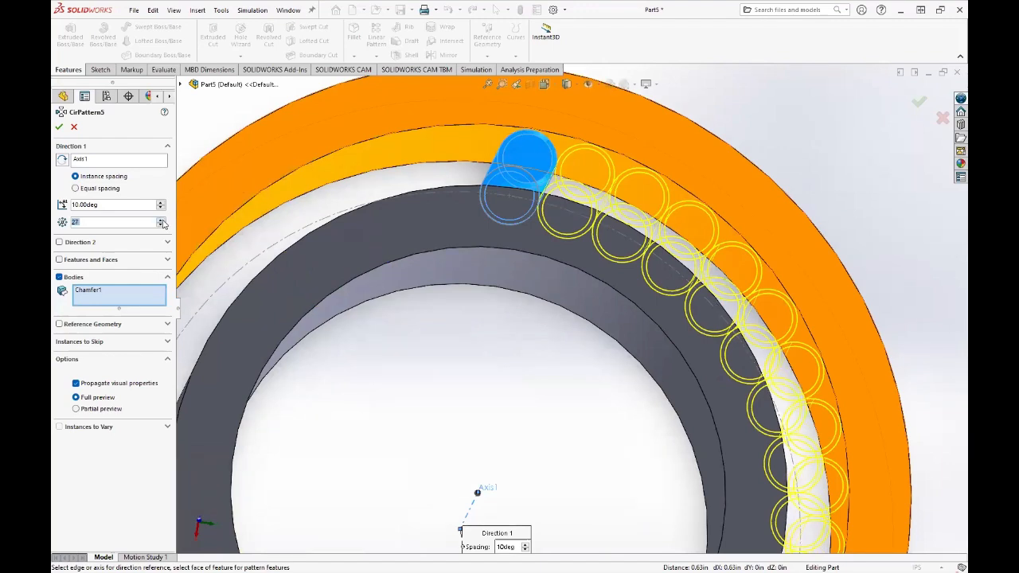
click(161, 221)
click(160, 220)
click(160, 221)
click(160, 221)
click(161, 220)
click(161, 221)
click(161, 222)
click(161, 204)
click(162, 204)
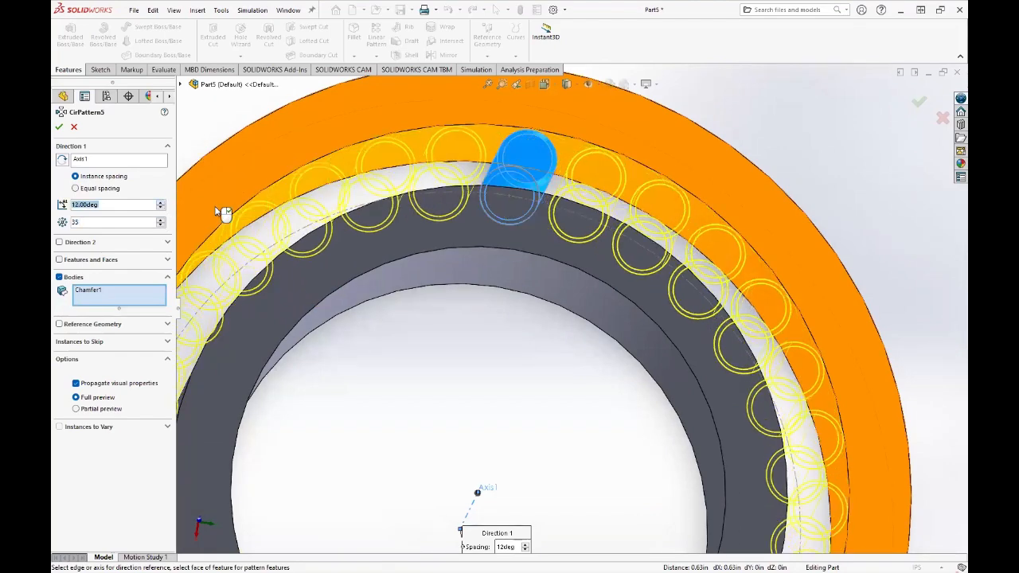
click(162, 209)
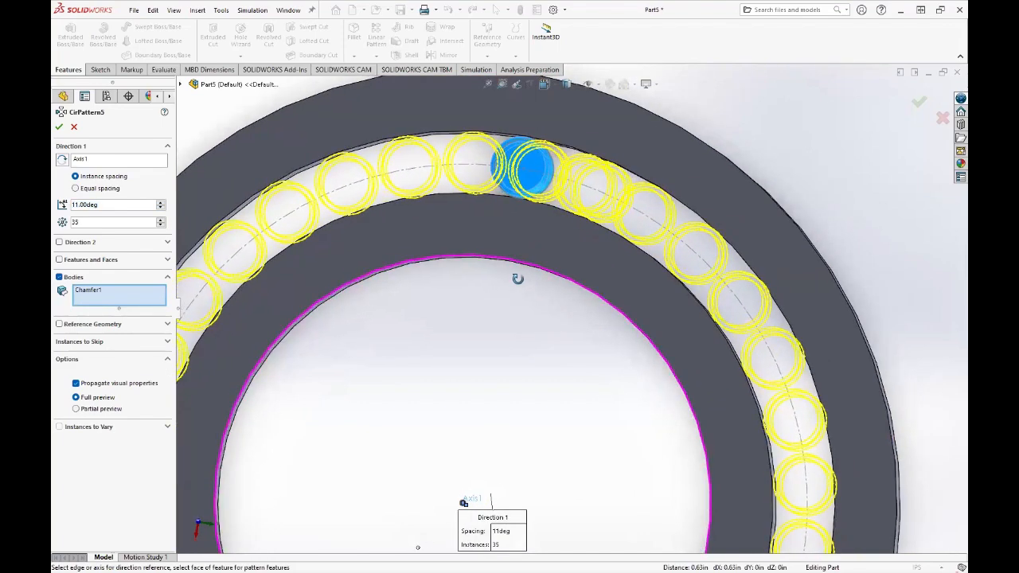
Reduce the roller pattern to 32 instances at 11° spacing, trying out 33 instances and a 10° spacing along the way
click(161, 226)
click(161, 226)
click(161, 226)
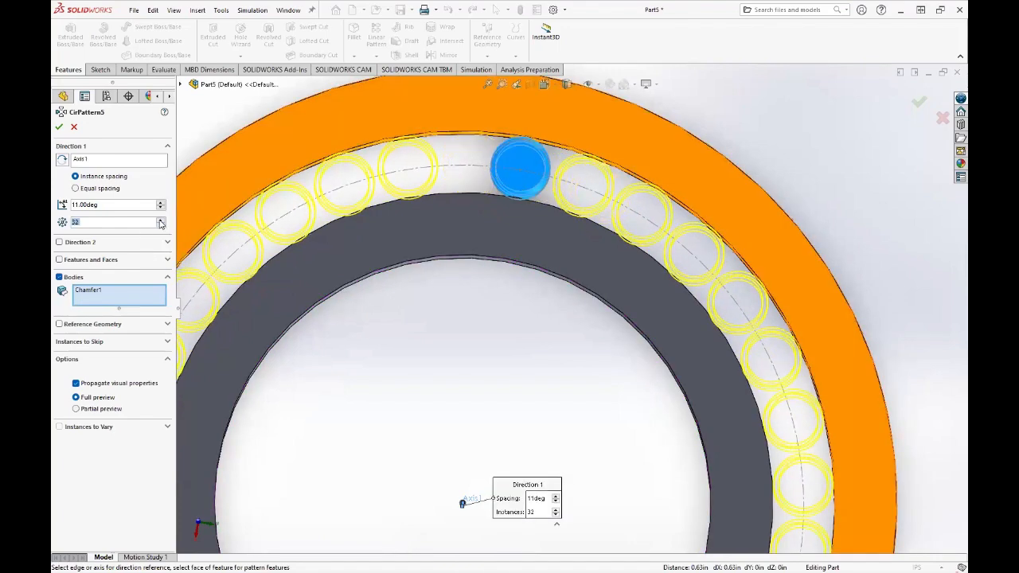
click(160, 220)
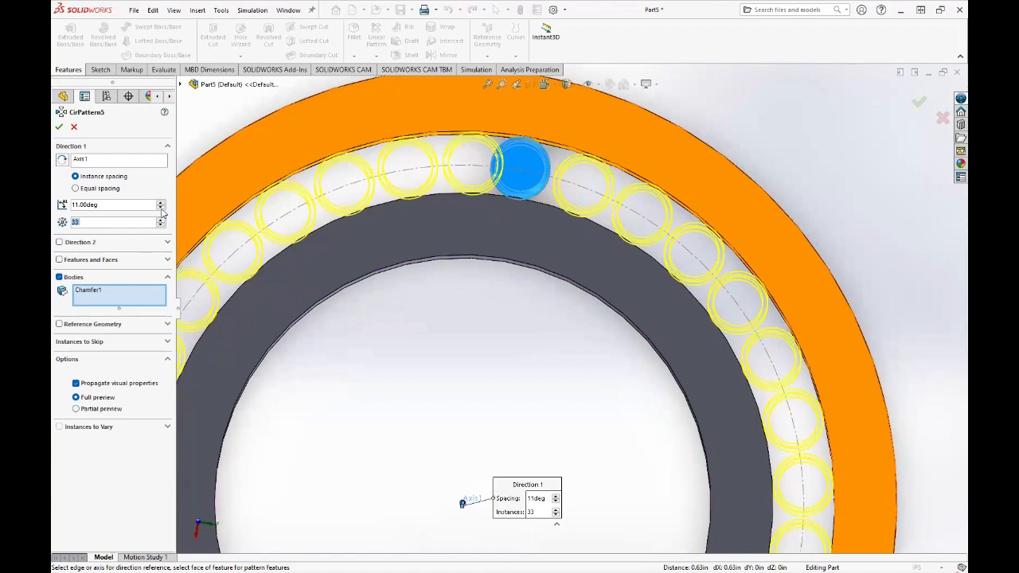
click(160, 208)
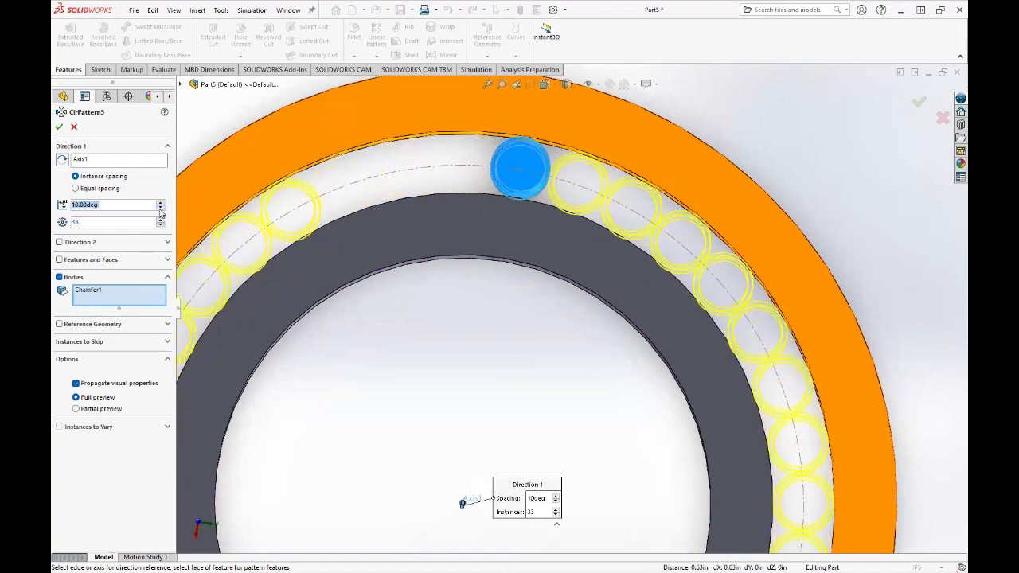
click(160, 204)
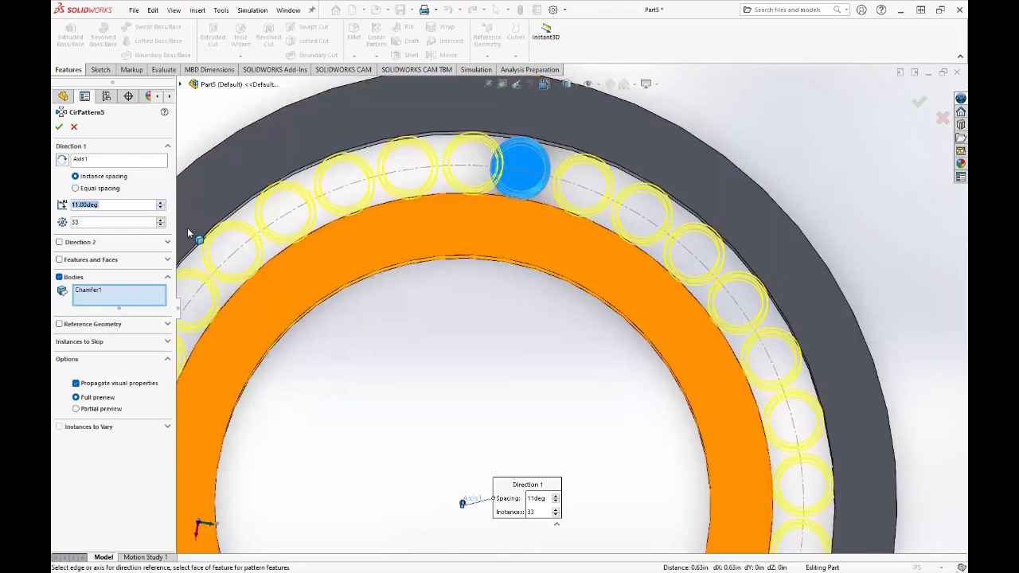
click(161, 225)
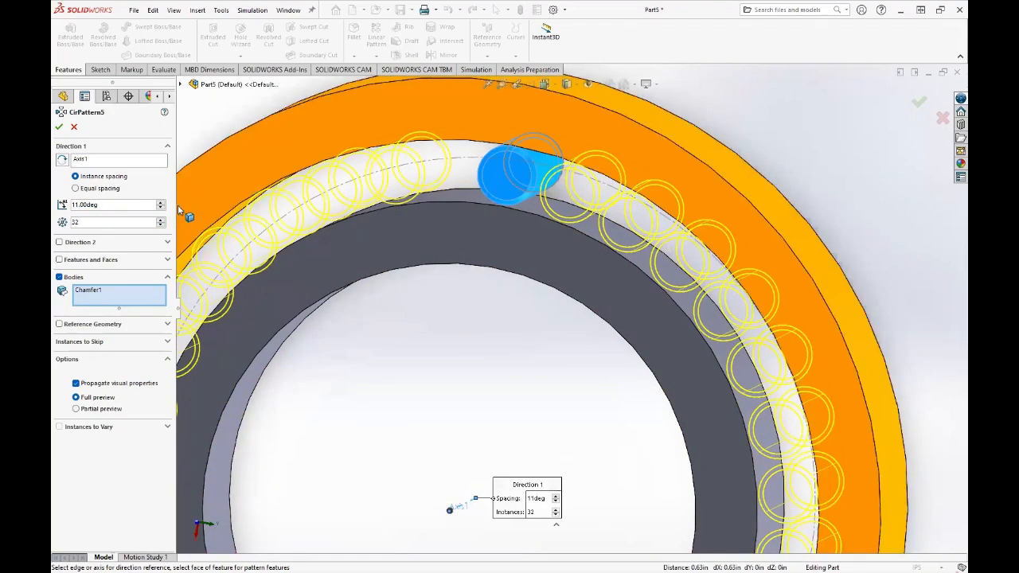
Set the roller pattern's instance spacing to 12° and accept the circular pattern
click(161, 204)
scroll(513, 288, down, 5)
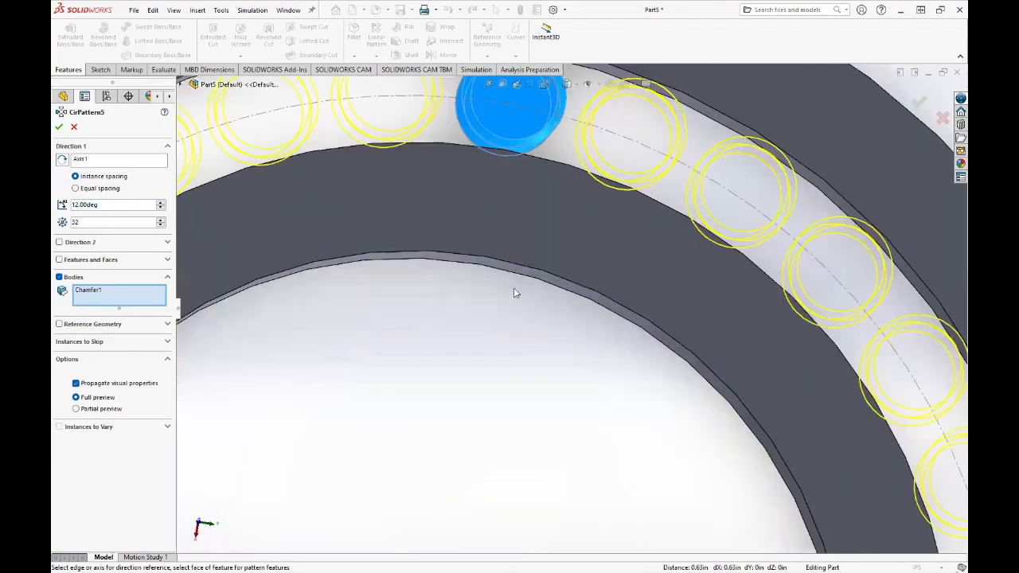
scroll(514, 293, up, 8)
middle_drag(546, 348, 859, 140)
click(918, 102)
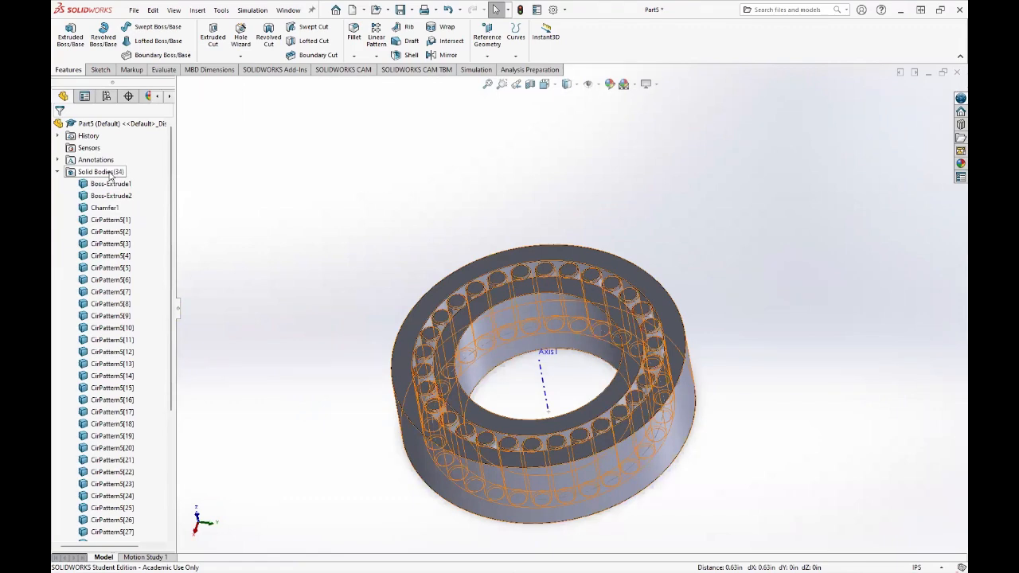
Try to combine the chamfered roller and all its patterned copies into one body with the Add operation
click(115, 210)
scroll(137, 373, down, 4)
scroll(137, 372, down, 1)
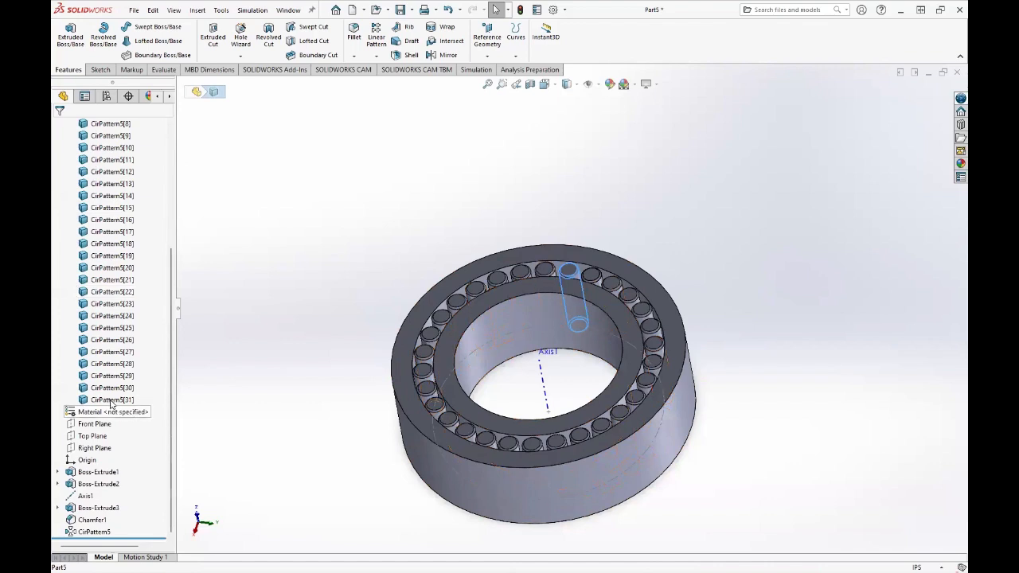
shift+click(112, 400)
scroll(120, 328, up, 5)
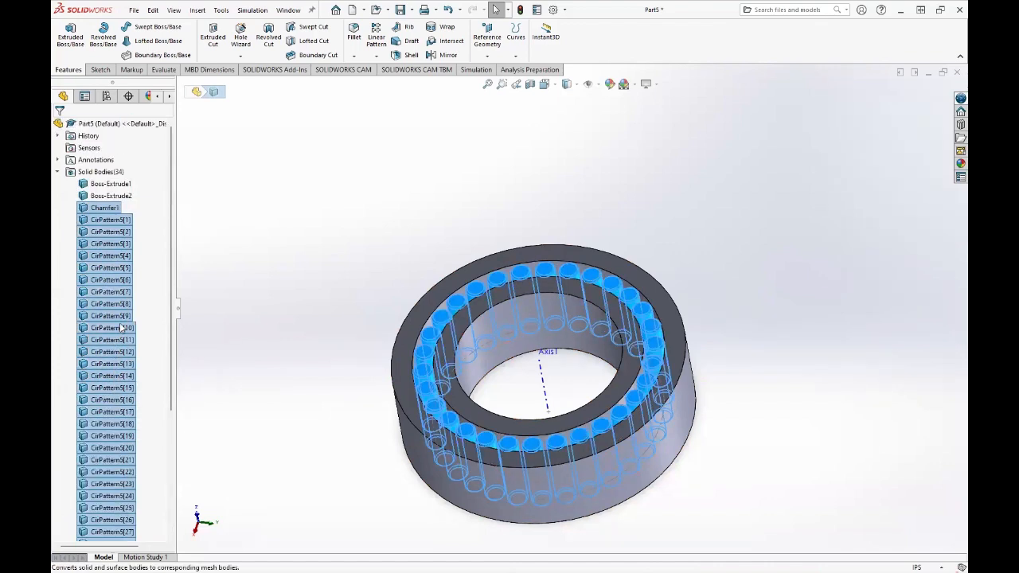
right_click(120, 328)
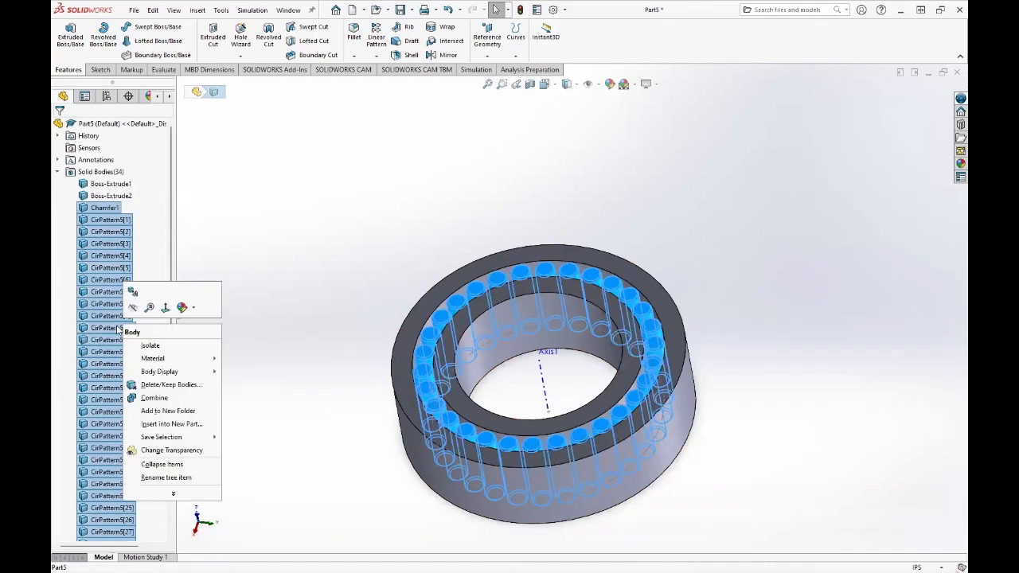
click(154, 398)
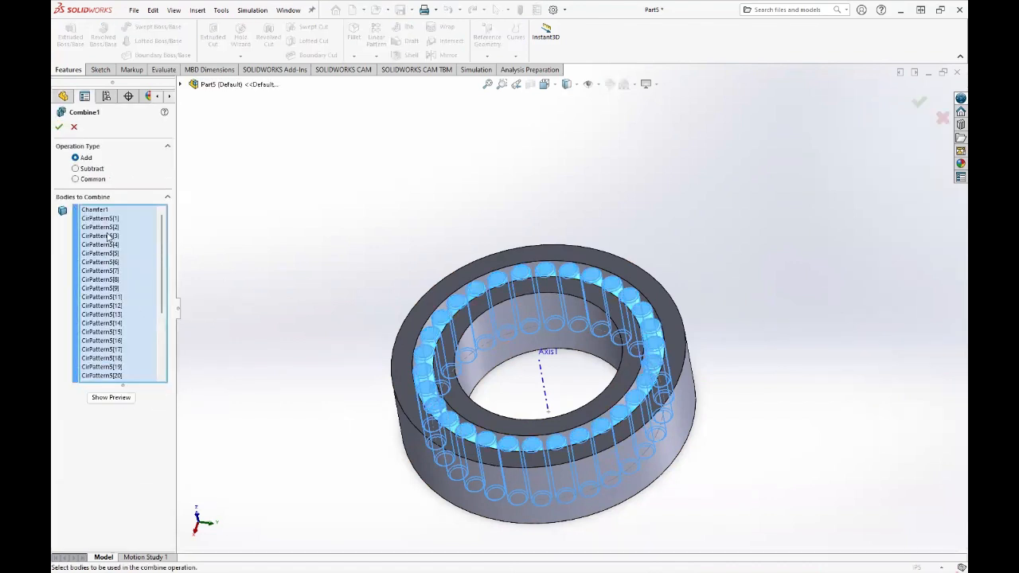
click(60, 128)
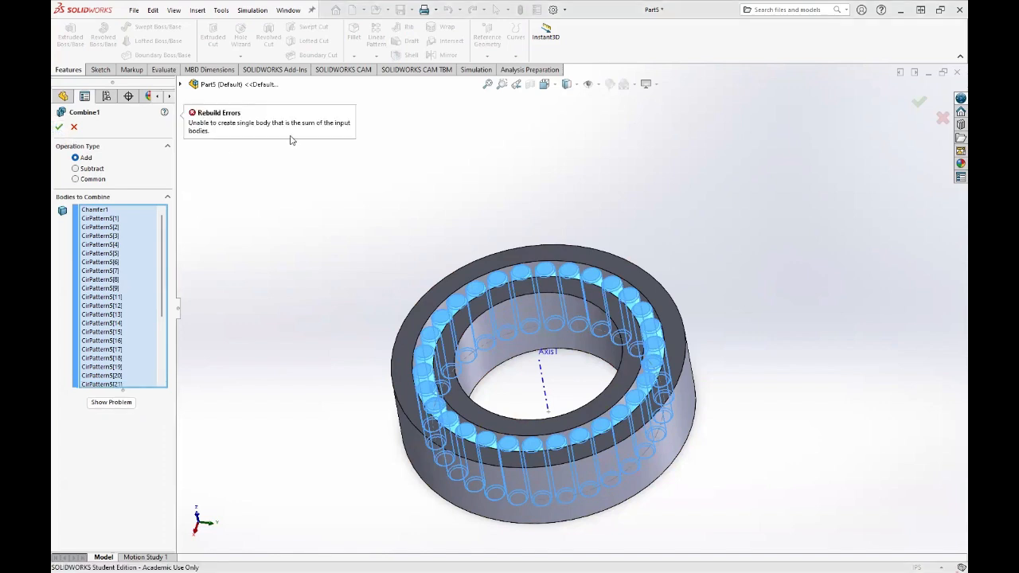
click(74, 126)
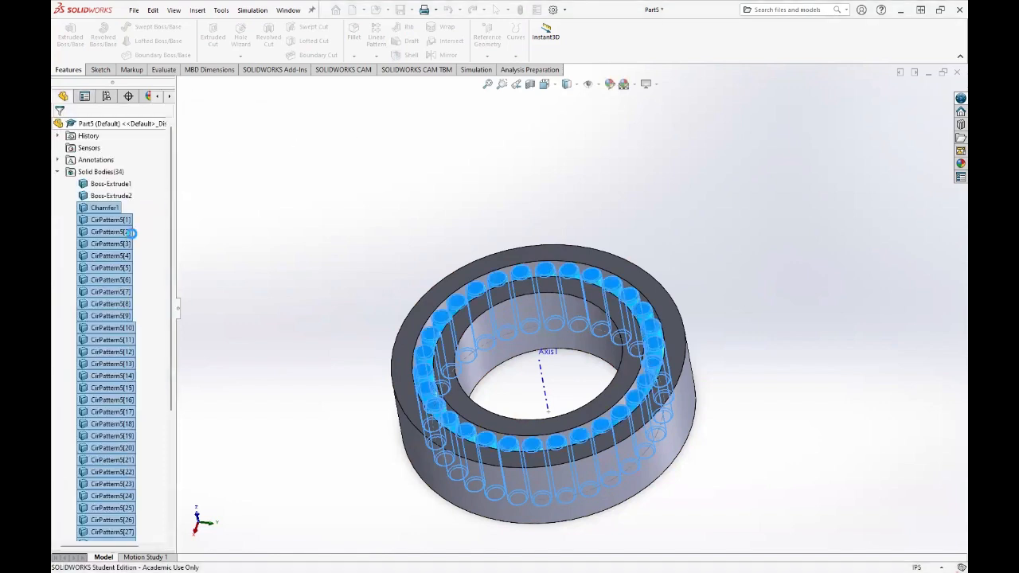
Examine the finished bearing and its list of solid bodies from several angles, and collapse the list
click(393, 241)
middle_drag(393, 243, 433, 325)
scroll(503, 304, down, 4)
middle_drag(504, 304, 564, 362)
scroll(549, 303, up, 4)
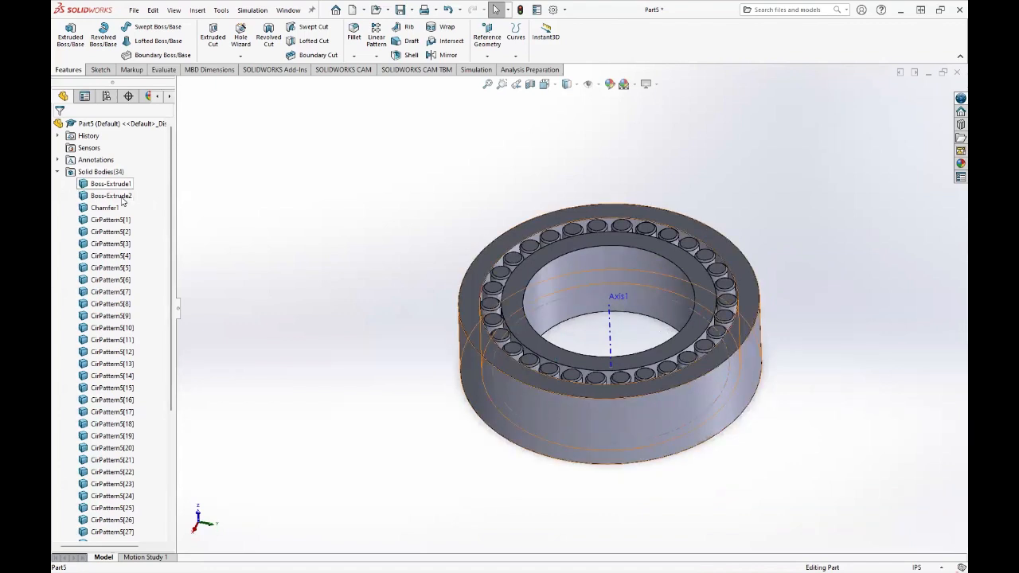
scroll(111, 199, down, 5)
scroll(64, 184, up, 5)
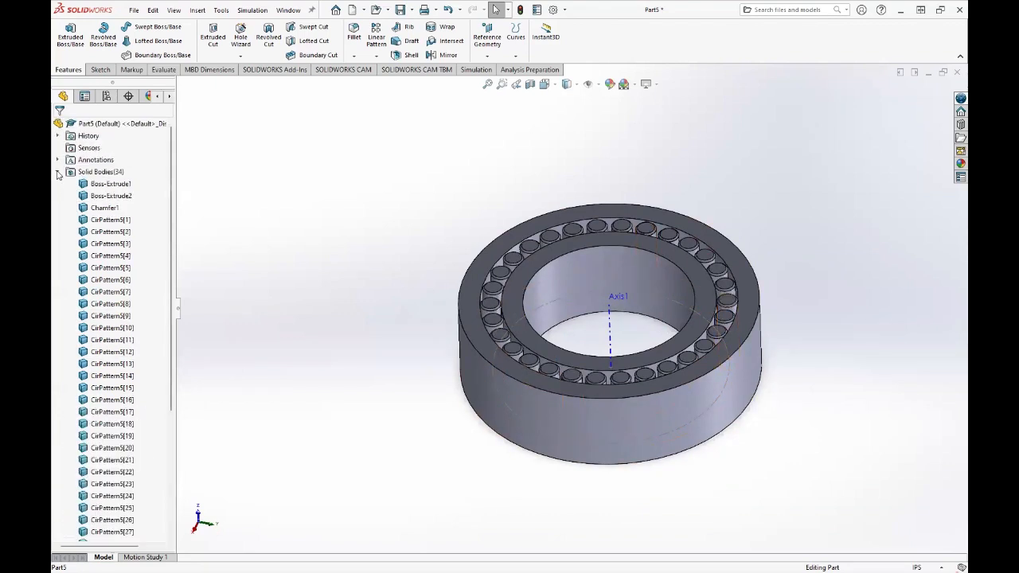
click(58, 172)
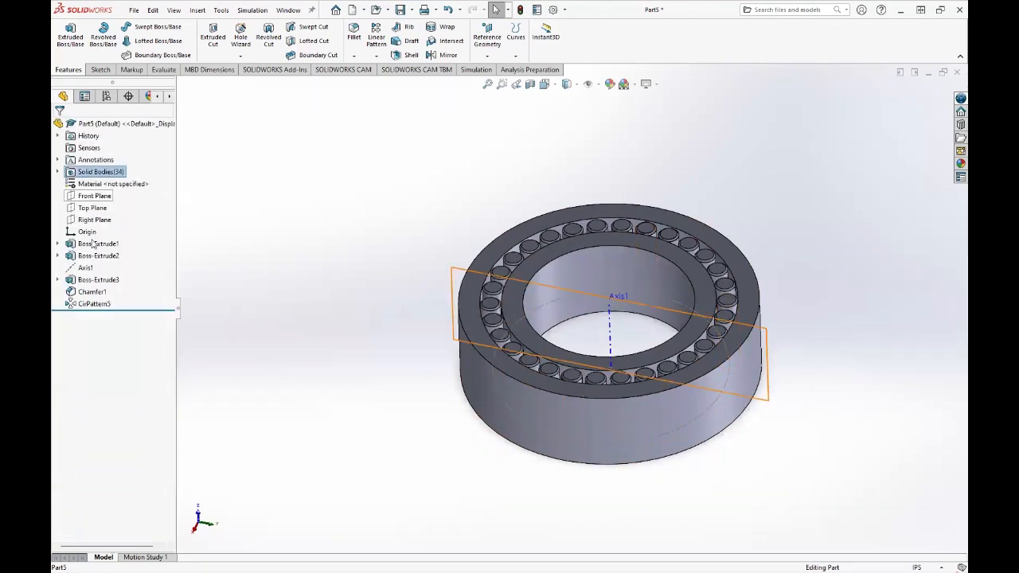
Highlight the rollers of the circular pattern and check which features a single roller and the outer ring belong to
click(97, 305)
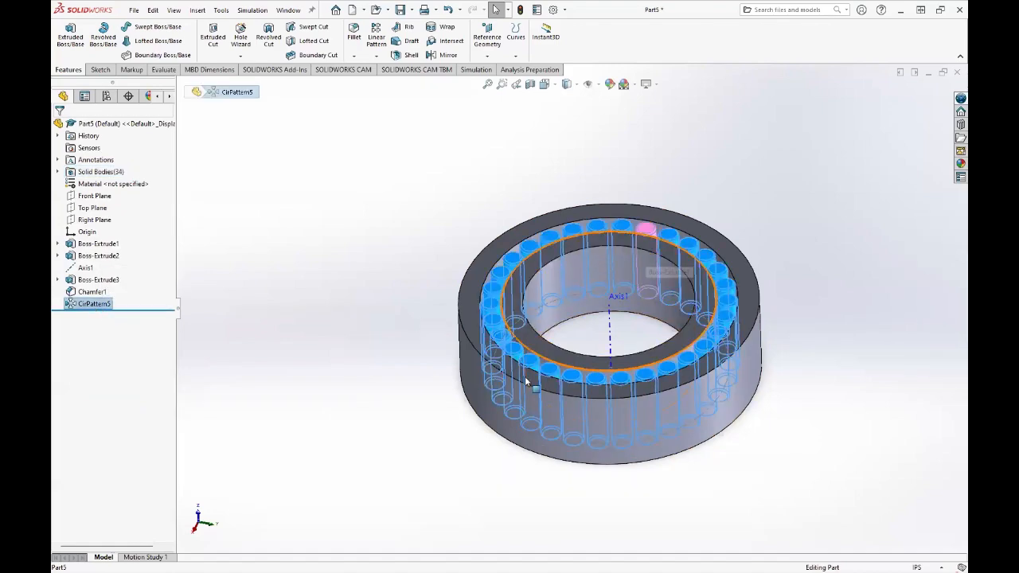
click(412, 285)
middle_drag(459, 306, 860, 211)
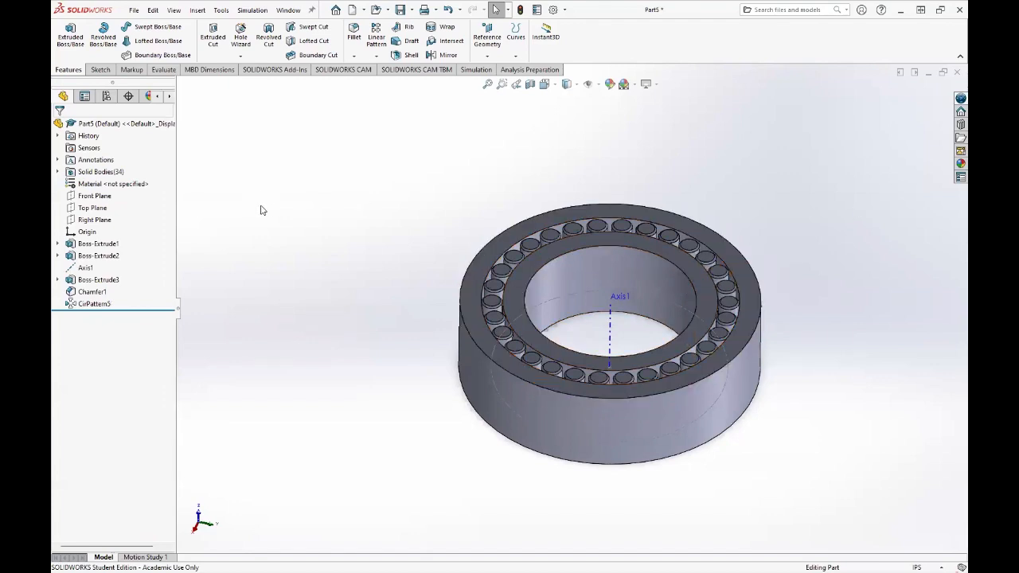
click(494, 288)
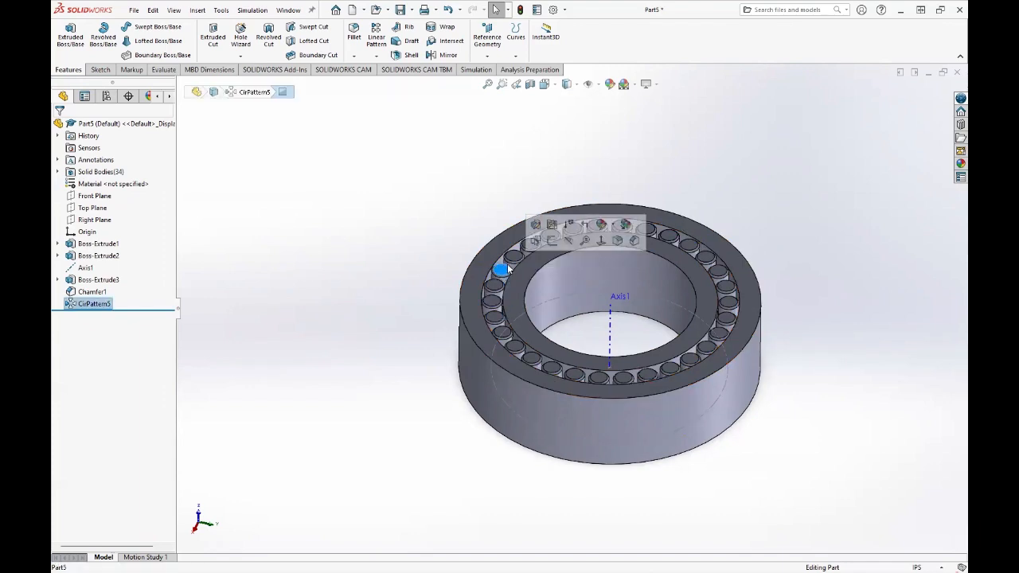
click(482, 267)
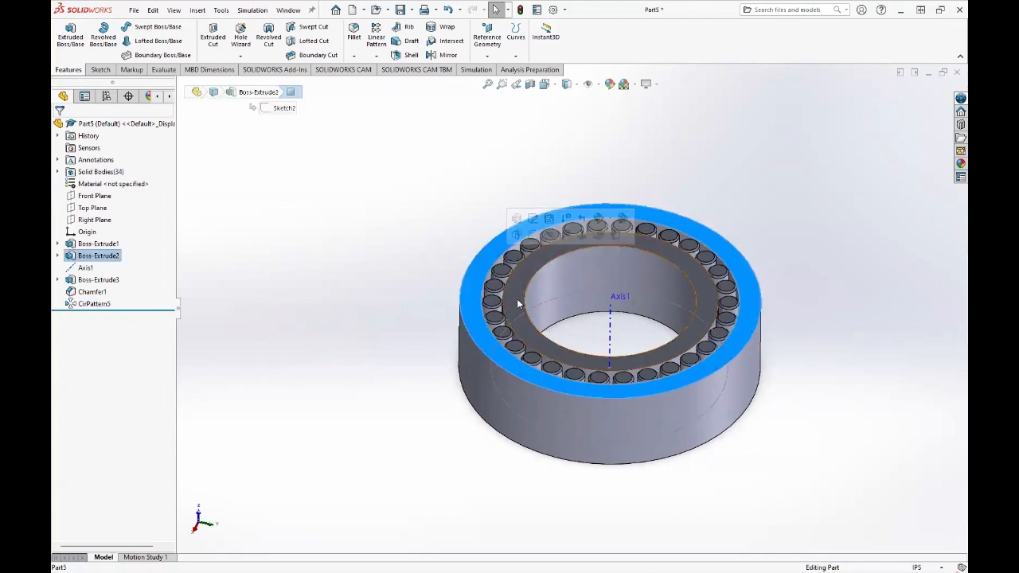
click(371, 309)
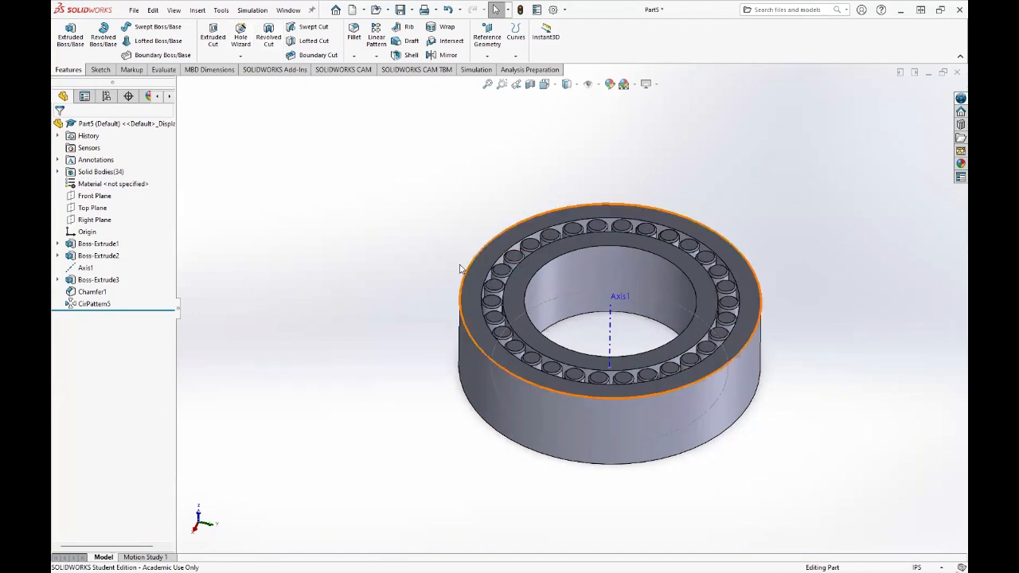
Bring up the save dialog for the part and dismiss it without saving
key(ctrl+s)
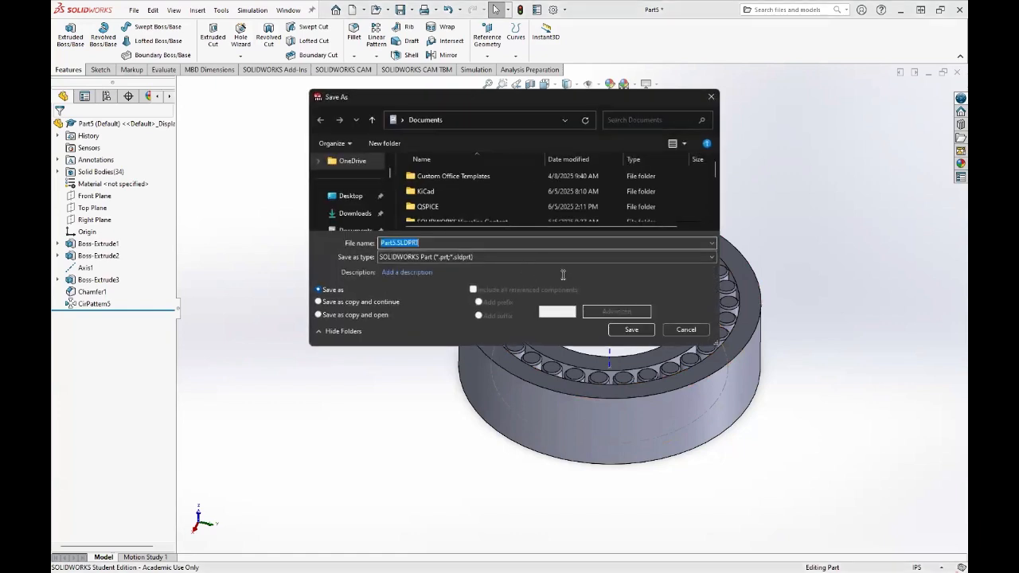
click(696, 330)
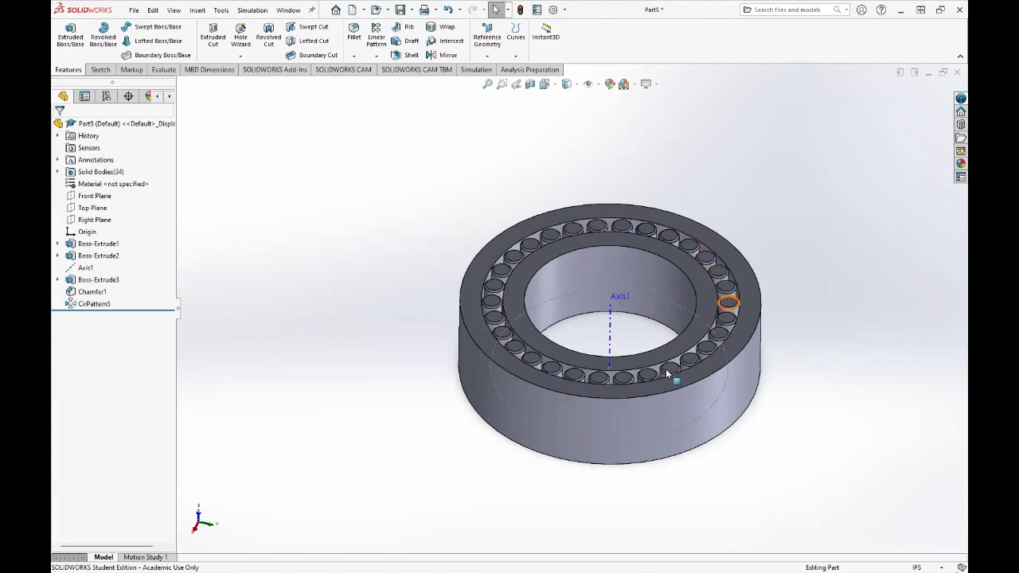
middle_drag(798, 279, 815, 366)
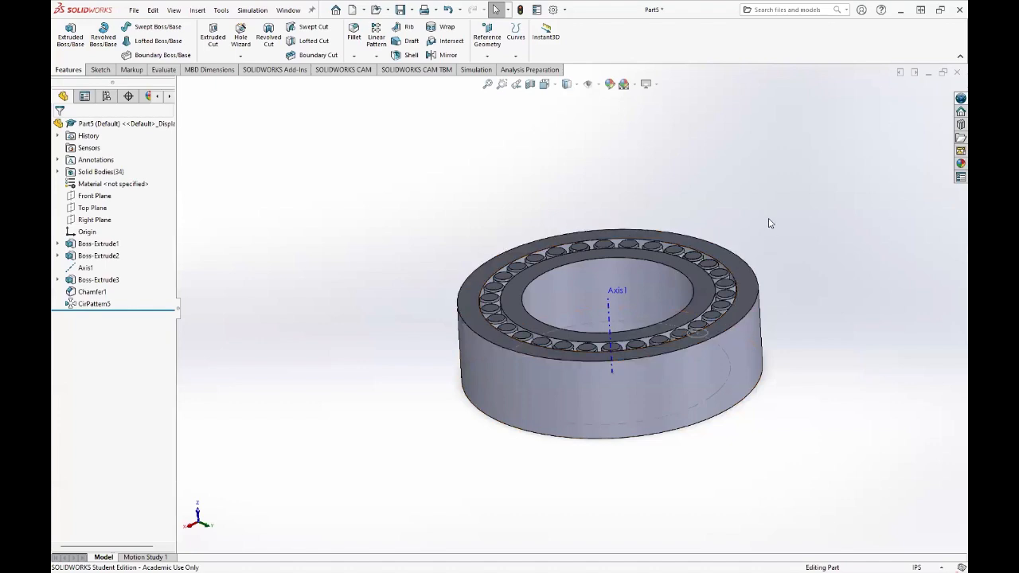
middle_drag(720, 212, 715, 204)
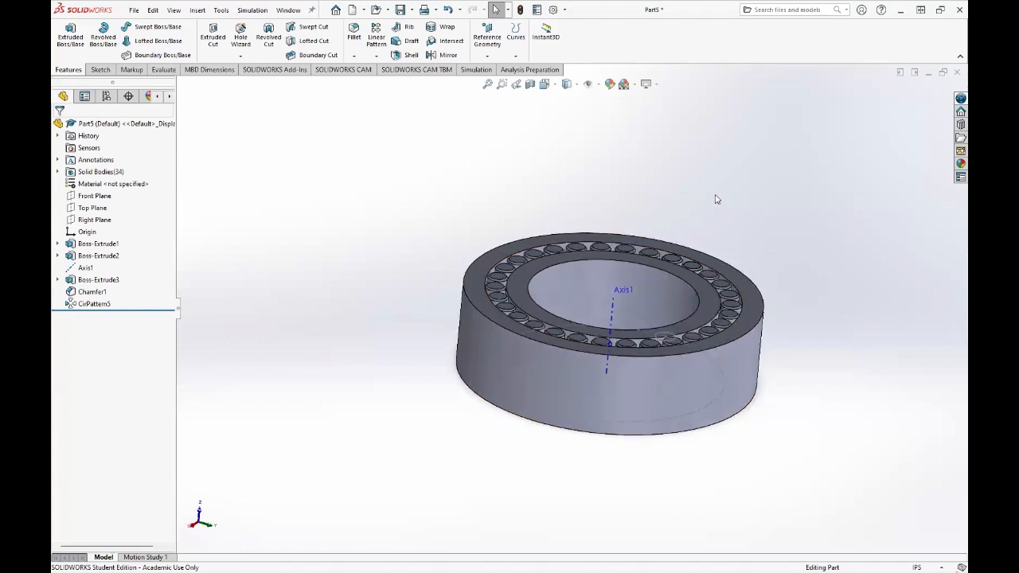